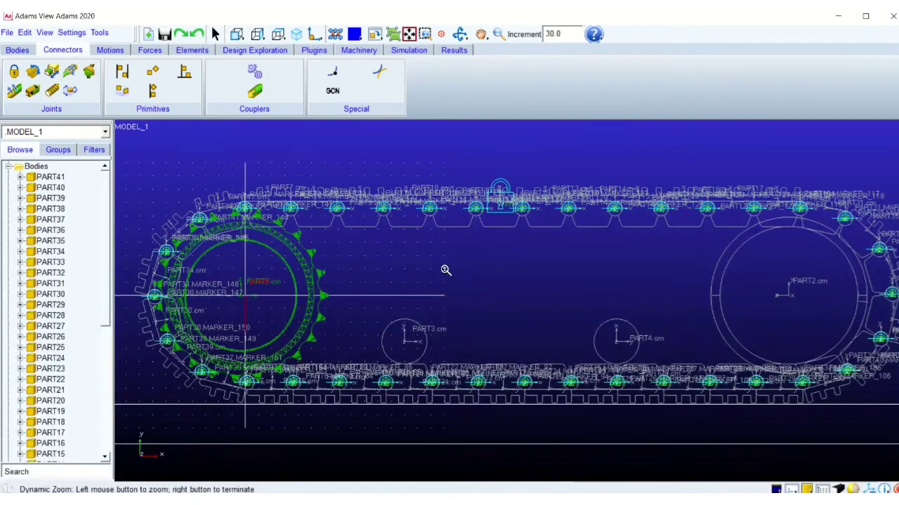
Examine the Forces, Motions and Connectors groups in the model browser, including the list of existing joints
mouse_move(460, 237)
mouse_down()
mouse_move(465, 274)
mouse_move(464, 234)
mouse_up()
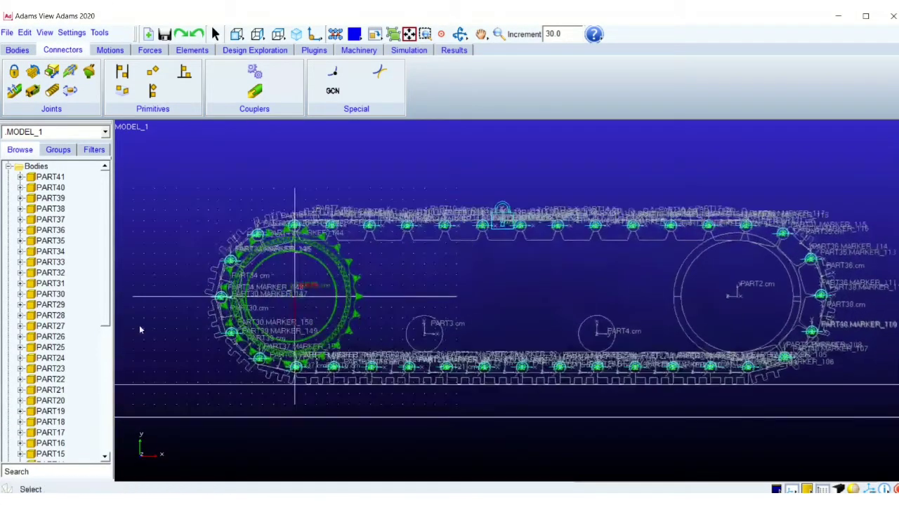
drag(107, 306, 118, 450)
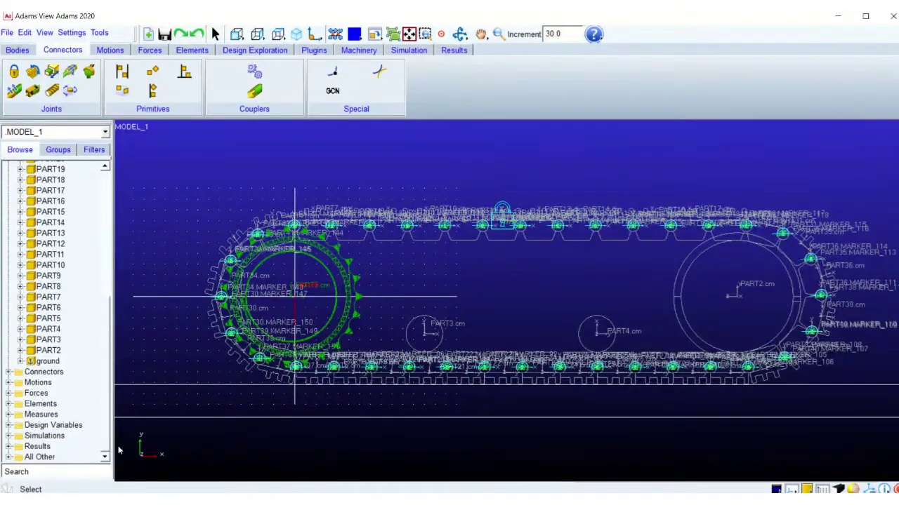
click(9, 394)
click(8, 393)
click(8, 382)
click(8, 383)
click(8, 372)
scroll(41, 323, up, 2)
scroll(40, 324, down, 3)
scroll(40, 325, down, 5)
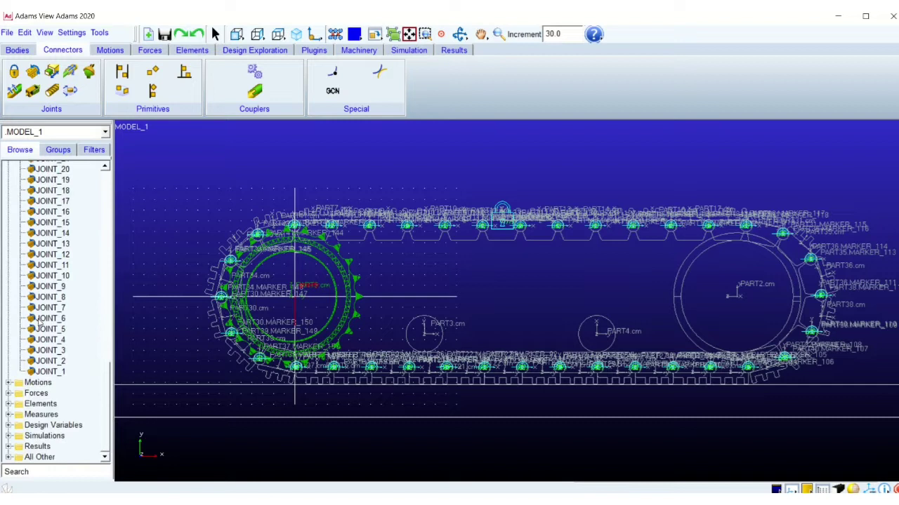
scroll(40, 323, up, 10)
click(9, 212)
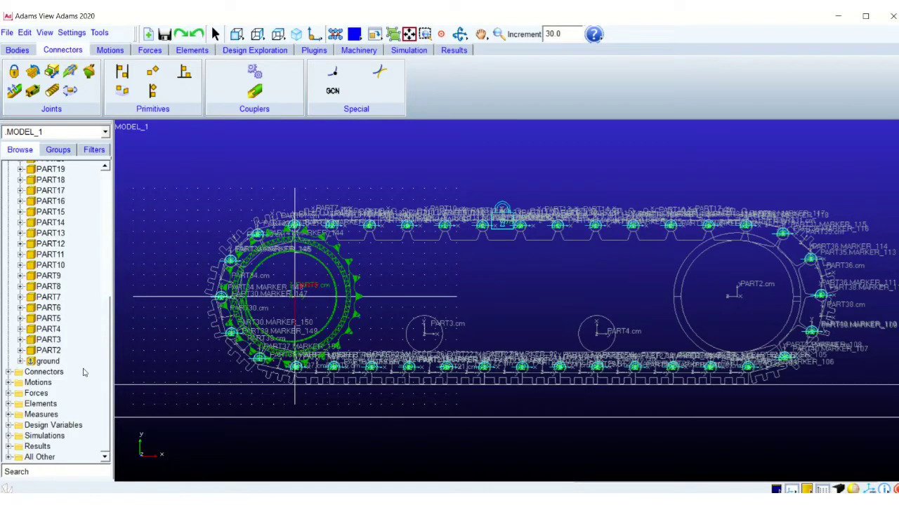
scroll(102, 348, up, 8)
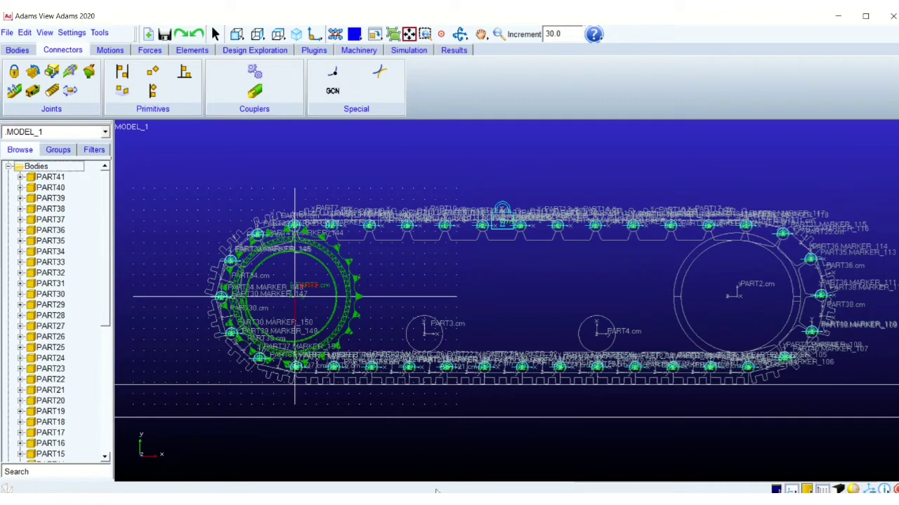
Create a link as a new part from the centre of the toothed sprocket to the centre of the PART2 wheel
click(23, 52)
click(14, 91)
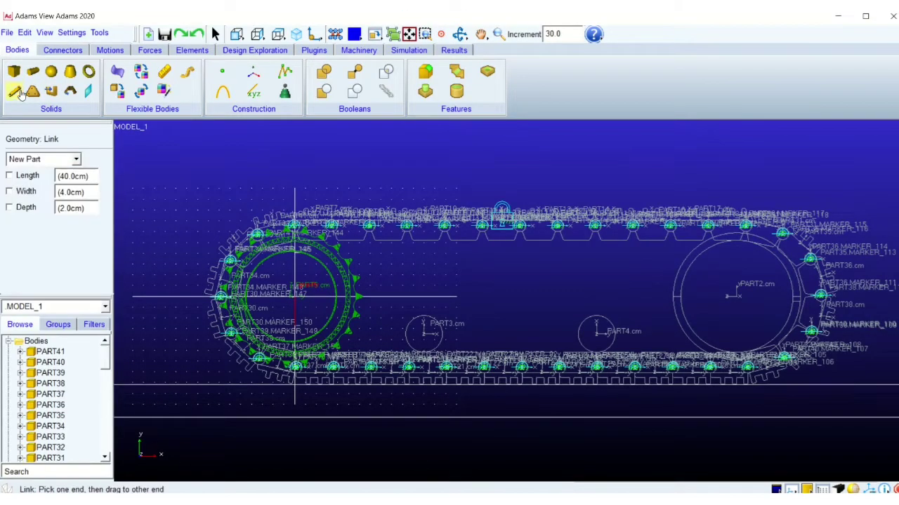
click(294, 302)
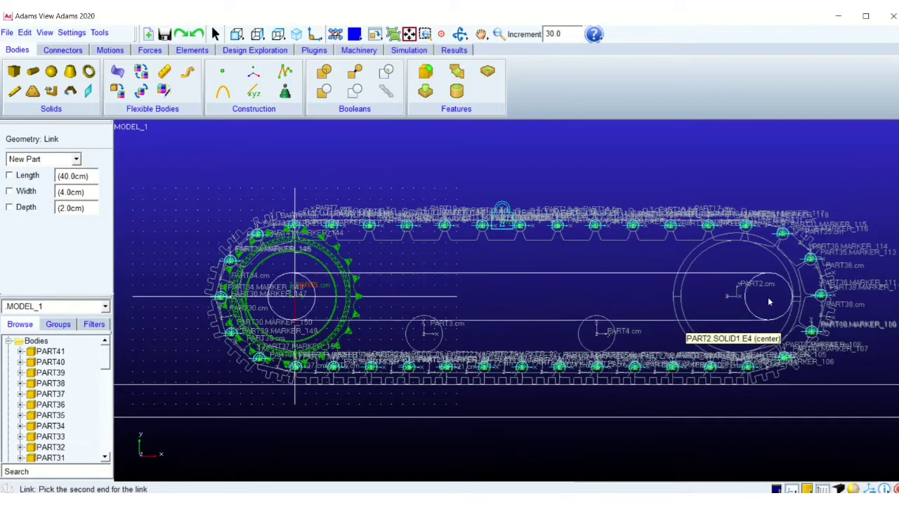
click(736, 297)
Hide the ground part while viewing the model shaded, and return to the front view
key(r)
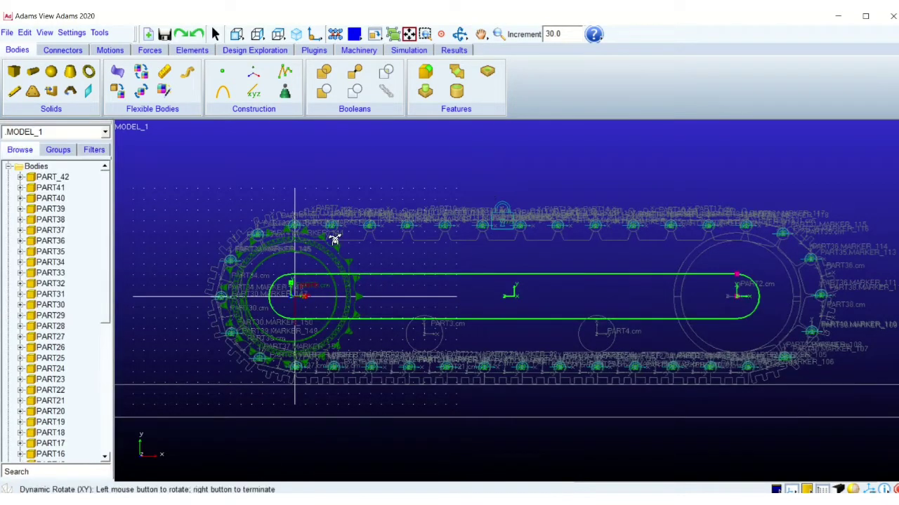
drag(379, 269, 397, 292)
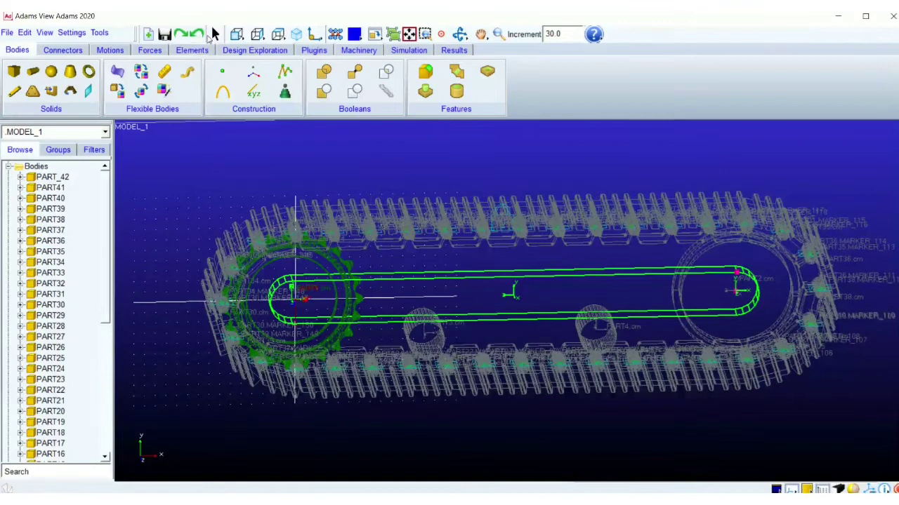
click(217, 35)
key(shift+s)
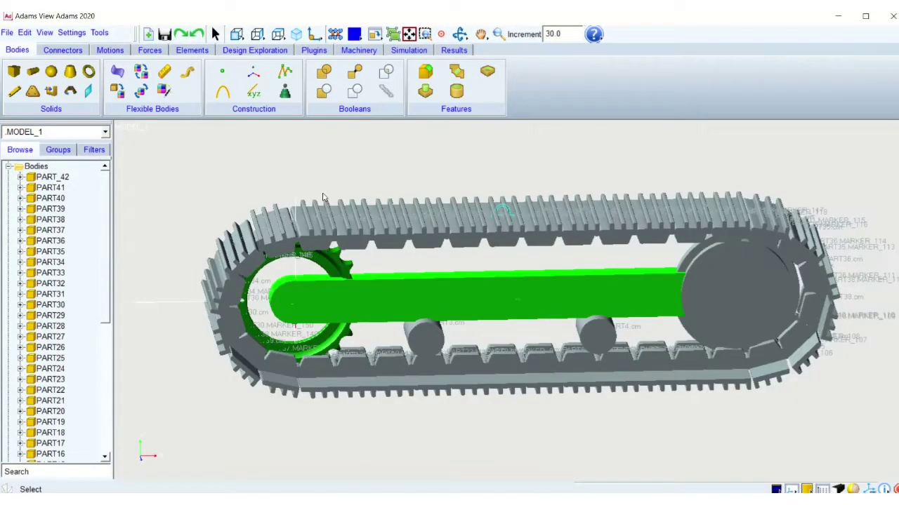
scroll(111, 294, down, 7)
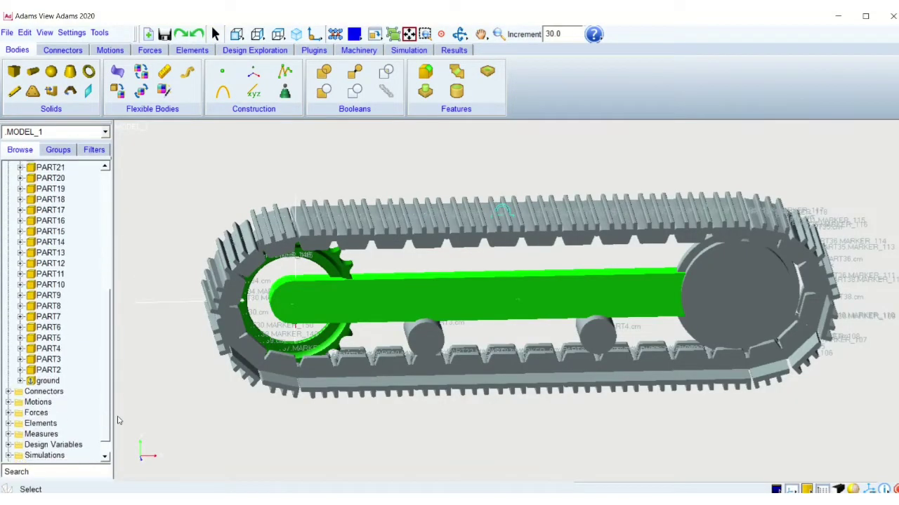
right_click(56, 383)
click(69, 373)
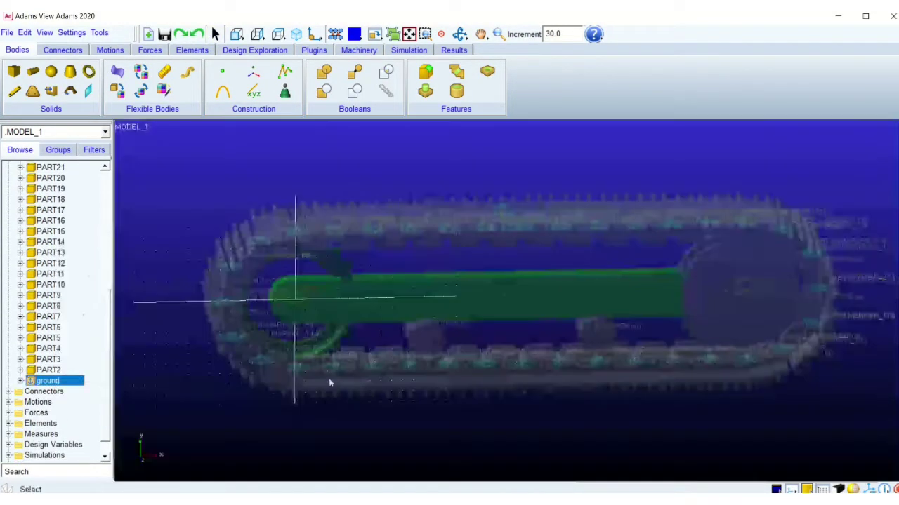
click(218, 35)
key(r)
mouse_move(386, 282)
mouse_down()
mouse_move(375, 261)
mouse_move(378, 281)
mouse_move(375, 271)
mouse_up()
key(shift+f)
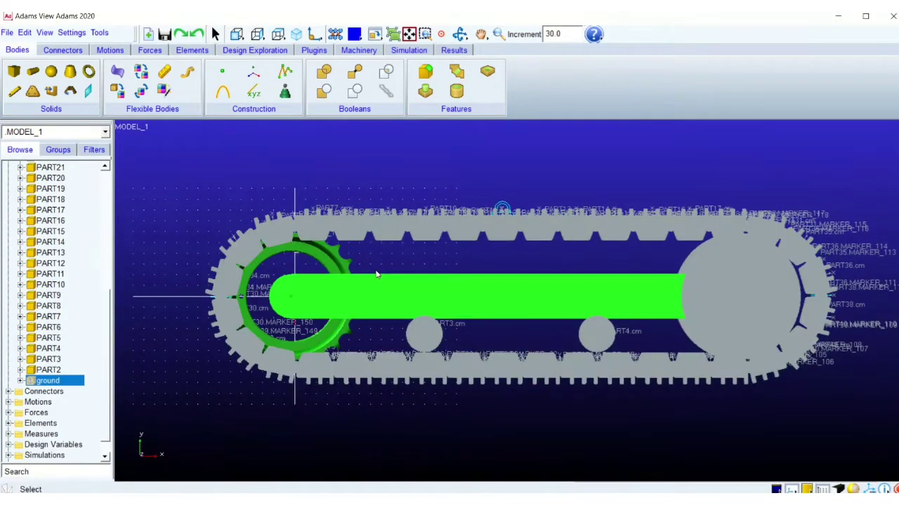
Create a revolute joint normal to the grid between the toothed sprocket and the new link at the sprocket's centre
click(63, 49)
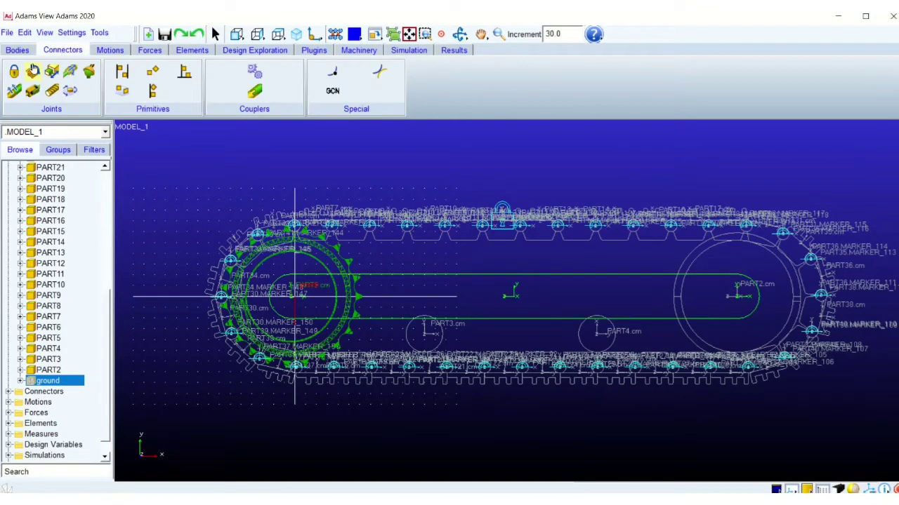
click(32, 71)
click(338, 260)
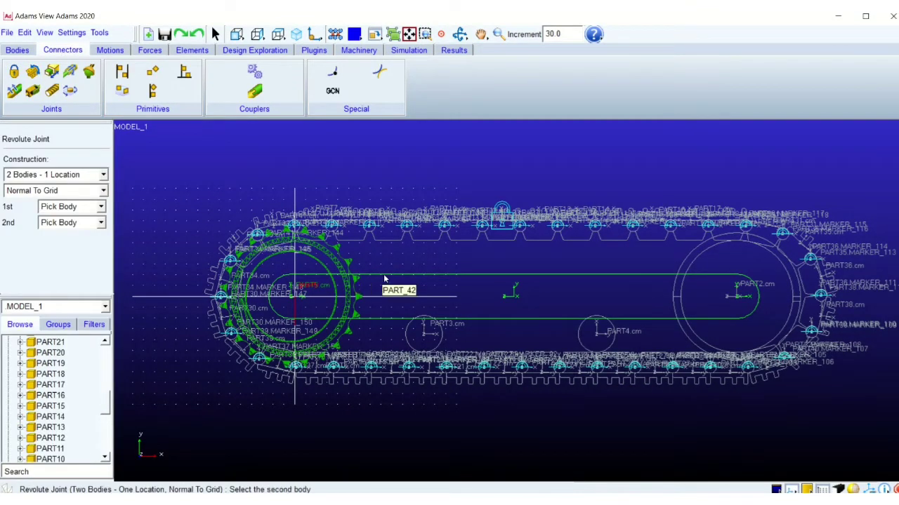
click(385, 278)
click(292, 299)
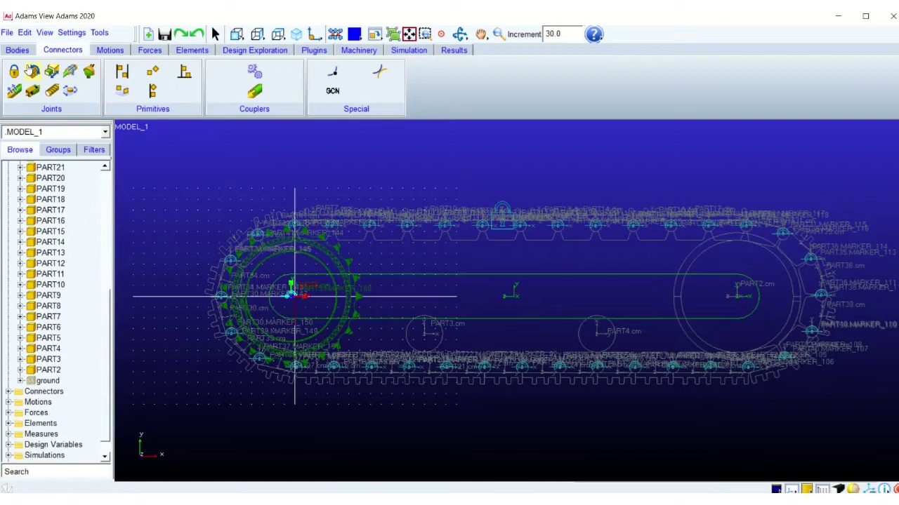
Create a revolute joint between the PART2 wheel and the link at the centre of PART2
click(691, 265)
click(657, 281)
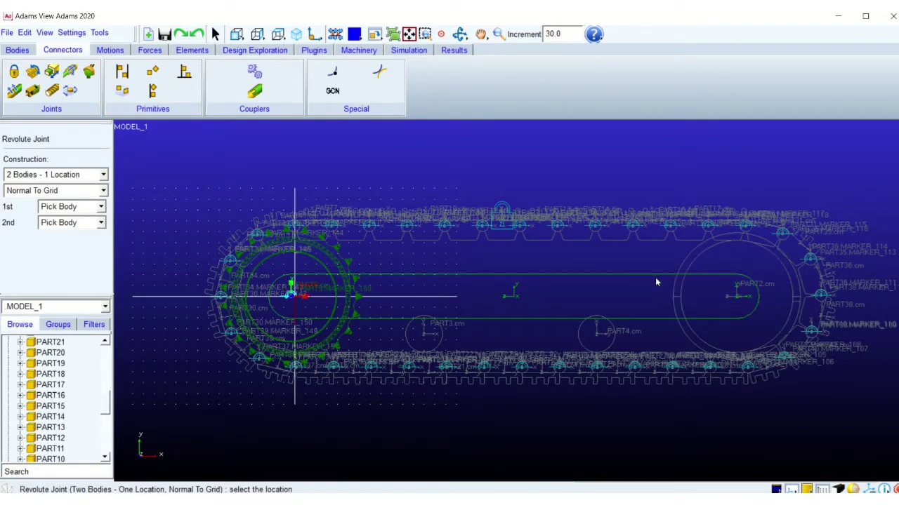
click(737, 298)
key(r)
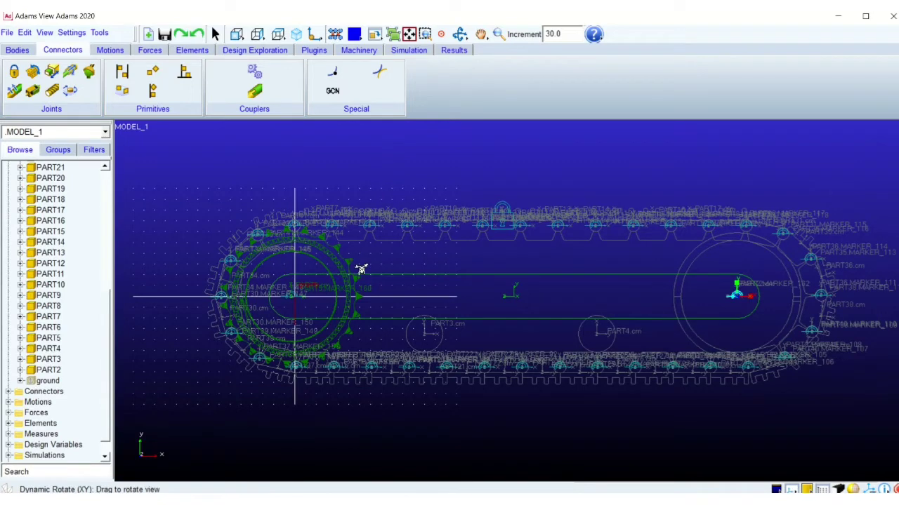
drag(360, 267, 400, 293)
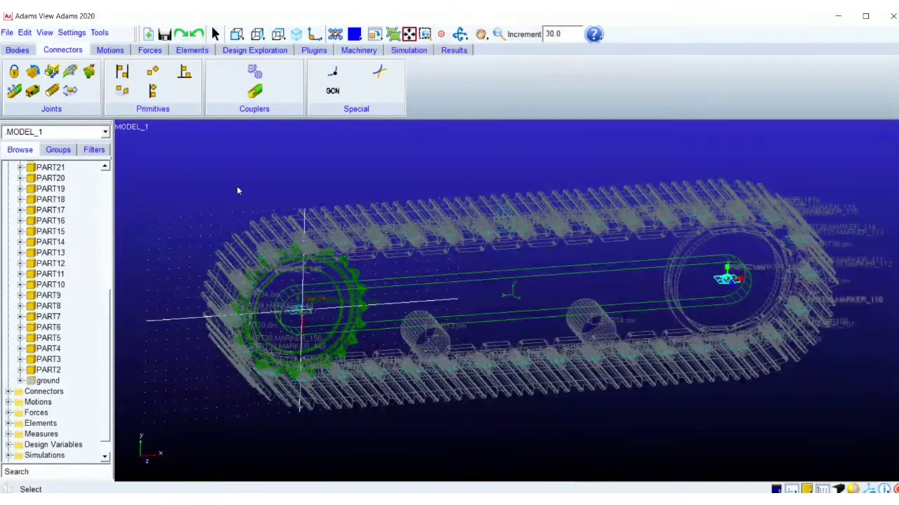
Save the database to MODEL_2.bin and create a backup copy of the existing file
click(9, 32)
click(45, 75)
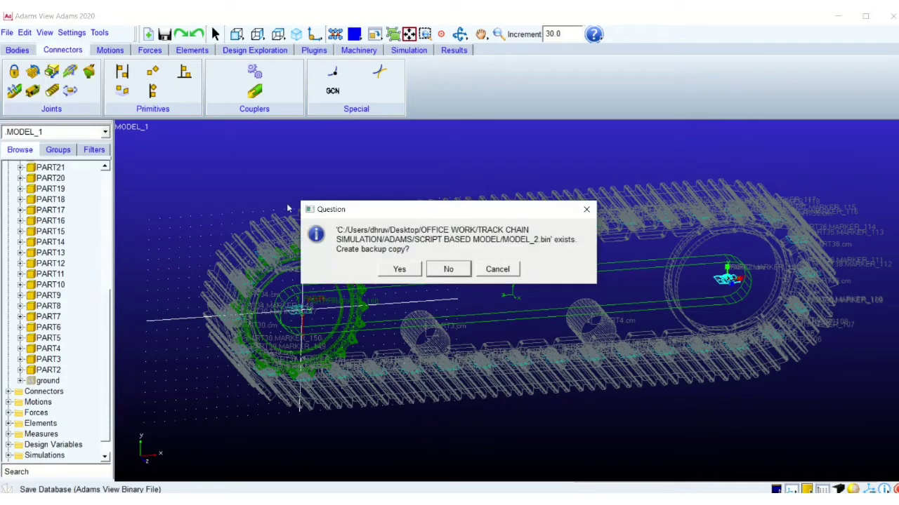
click(399, 269)
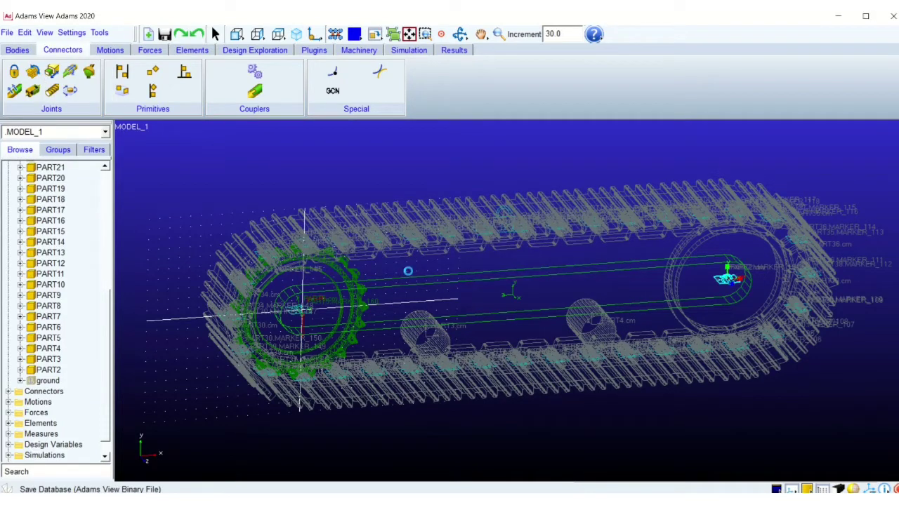
Run an interactive simulation of the track model and open the animation controls for its results
click(409, 50)
click(153, 71)
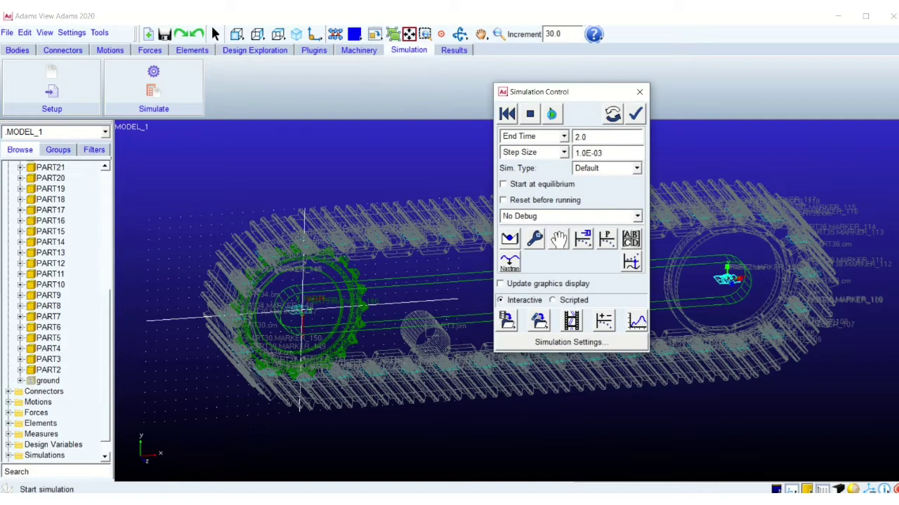
click(553, 114)
click(571, 321)
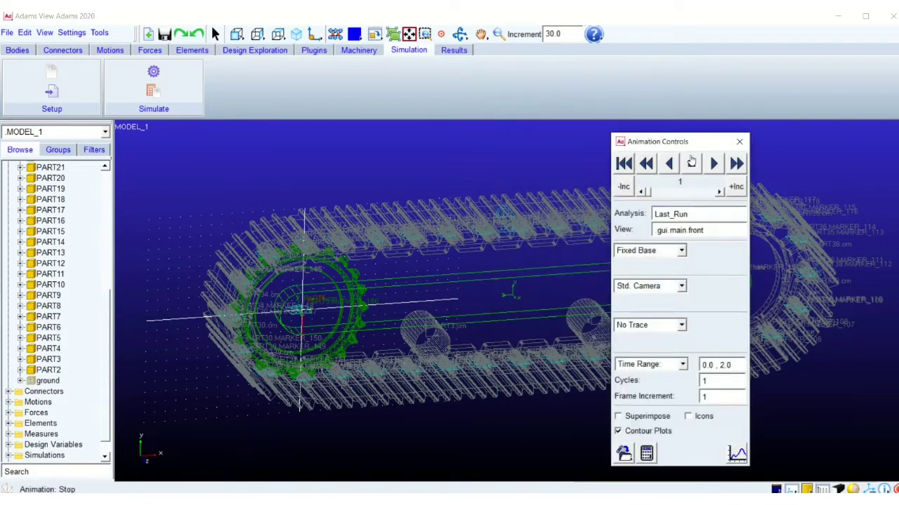
Play the simulation animation with a frame increment of 10 to see how the track moves
drag(667, 140, 93, 81)
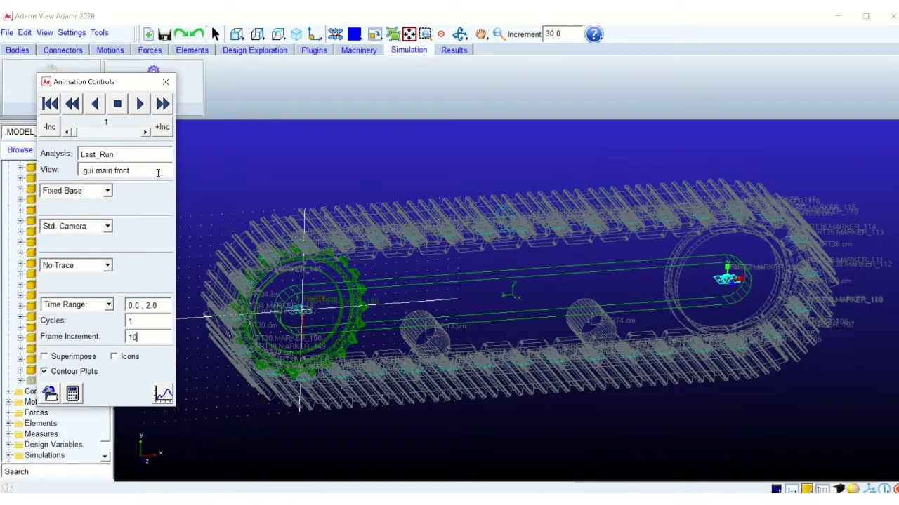
click(140, 104)
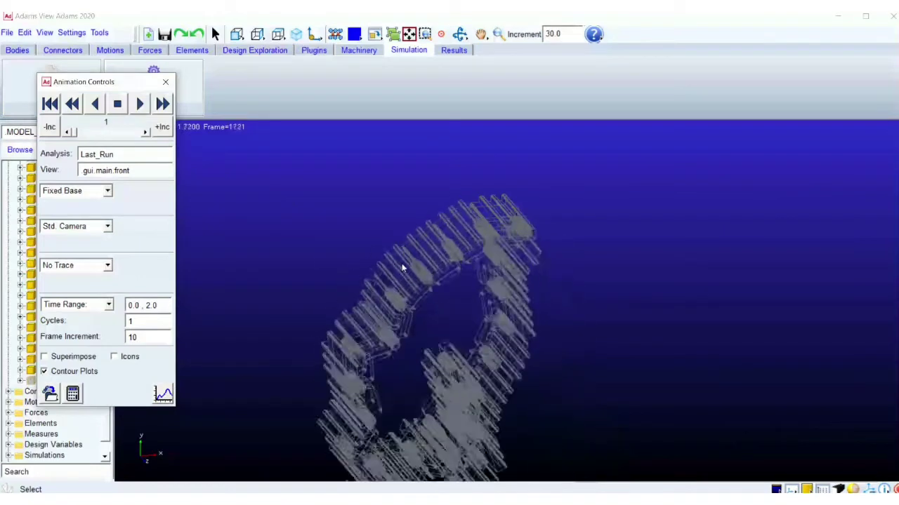
key(z)
drag(437, 195, 450, 233)
Replay the track animation from the start, reset it, and return to the simulation controls
click(54, 110)
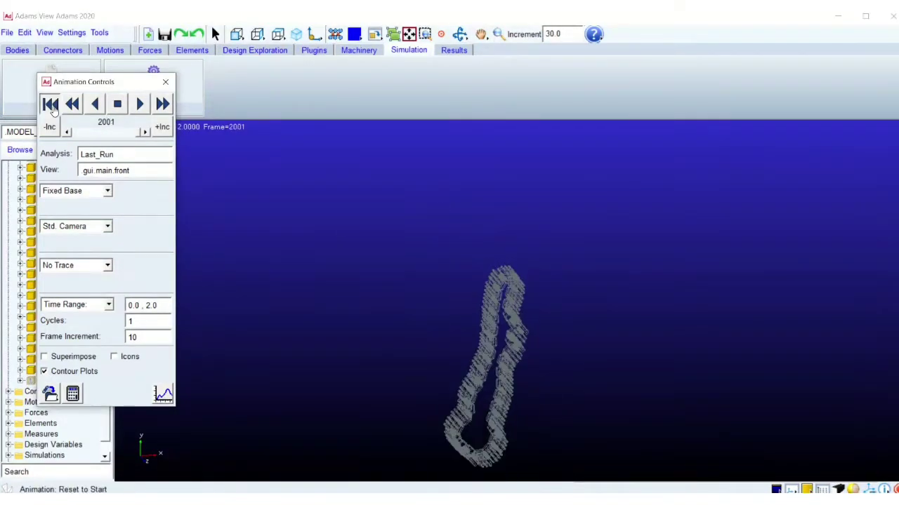
click(51, 105)
click(140, 104)
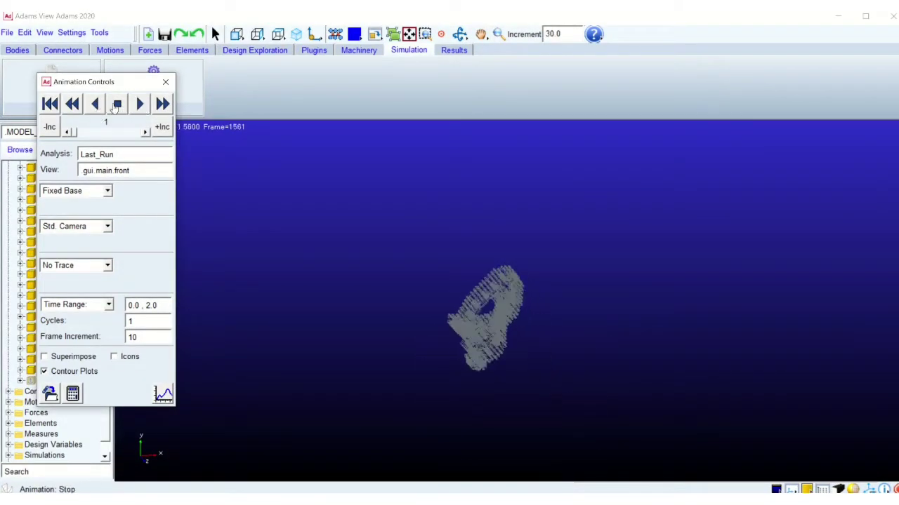
click(115, 106)
click(51, 106)
click(72, 394)
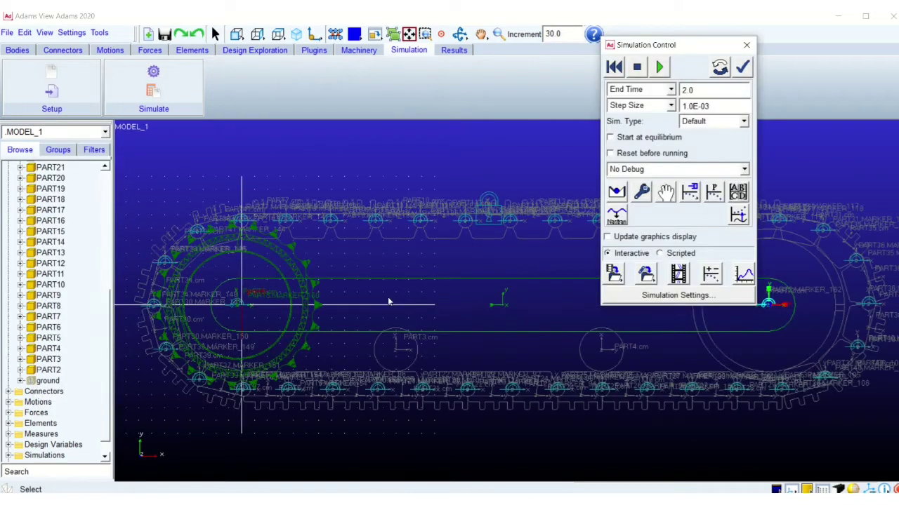
Create a revolute joint normal to the grid between the PART3 roller and the link at the centre of PART3
click(50, 52)
click(32, 72)
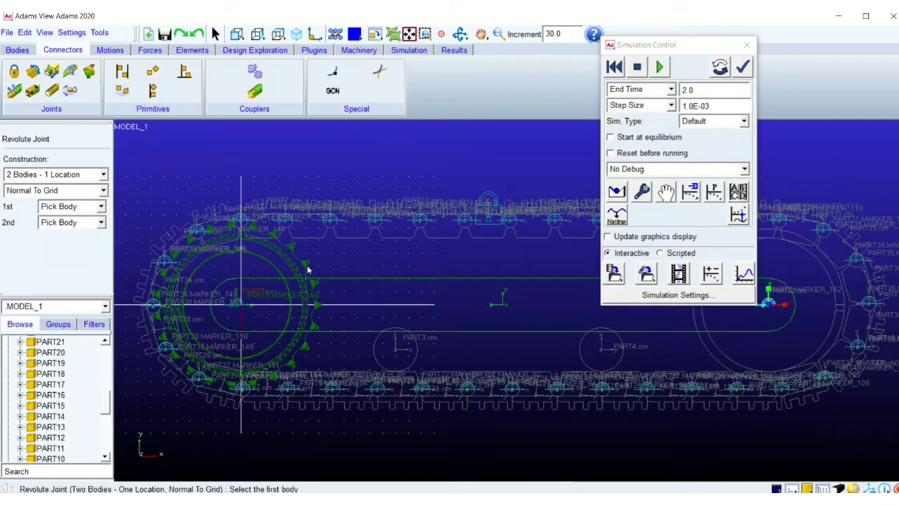
click(377, 356)
click(369, 328)
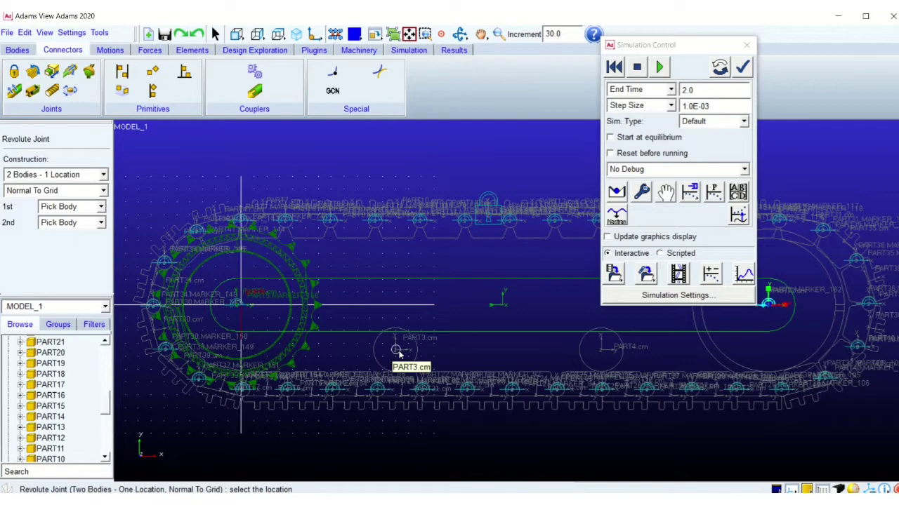
click(397, 352)
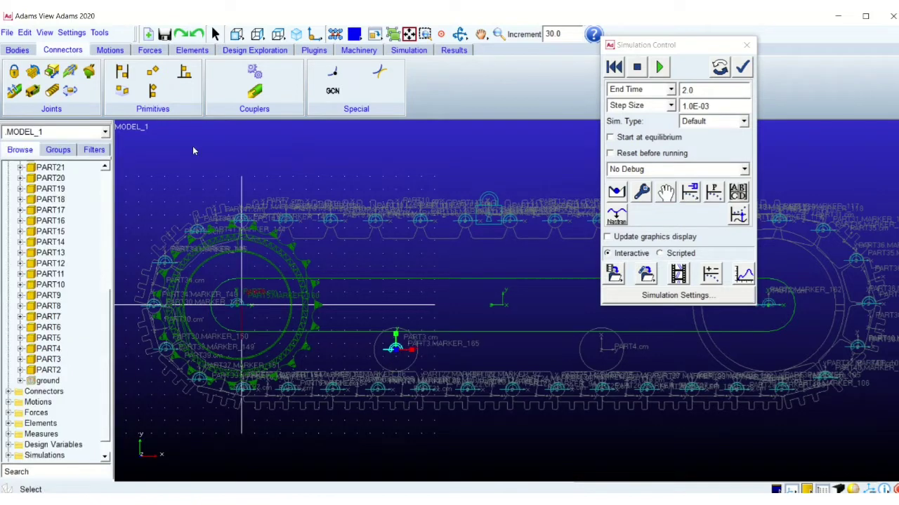
Create a revolute joint between the PART4 roller and the link at the centre of PART4
click(571, 353)
click(586, 349)
click(601, 345)
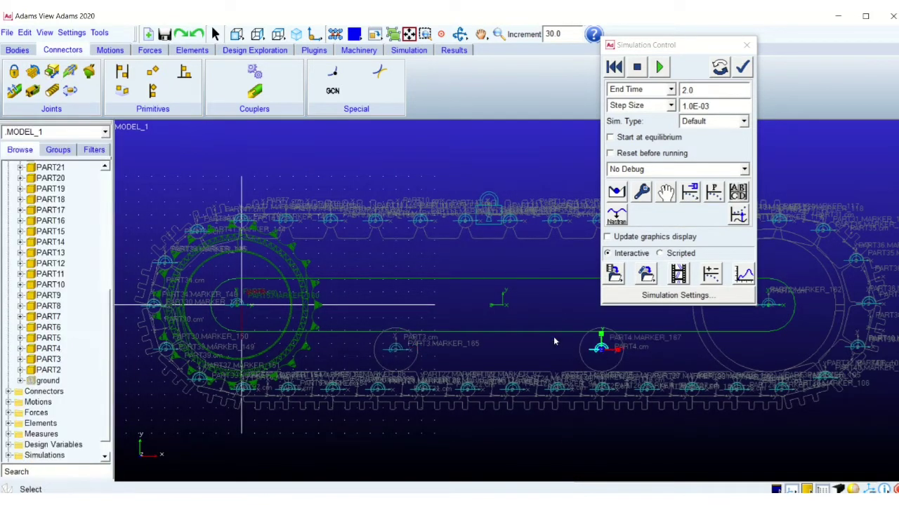
Save the database with the roller joints to MODEL_2.bin, creating a backup copy of the existing file
click(6, 32)
click(31, 73)
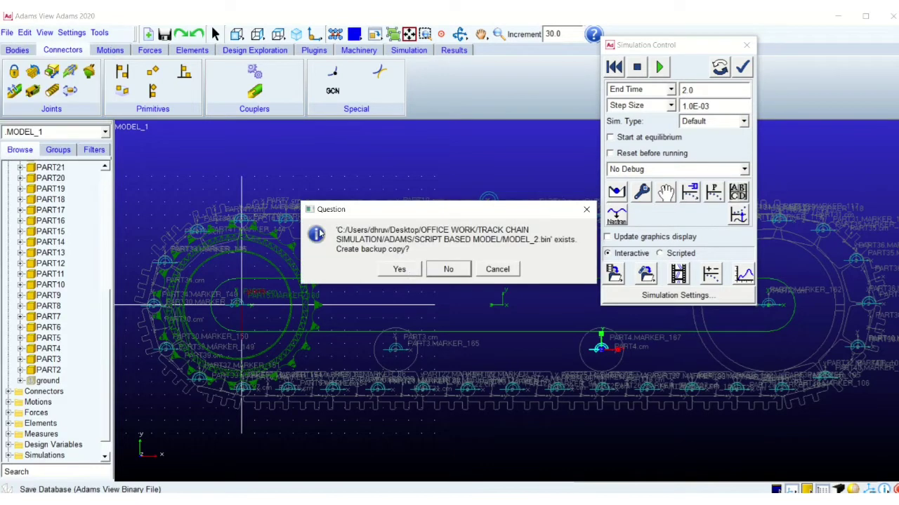
click(399, 269)
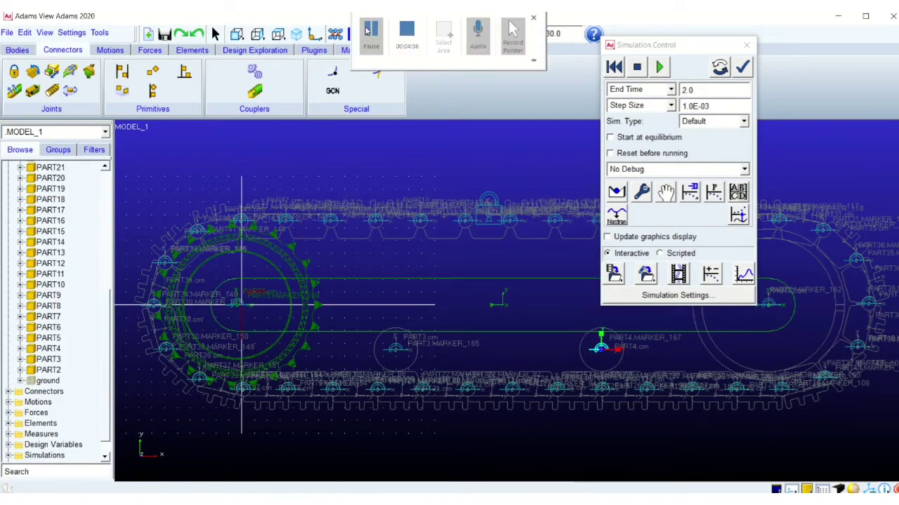
click(366, 31)
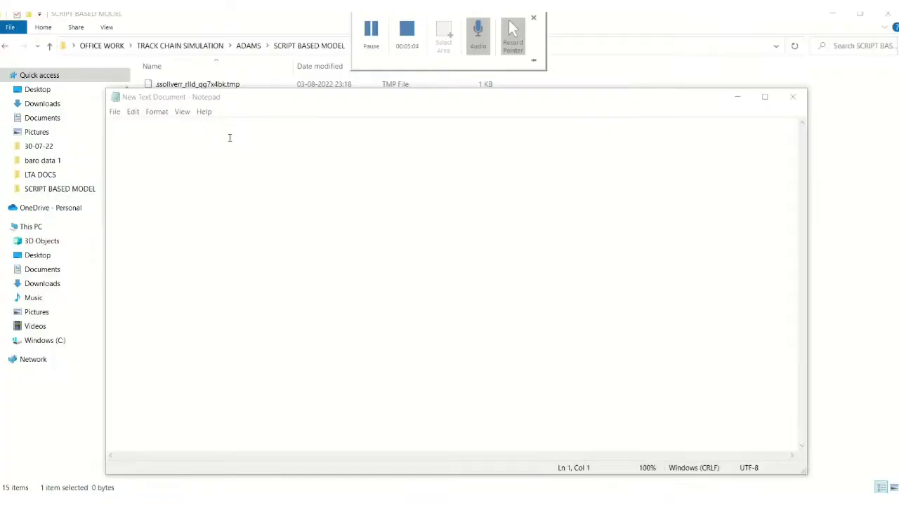
Start the text in the empty New Text Document with the word "now"
text(now)
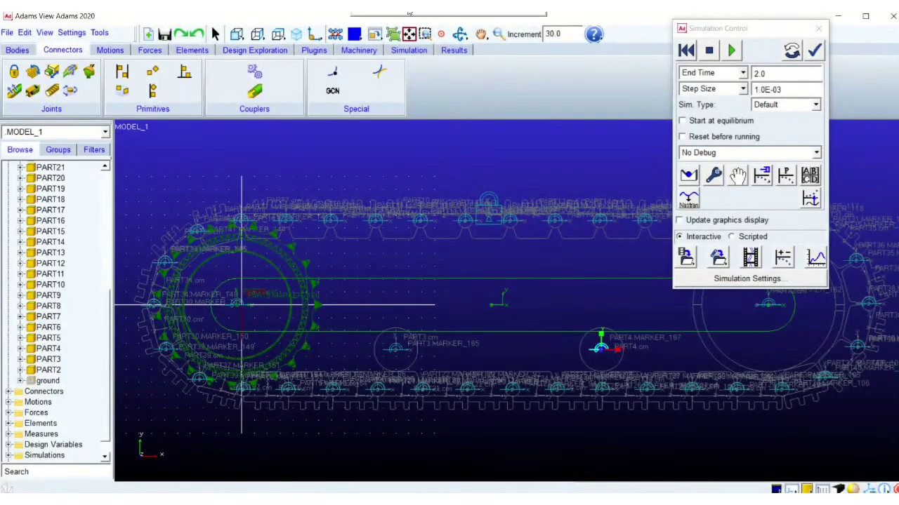
Expand the model's forces and import the Adams View Python file script_3 from the SCRIPT BASED MODEL folder
double_click(39, 412)
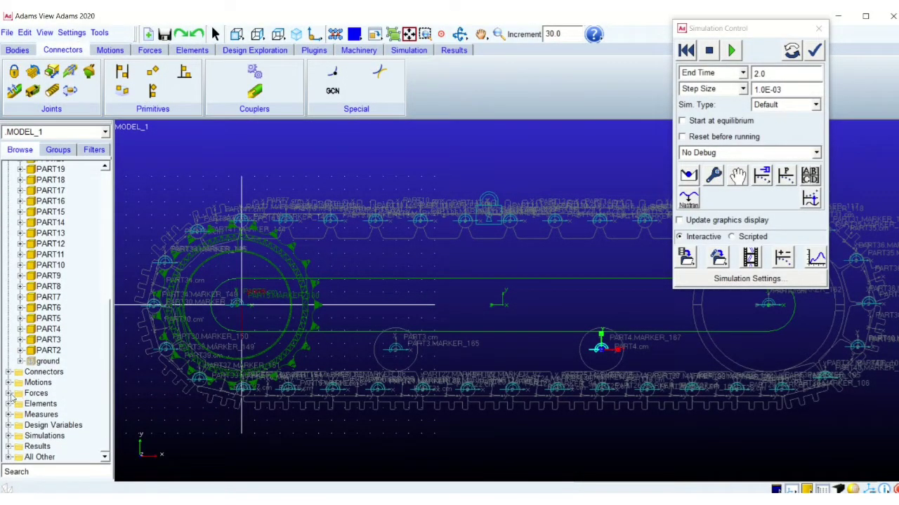
click(48, 396)
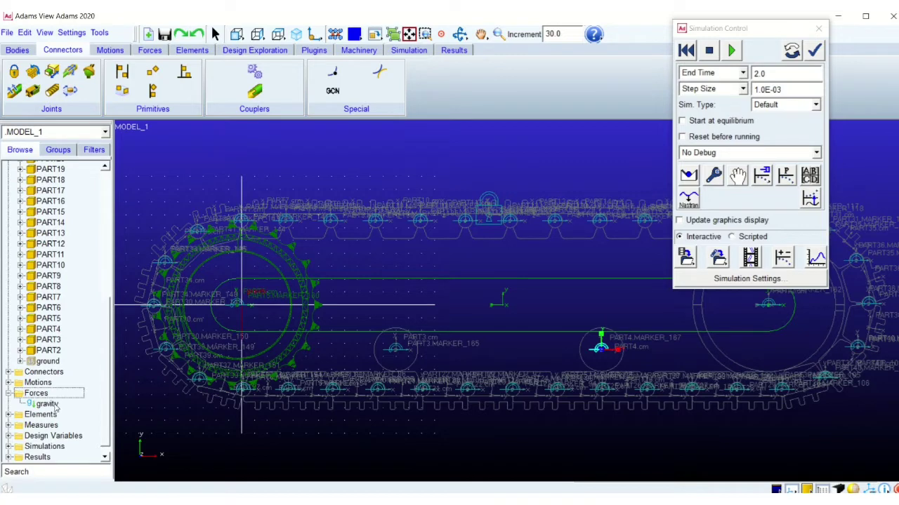
click(7, 33)
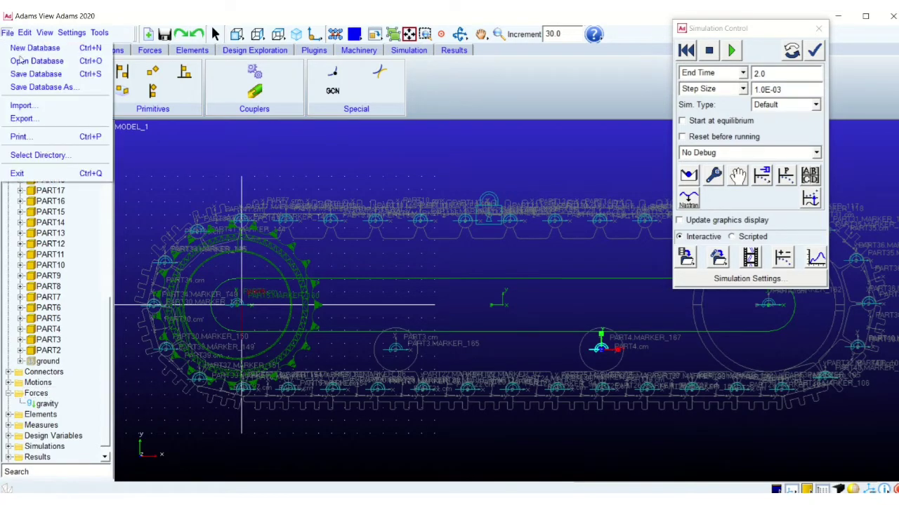
click(51, 107)
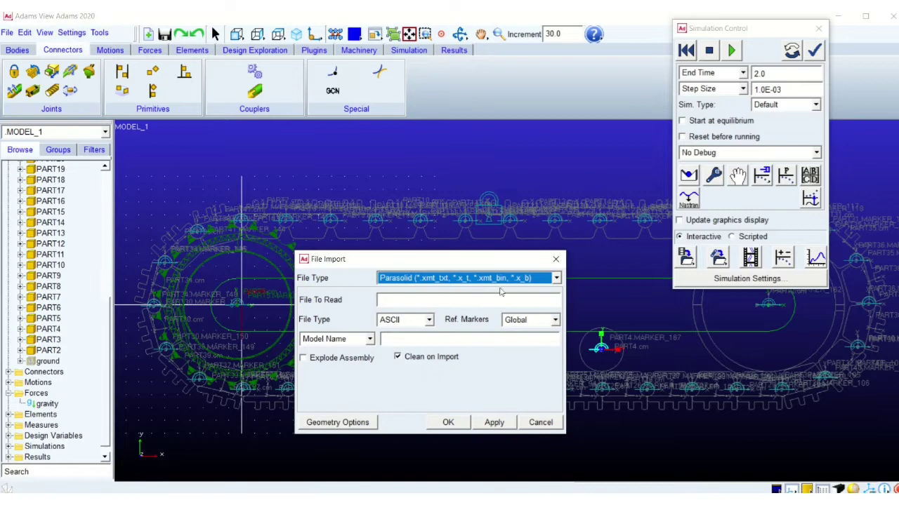
click(518, 282)
scroll(518, 283, up, 15)
click(499, 280)
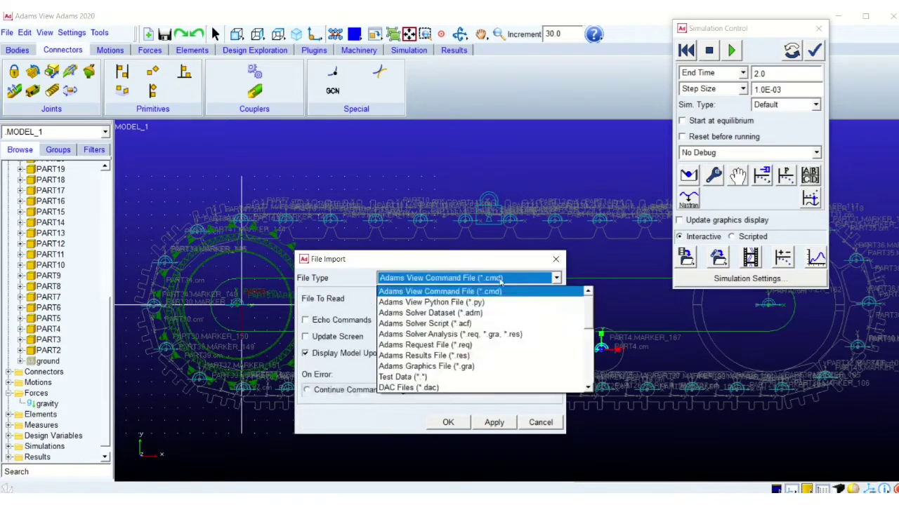
click(483, 301)
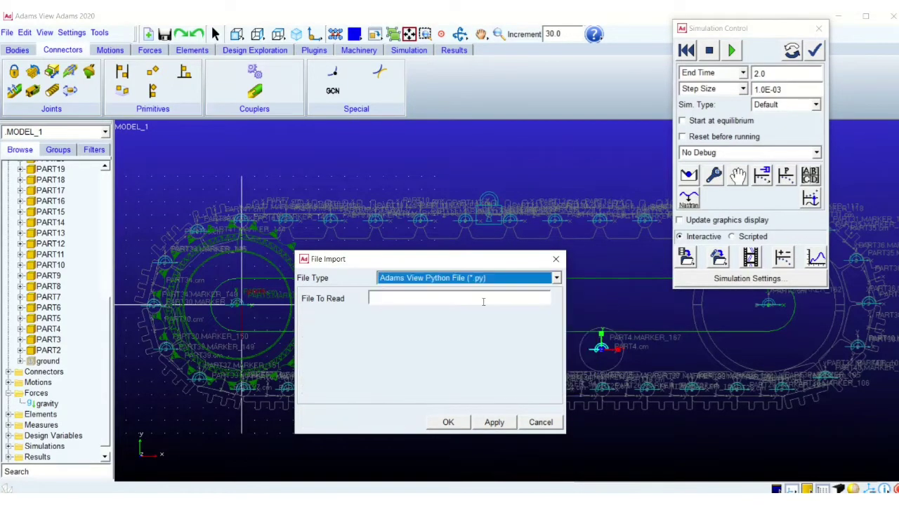
double_click(433, 295)
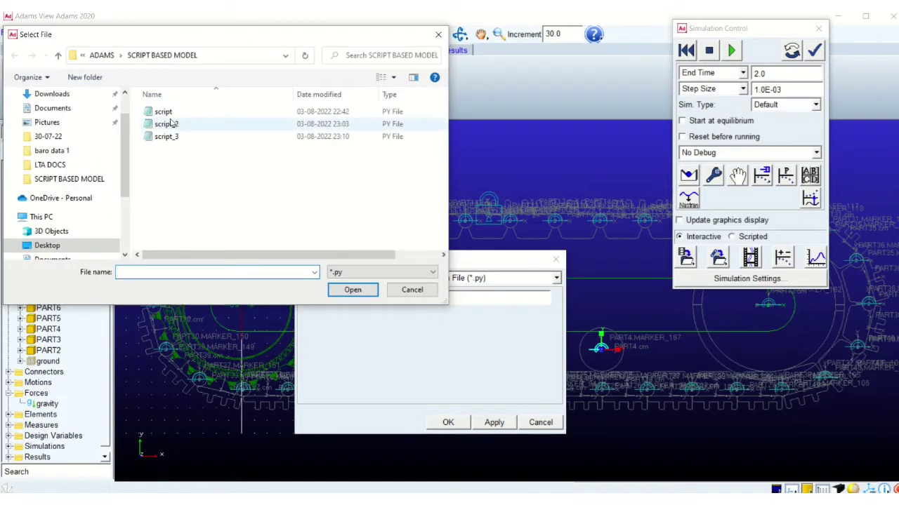
double_click(167, 137)
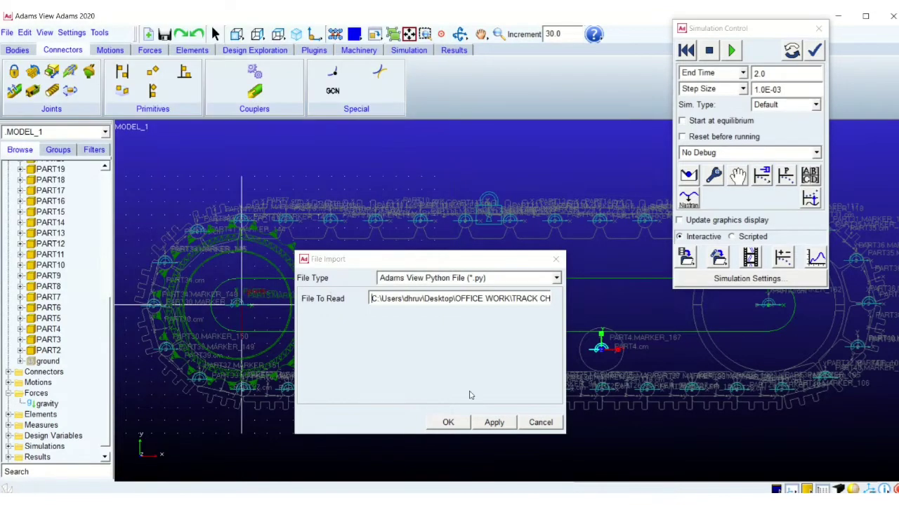
click(450, 424)
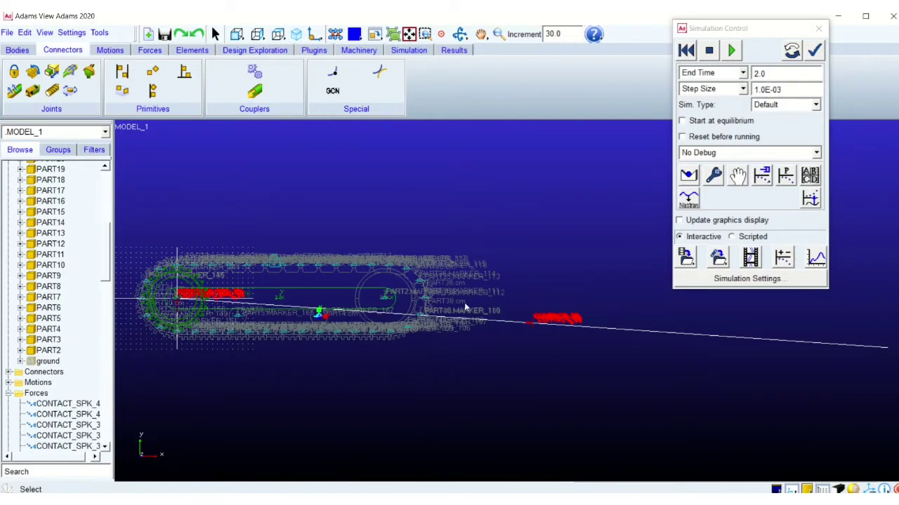
Review the imported contact forces and inspect the I and J solids of CONTACT_SPK_6, leaving its settings unchanged
key(z)
drag(519, 244, 517, 257)
key(r)
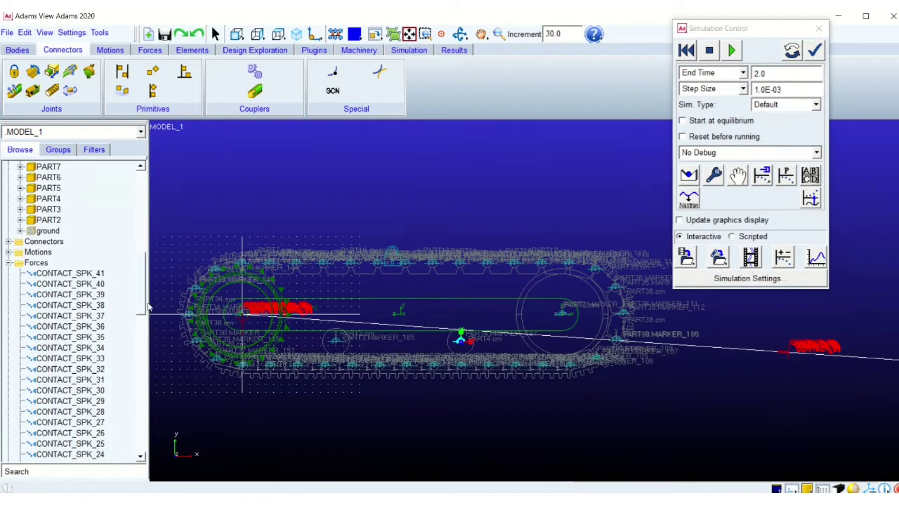
drag(145, 307, 146, 318)
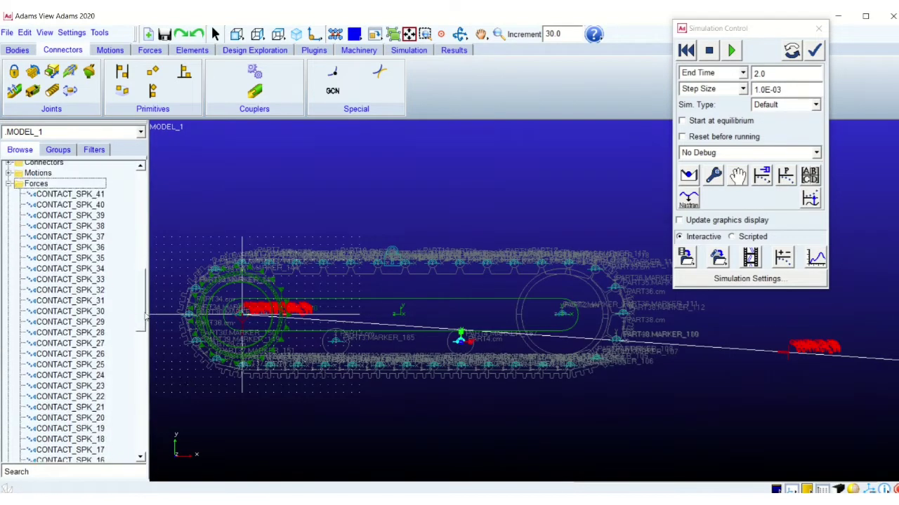
scroll(93, 402, down, 5)
double_click(91, 415)
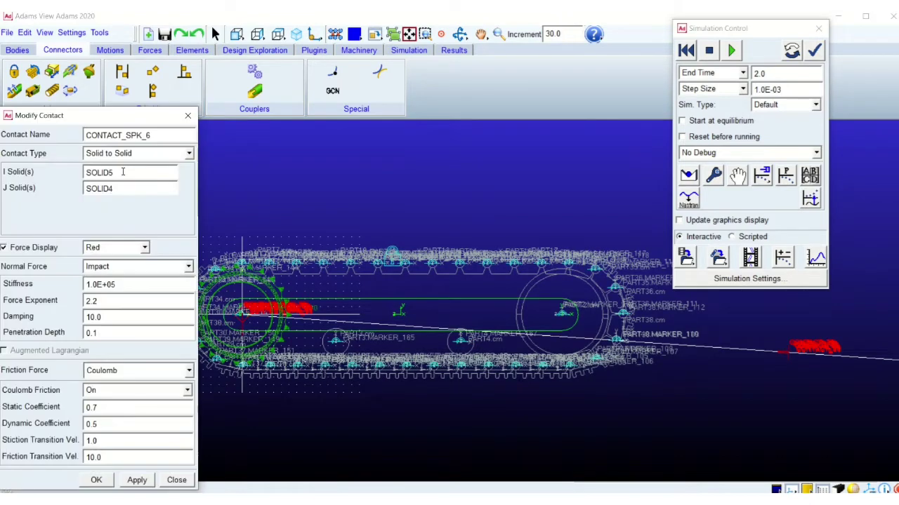
double_click(117, 187)
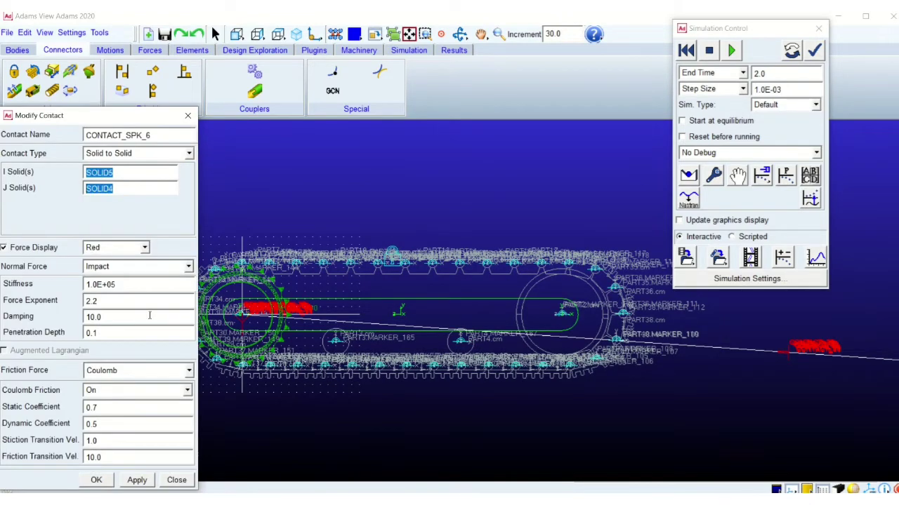
click(176, 481)
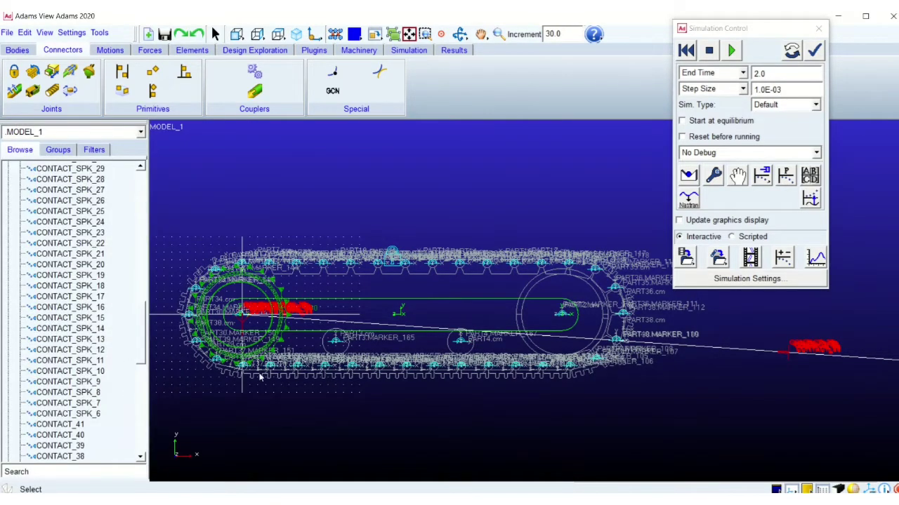
Highlight PART4 and PART5 in the model tree, and find CONTACT_SPK_6 among the forces
scroll(146, 335, up, 5)
click(12, 244)
click(47, 330)
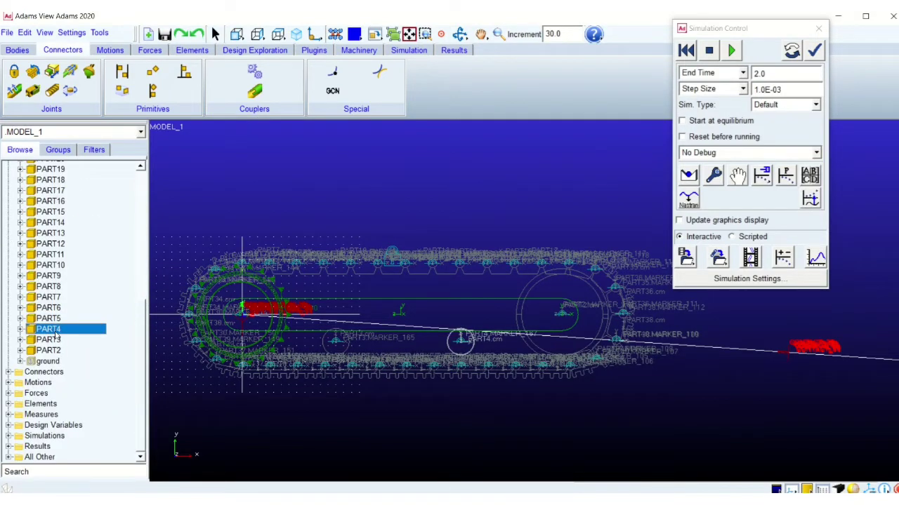
click(48, 319)
click(9, 393)
scroll(82, 414, down, 15)
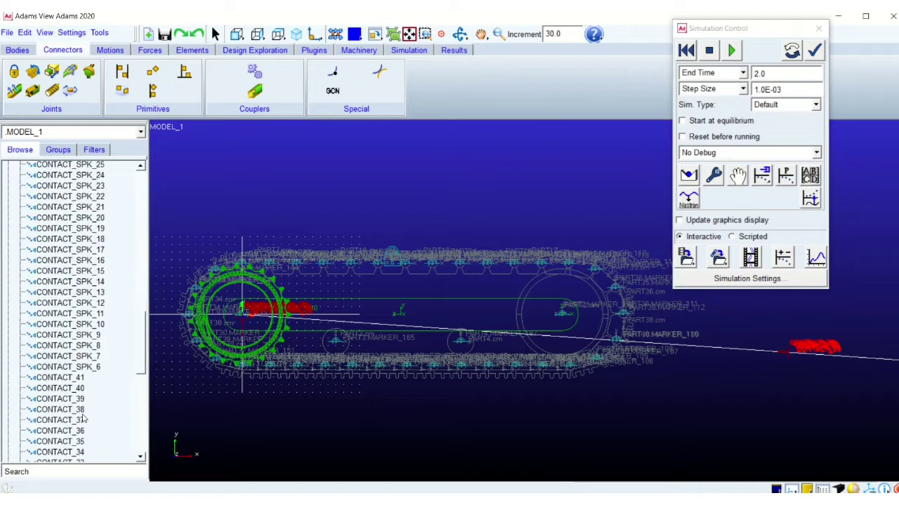
click(76, 393)
scroll(95, 343, up, 7)
click(93, 293)
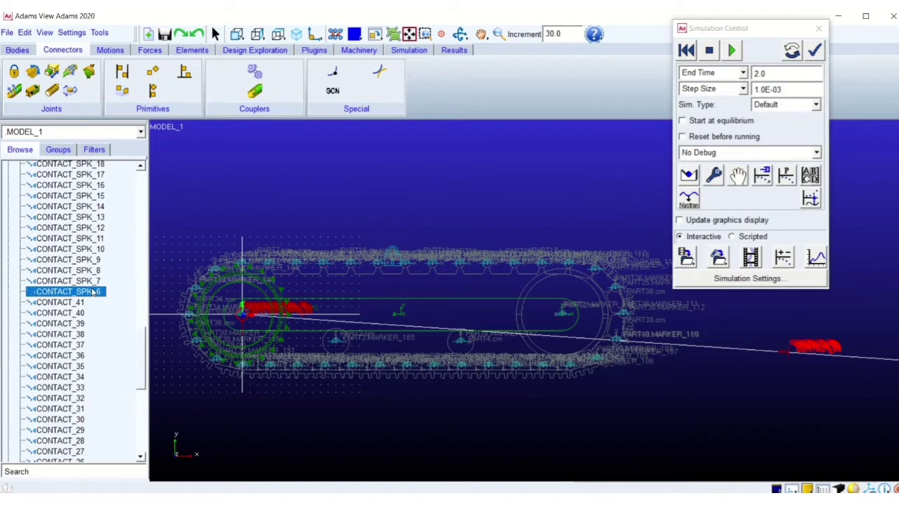
Reopen the definition of CONTACT_SPK_6 and locate its solids, SOLID5 under PART6 and SOLID4 under PART5
double_click(92, 292)
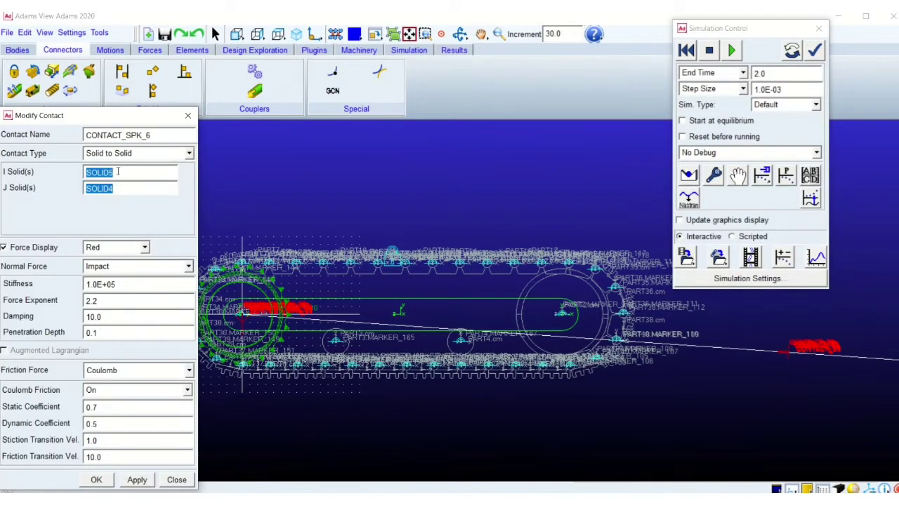
drag(130, 116, 637, 92)
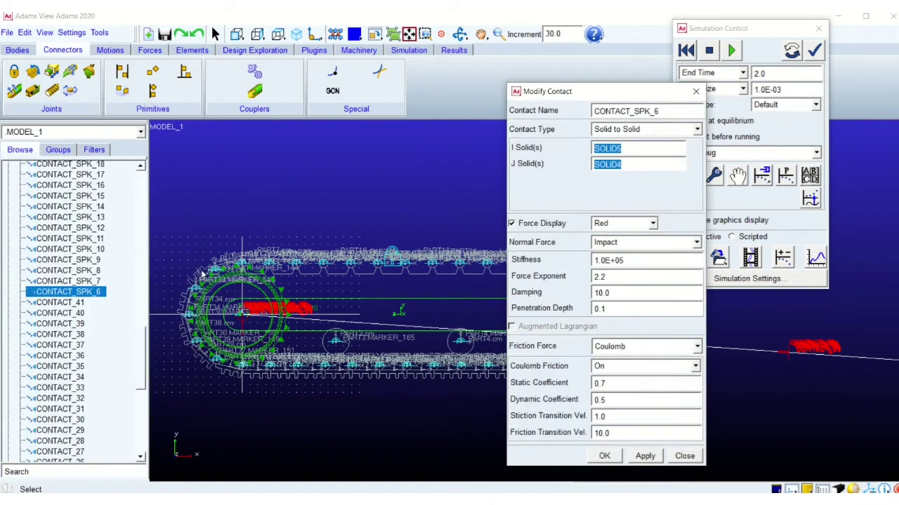
scroll(42, 242, up, 12)
click(20, 219)
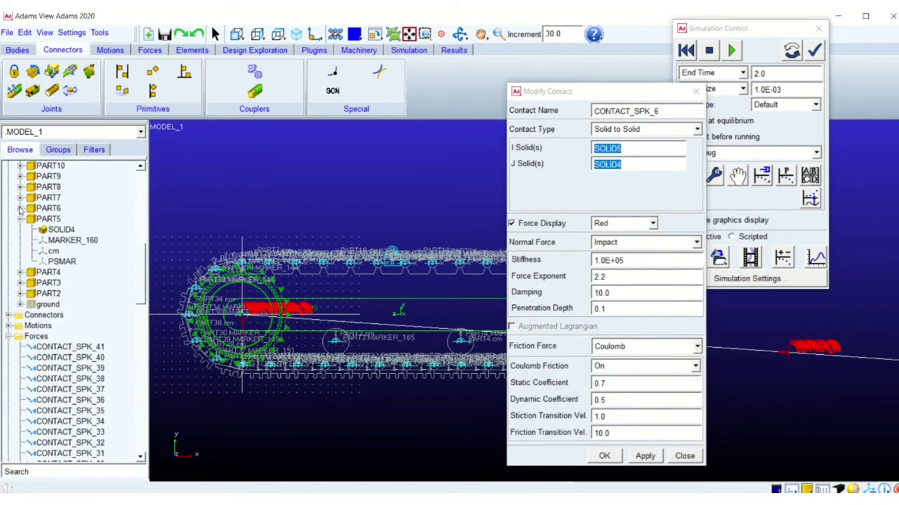
click(21, 208)
click(66, 219)
click(63, 283)
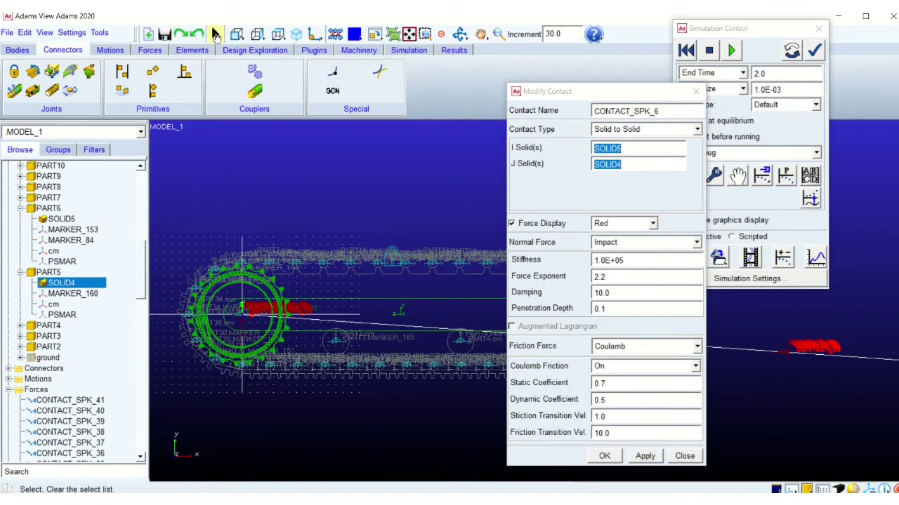
Hide the model icons, switch to shaded display, and highlight the contact's sprocket SOLID4 and track link SOLID5
click(215, 34)
click(869, 489)
click(853, 489)
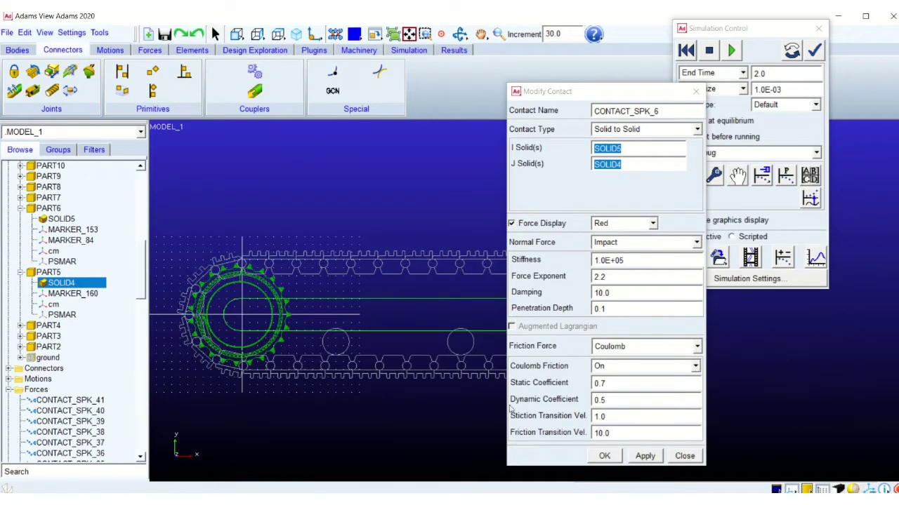
click(70, 284)
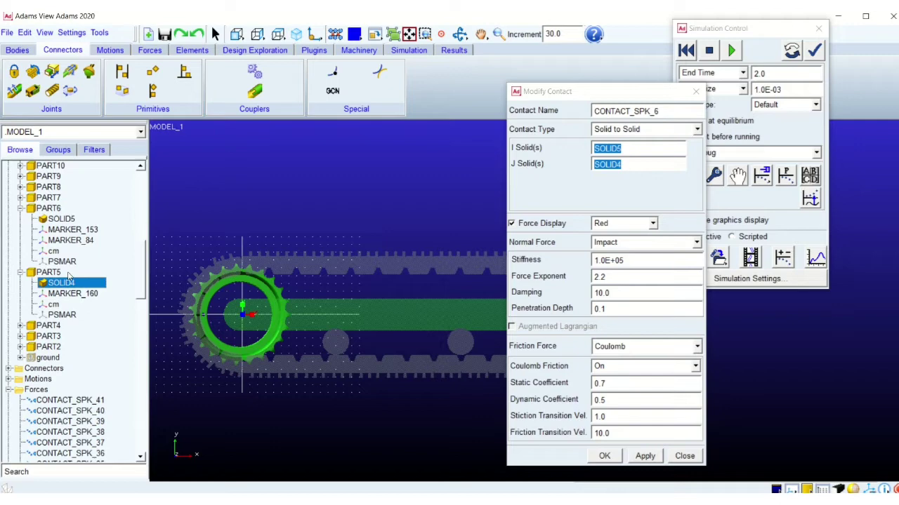
click(67, 221)
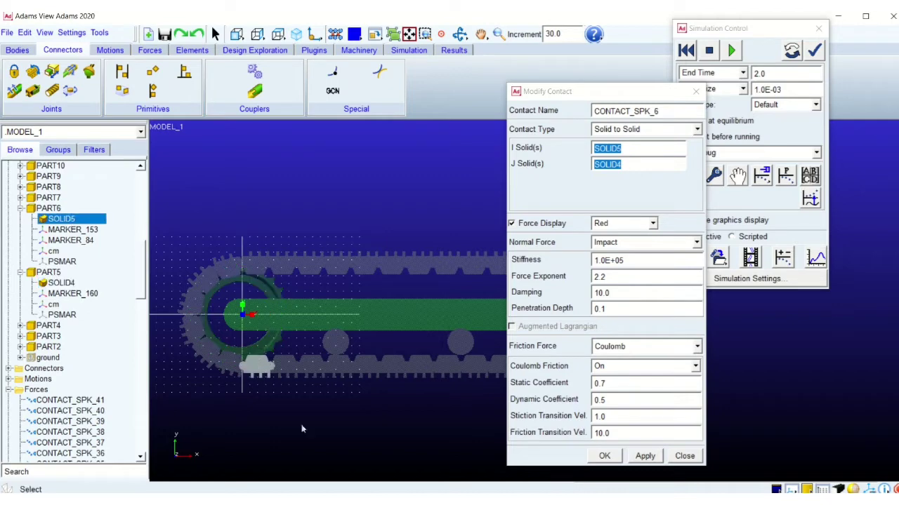
click(20, 209)
click(20, 219)
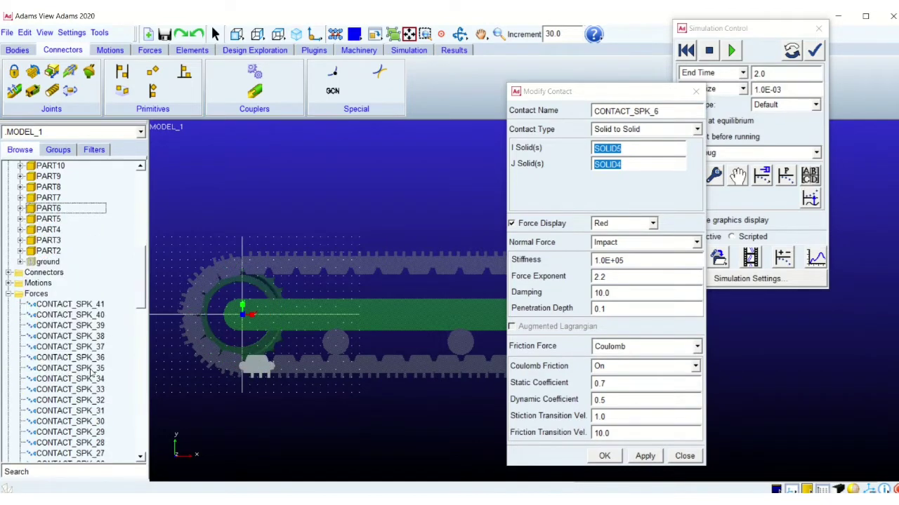
Open the definition of CONTACT_SPK_41 and highlight its J solid, SOLID4 of PART5, in the model
scroll(91, 374, down, 6)
scroll(91, 374, up, 6)
double_click(84, 282)
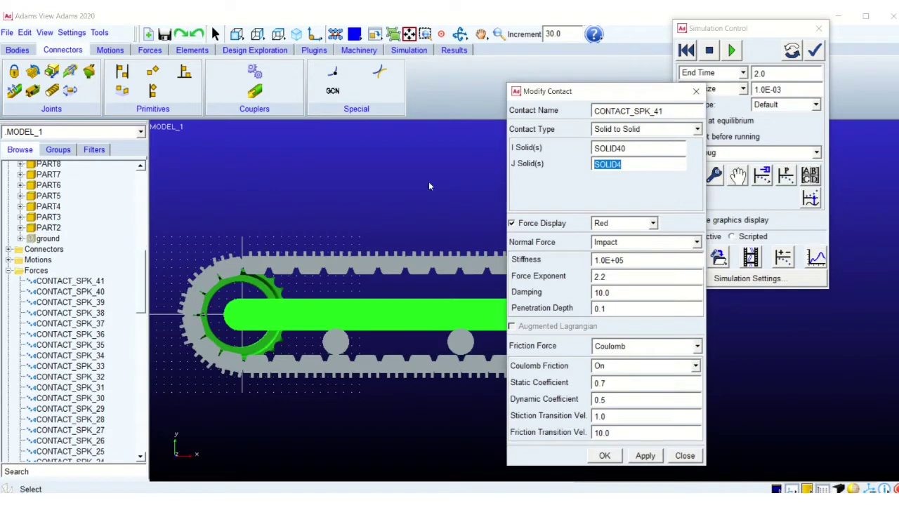
click(21, 196)
click(61, 207)
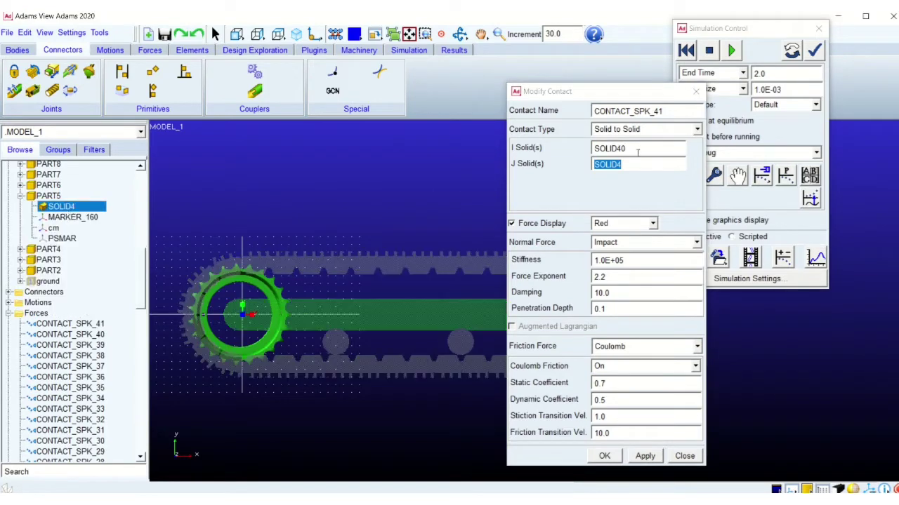
drag(623, 164, 601, 165)
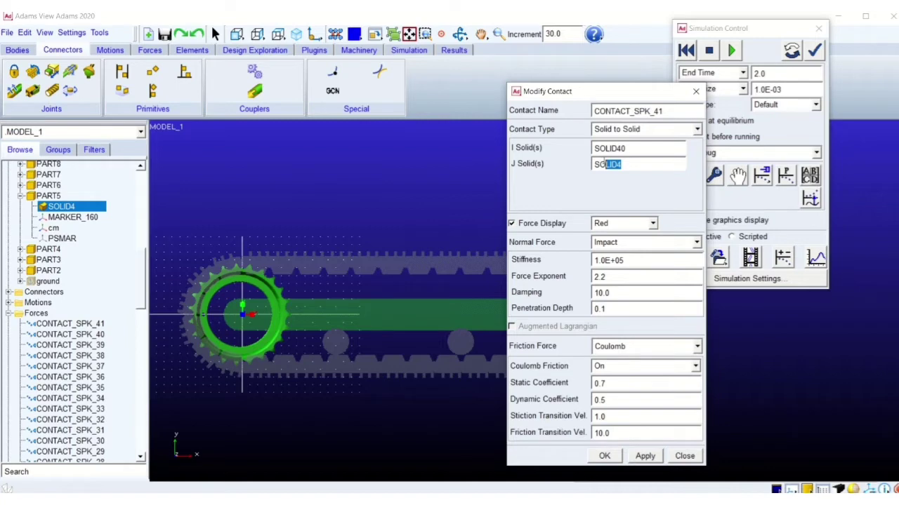
drag(604, 163, 594, 164)
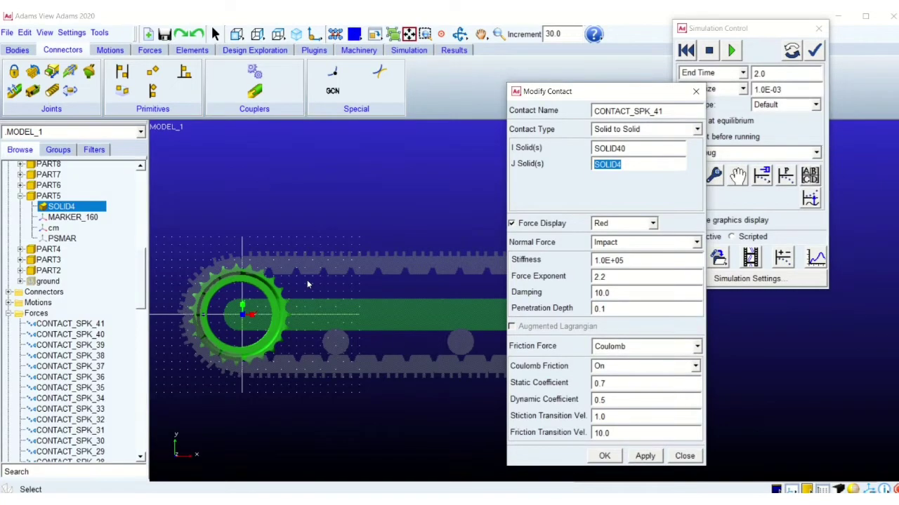
Highlight SOLID40 of PART41, the I solid of CONTACT_SPK_41, and close the contact definition without changes
drag(142, 272, 142, 191)
click(21, 187)
click(63, 198)
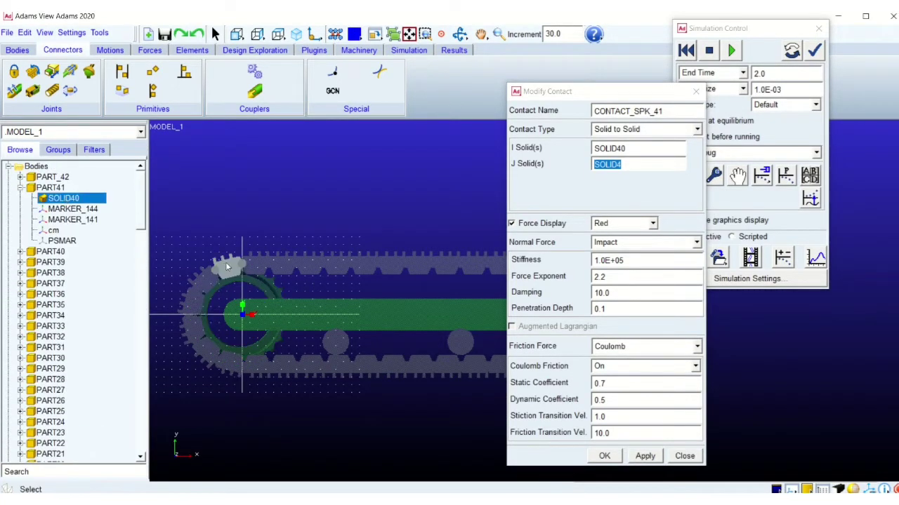
double_click(607, 148)
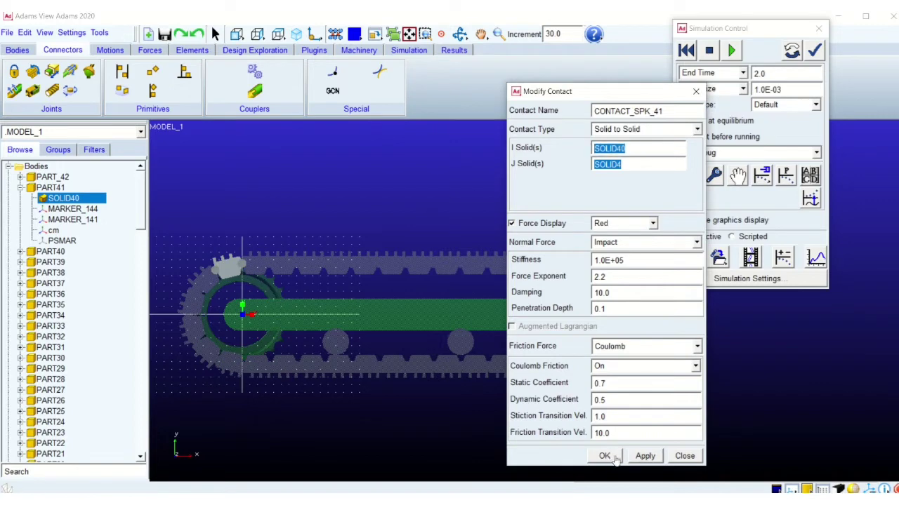
click(684, 458)
click(21, 188)
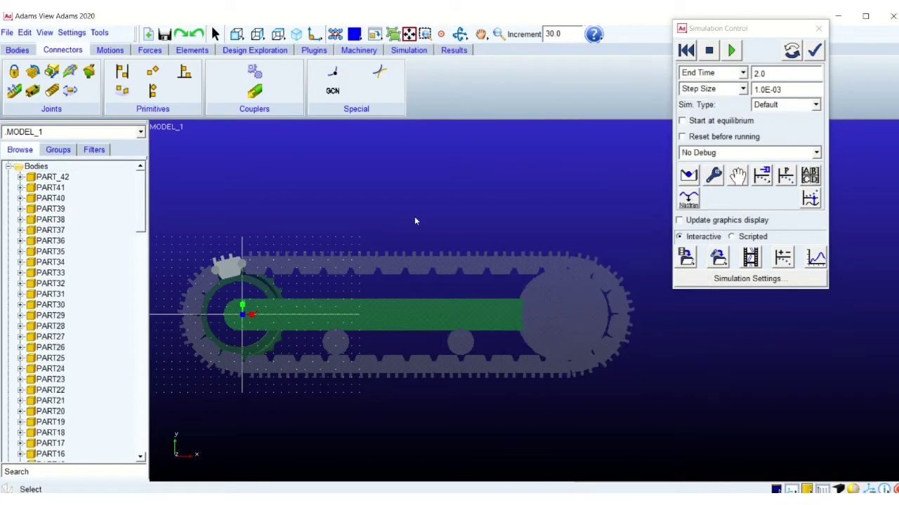
Run the simulation of the track model with the imported contacts and open the animation controls for its results
click(731, 50)
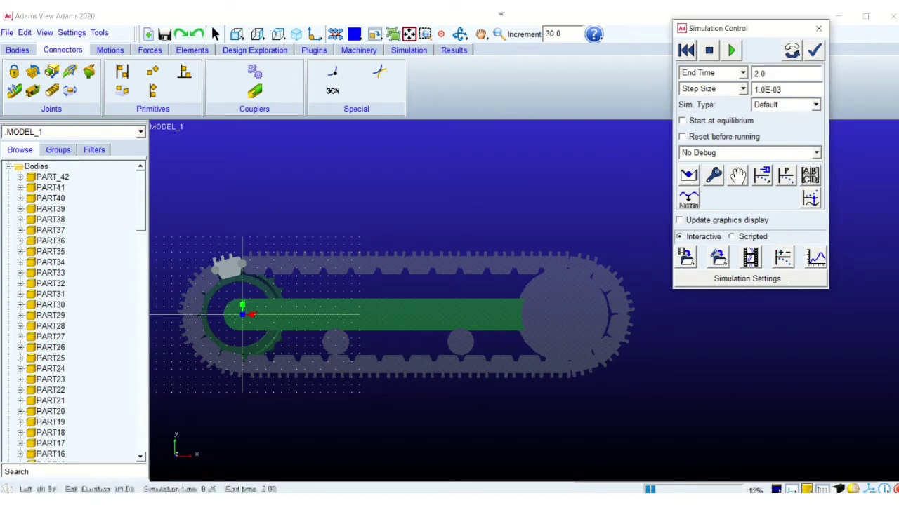
mouse_move(368, 35)
click(688, 175)
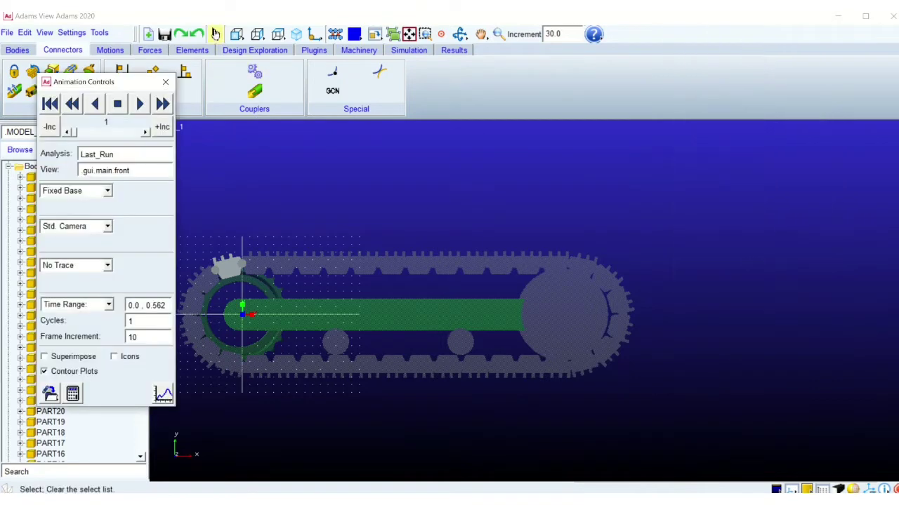
Play the Last_Run animation, replay it from the start with a frame increment of 5, and return to the simulation controls
drag(106, 81, 772, 73)
click(807, 96)
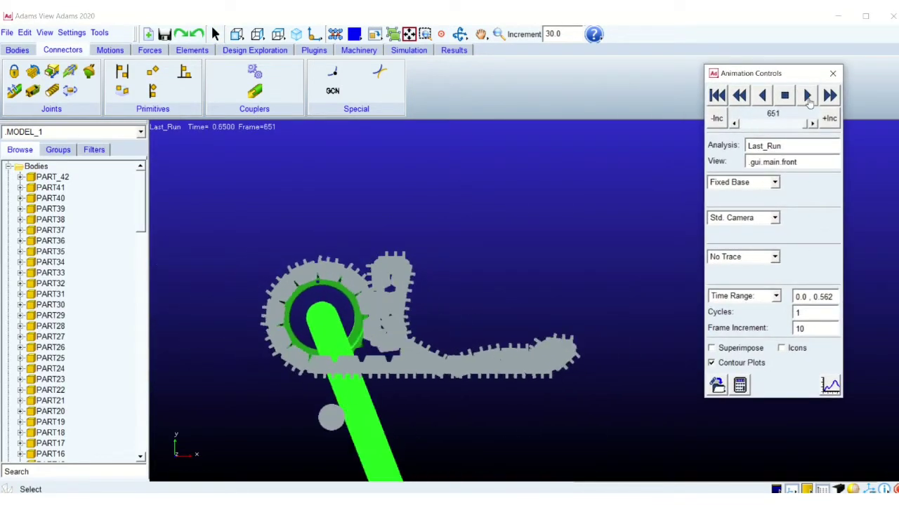
click(717, 97)
drag(808, 329, 779, 333)
text(5)
click(808, 96)
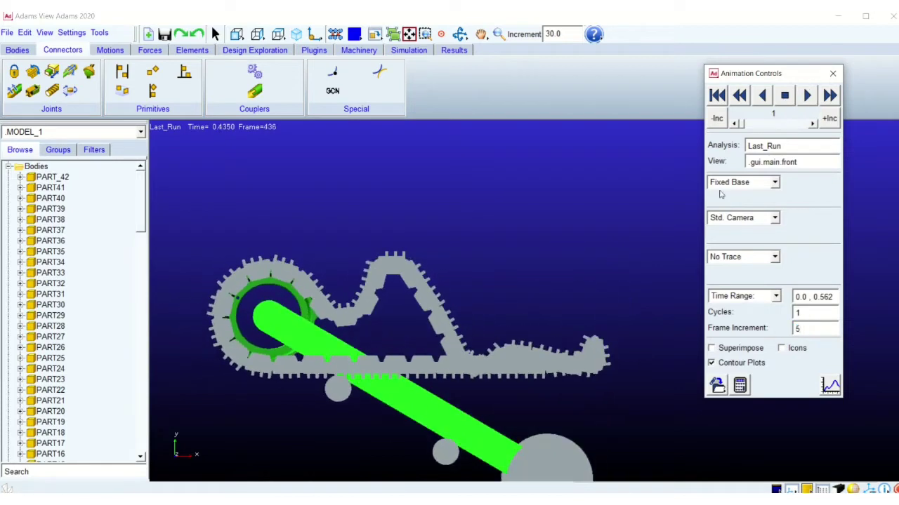
click(718, 96)
click(717, 384)
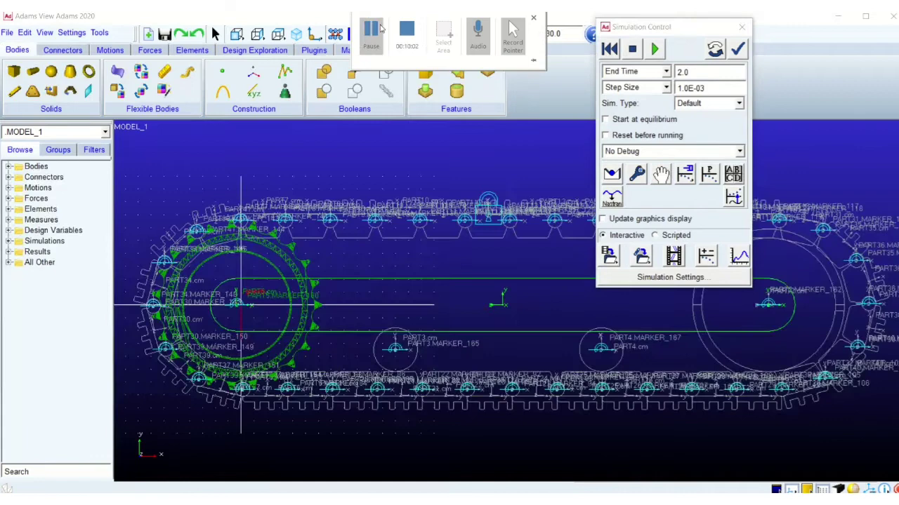
Import the Python file script_3 from the SCRIPT BASED MODEL folder to generate the contacts in the track model
click(7, 32)
click(21, 105)
click(467, 278)
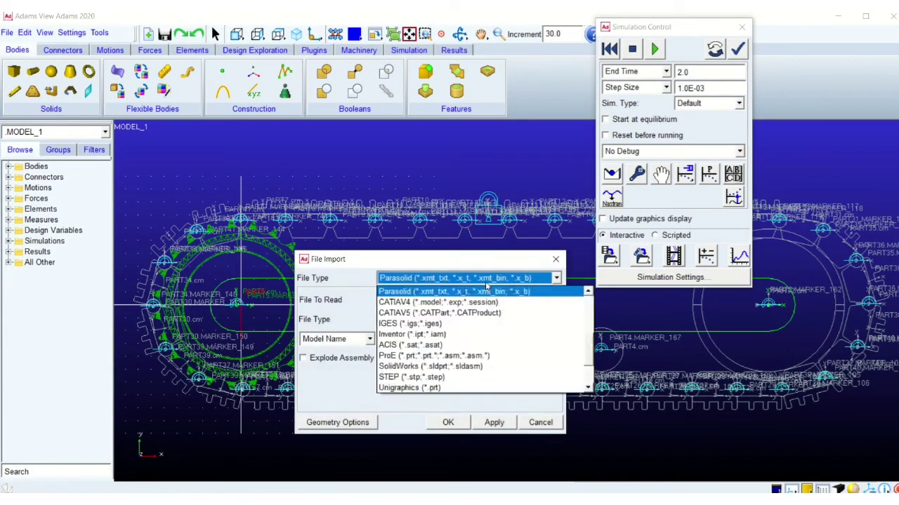
scroll(467, 309, up, 5)
click(469, 302)
double_click(469, 306)
double_click(168, 136)
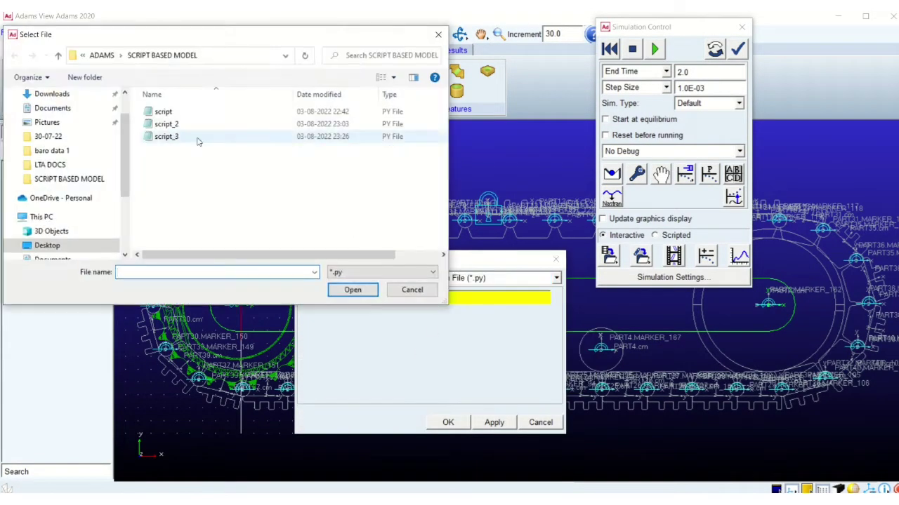
click(450, 424)
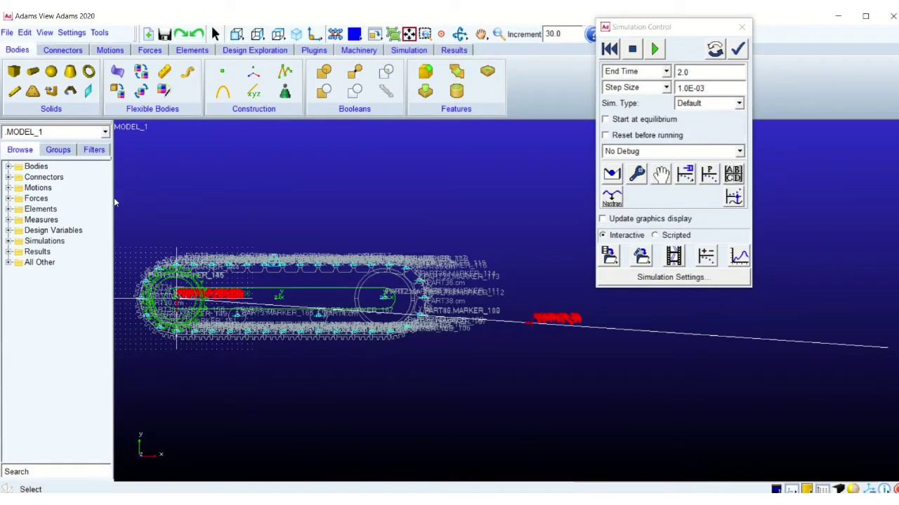
Expand Forces in the model tree, widen the tree, and select the track-to-ground contacts up to CONTACT_41
click(8, 199)
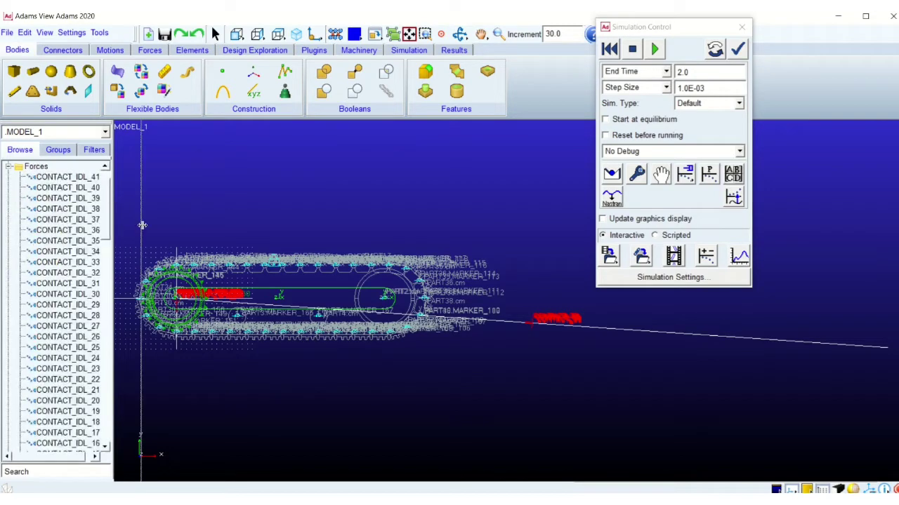
drag(142, 225, 142, 225)
scroll(98, 270, down, 4)
click(70, 423)
scroll(71, 337, up, 6)
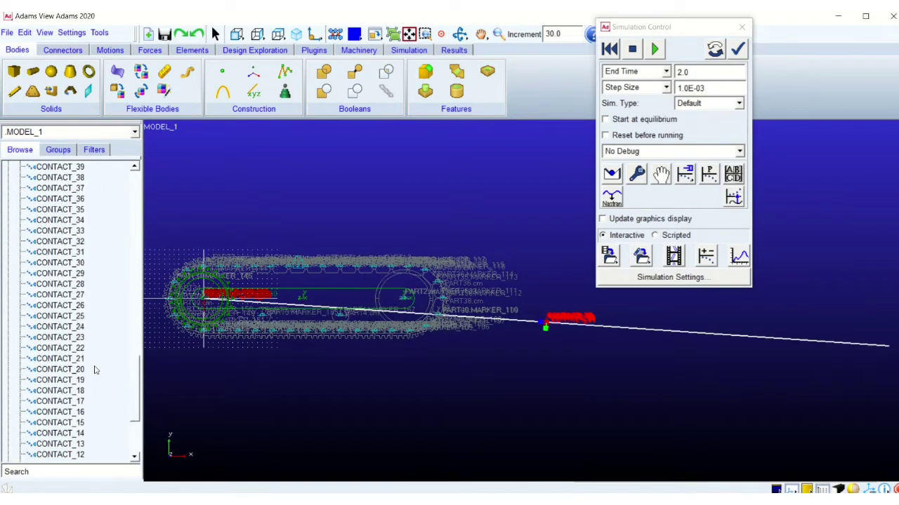
shift+click(75, 242)
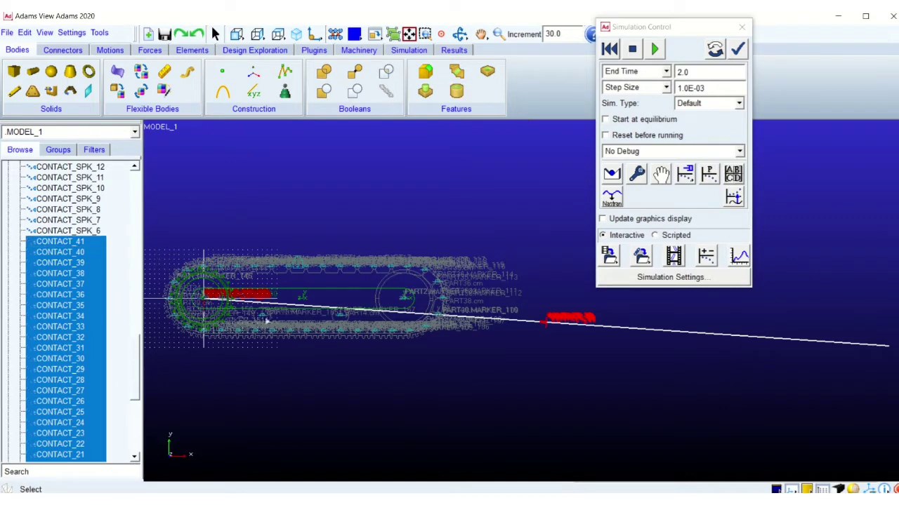
Switch to the Notepad note, add the line "track and ground", and return to Adams View
click(303, 500)
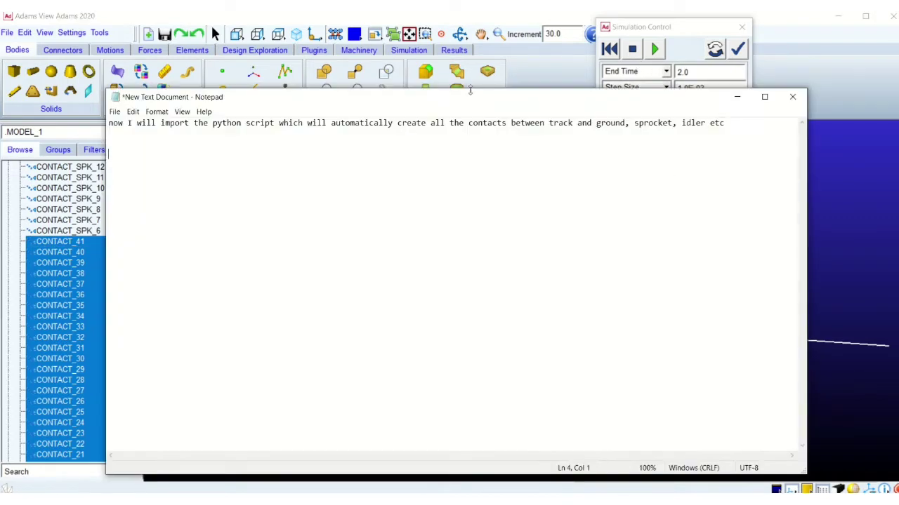
drag(447, 100, 548, 96)
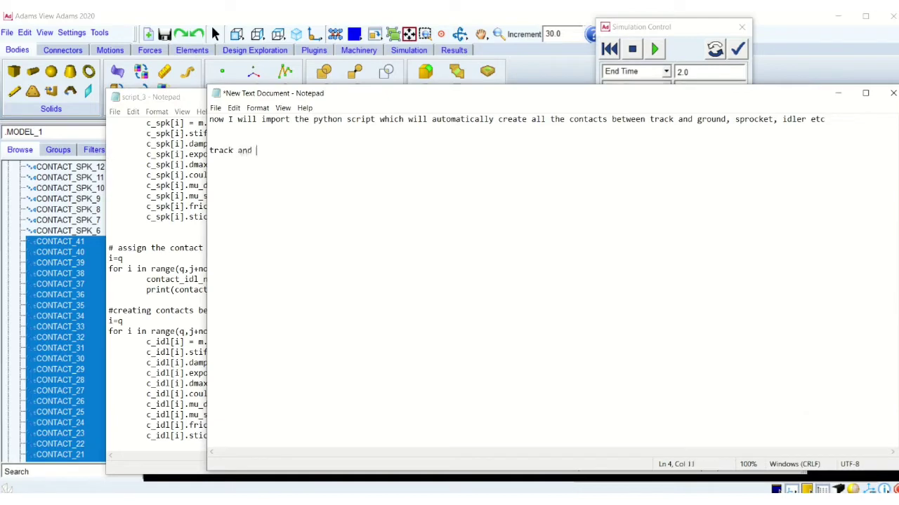
text(ground)
click(239, 18)
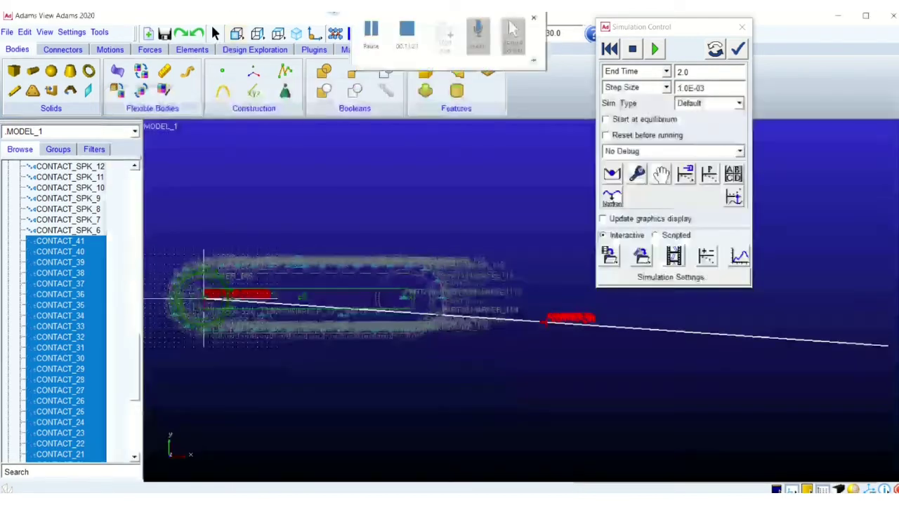
Select the sprocket contacts from CONTACT_SPK_6 to CONTACT_SPK_41 in the model tree
click(90, 230)
scroll(91, 233, up, 4)
scroll(91, 235, up, 7)
shift+click(90, 234)
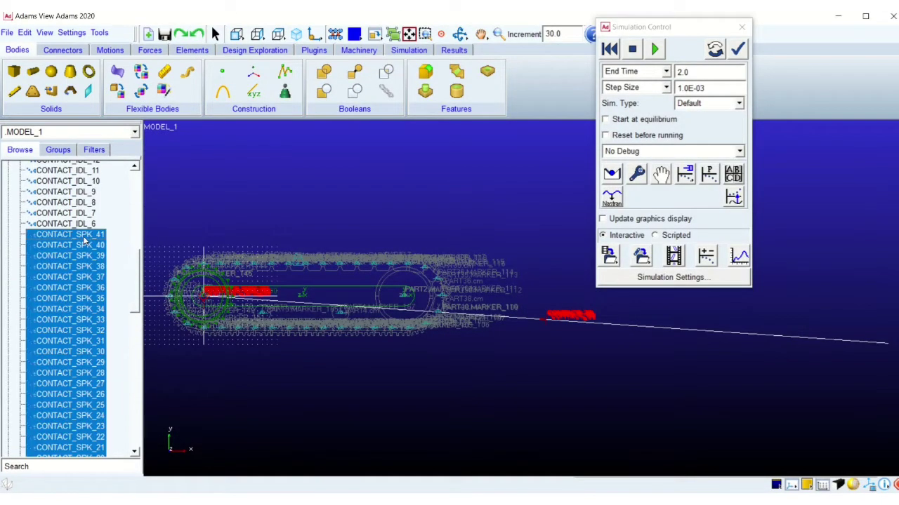
Switch to the Notepad note and add the line "track and sprocket"
mouse_move(542, 499)
click(517, 445)
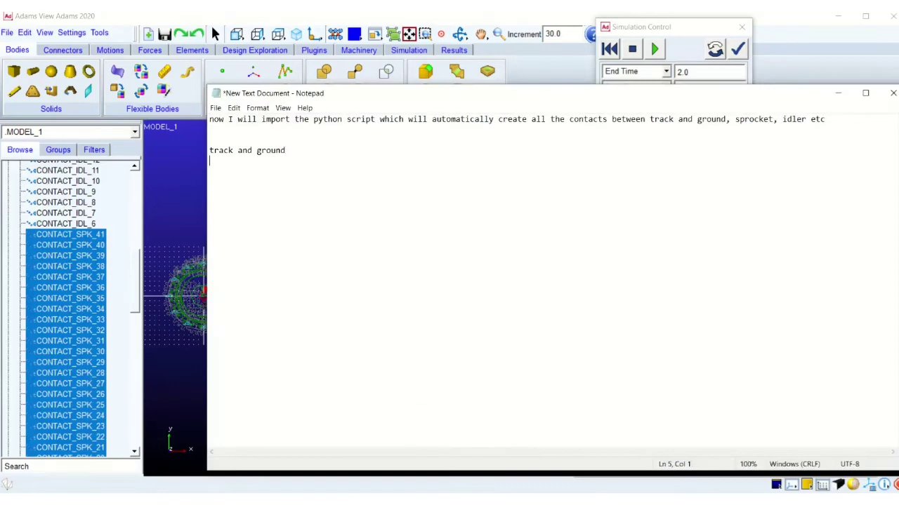
text(procket)
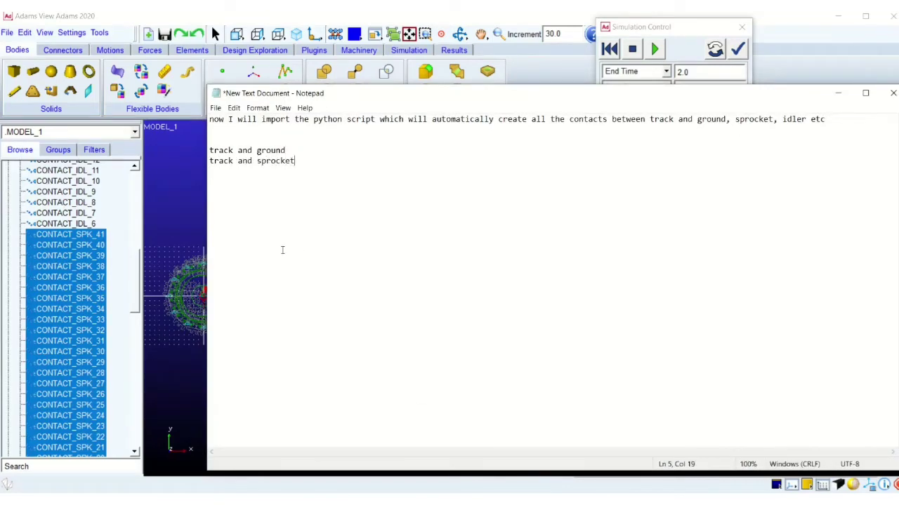
Return to Adams View and select the idler contacts from CONTACT_IDL_6 to CONTACT_IDL_41 in the model tree
click(129, 261)
scroll(137, 234, up, 10)
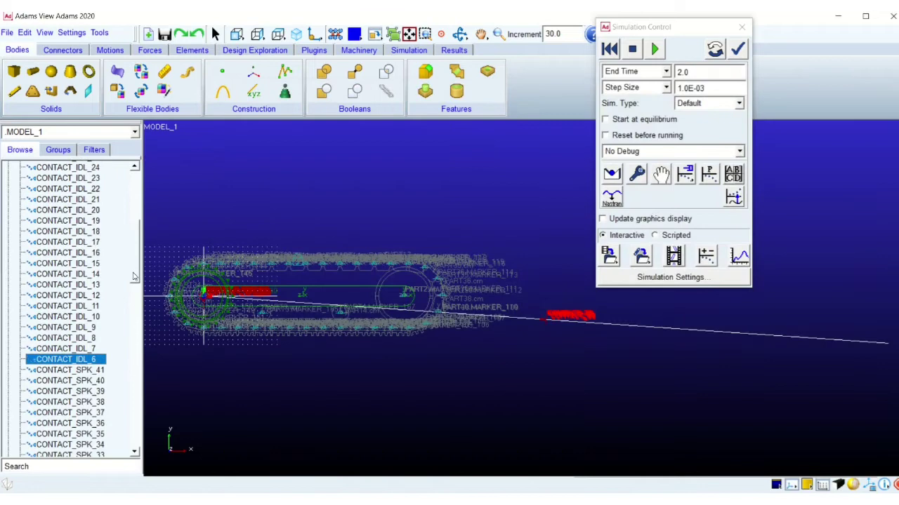
shift+click(92, 180)
Add the lines "track and idler" and "let simulate..." to the Notepad note and return to Adams View
click(545, 500)
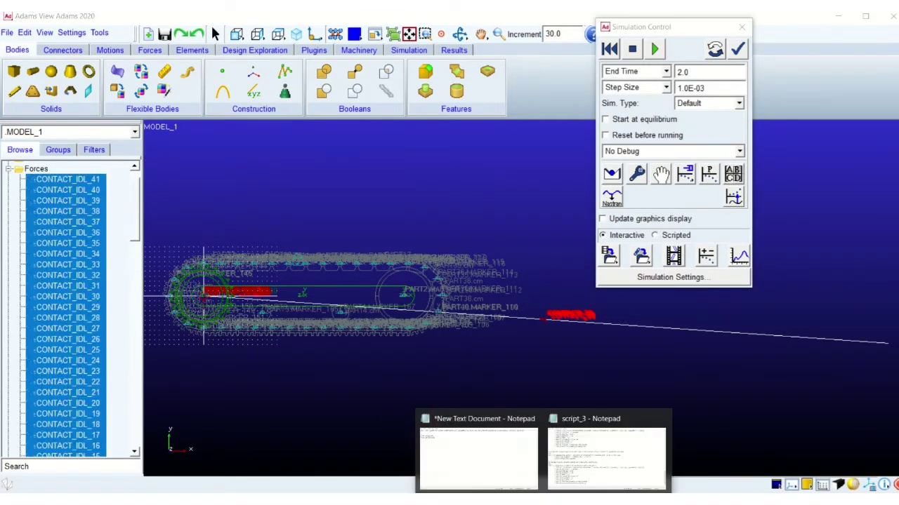
click(502, 457)
key(Return)
text(track and idler)
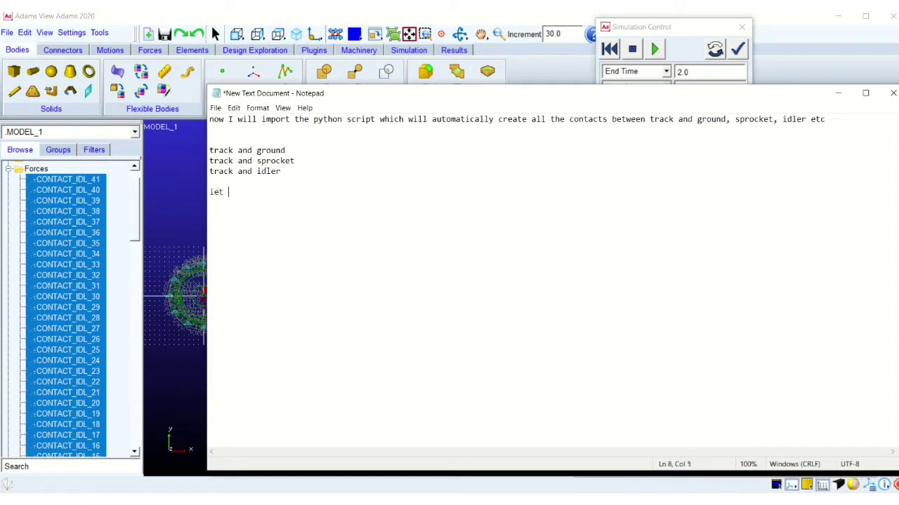
text(simulate...)
click(805, 50)
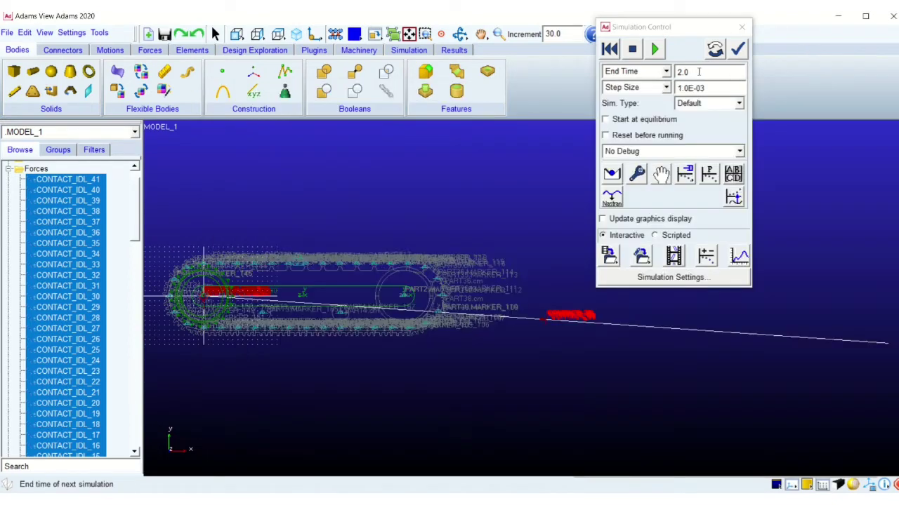
Set the simulation end time to 1, run the simulation, and bring up the animation controls for its results
double_click(699, 71)
text(1)
click(654, 49)
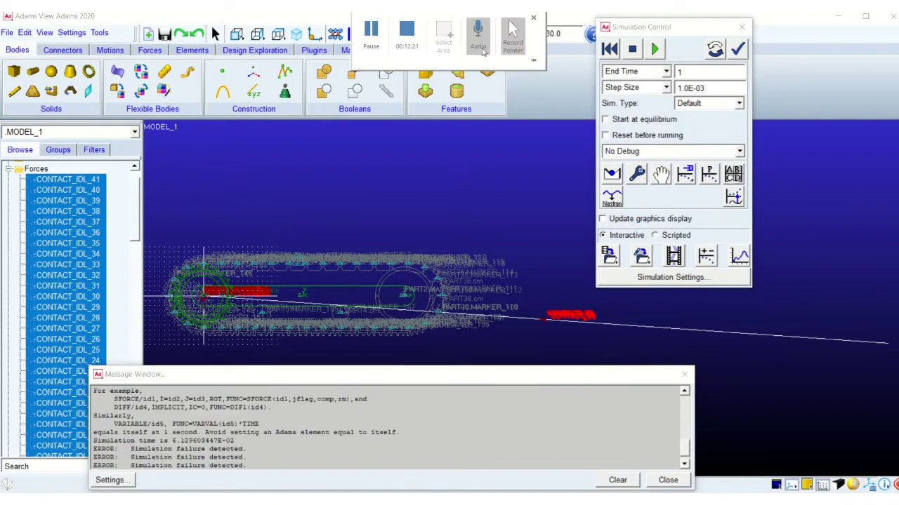
click(459, 269)
click(617, 482)
drag(779, 104, 694, 121)
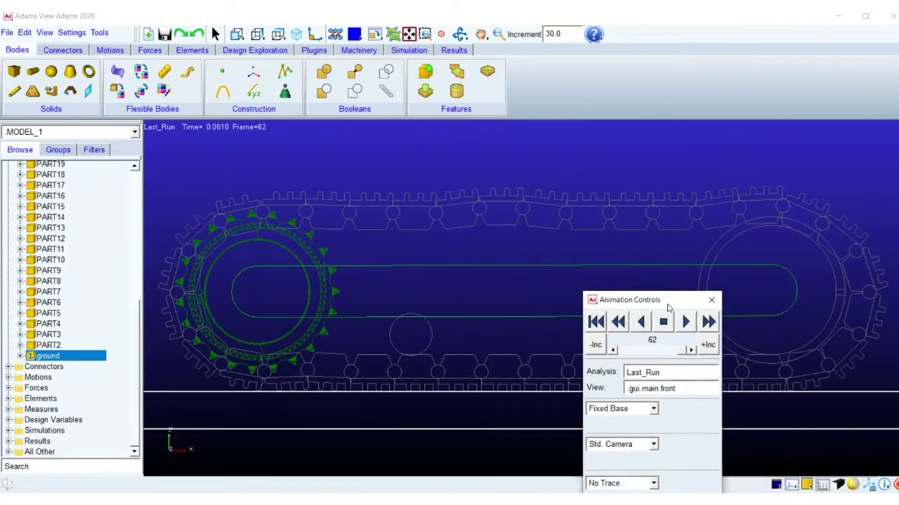
Add the line "oh i forgot to delete that joint" to the Notepad note and return to Adams View
mouse_move(545, 501)
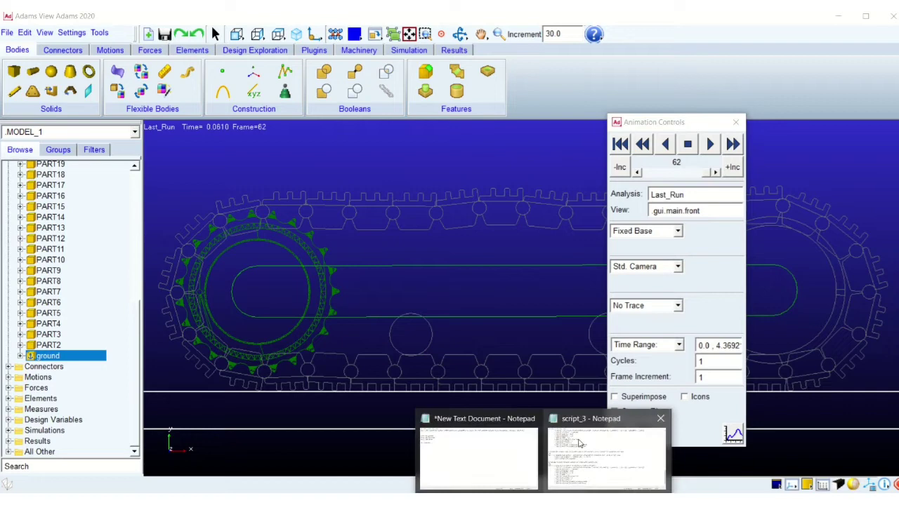
click(478, 449)
key(Return)
key(Return)
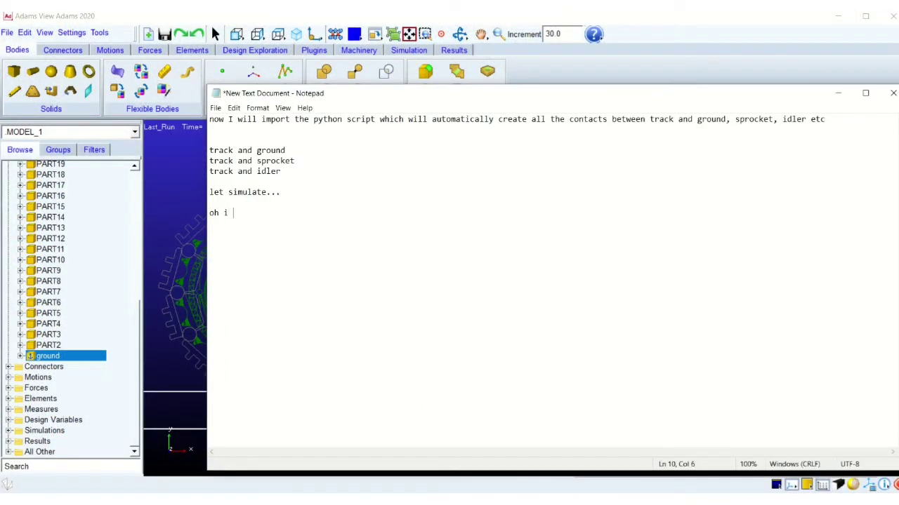
text(oh i forgot to delete th)
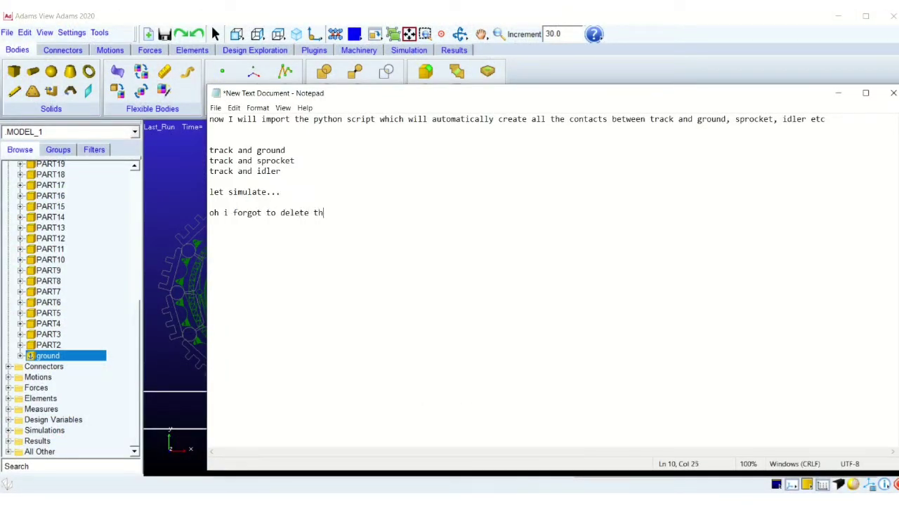
text(at joint)
click(837, 93)
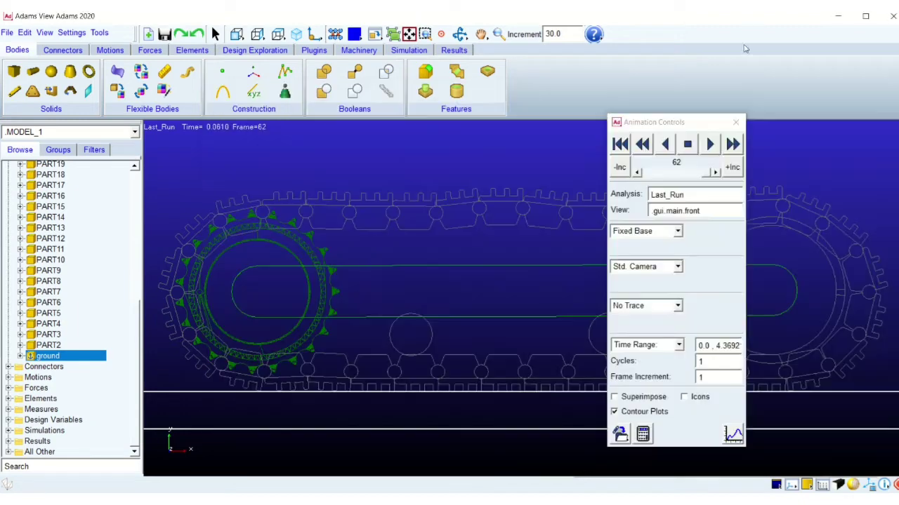
Return to the simulation controls and delete the fixed joint JOINT_37 on the upper track run
click(9, 366)
click(62, 177)
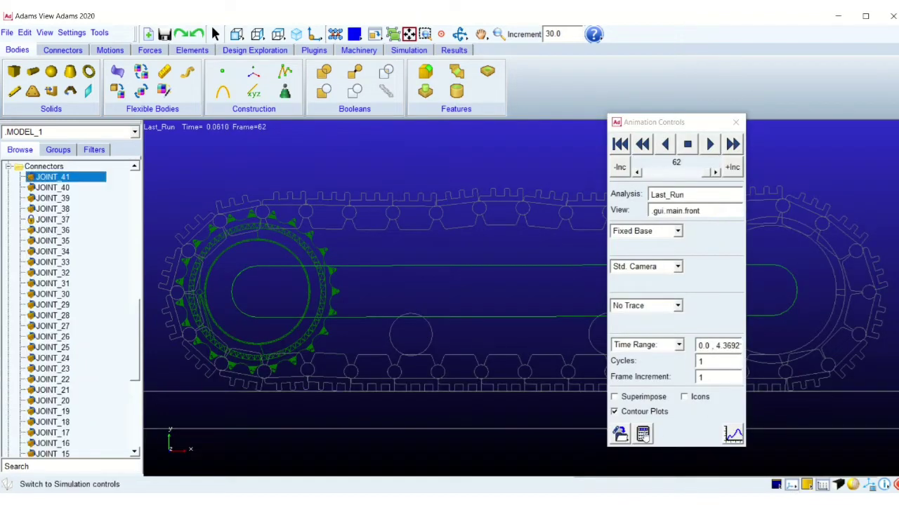
click(619, 434)
drag(714, 50, 874, 50)
click(46, 220)
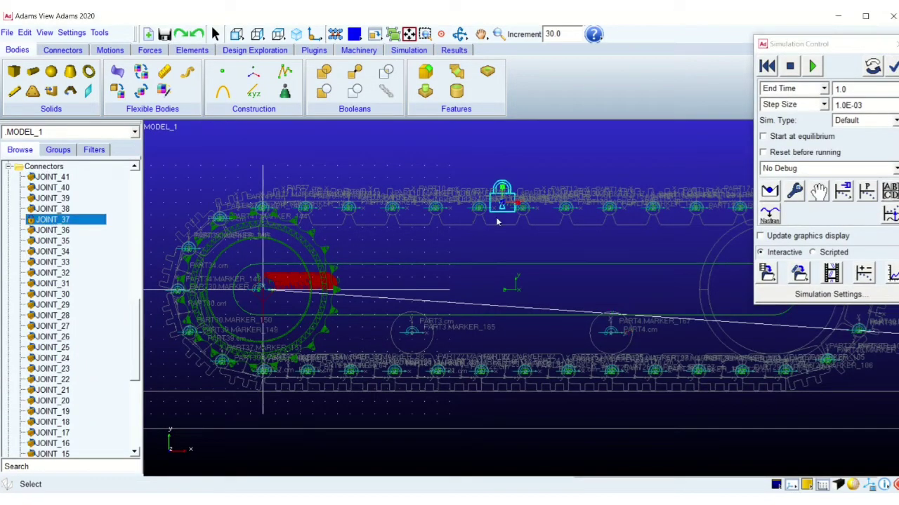
right_click(47, 220)
click(70, 322)
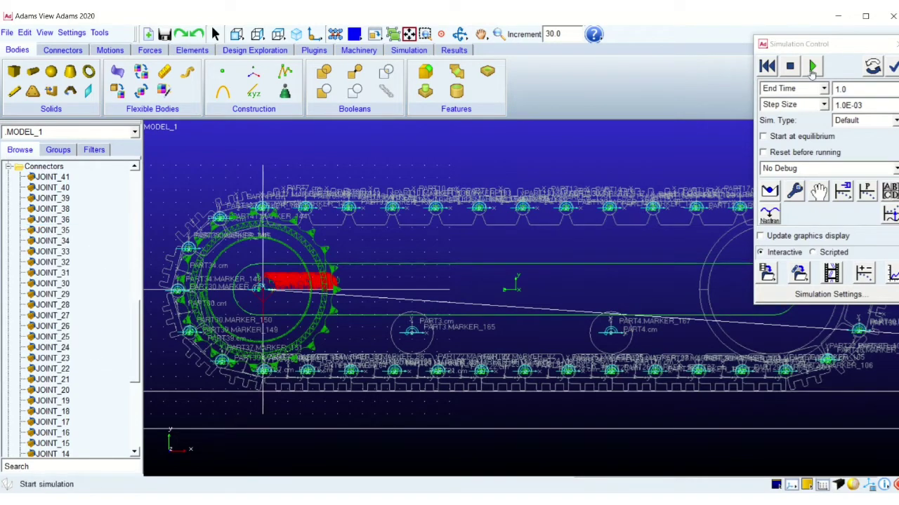
Run the simulation of the track model without the fixed joint, and clear and close the message window
click(813, 66)
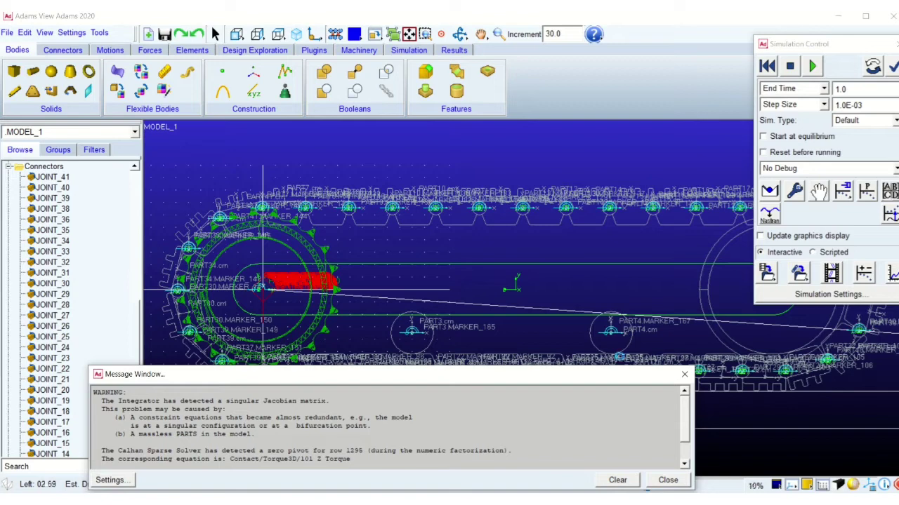
drag(605, 376, 640, 321)
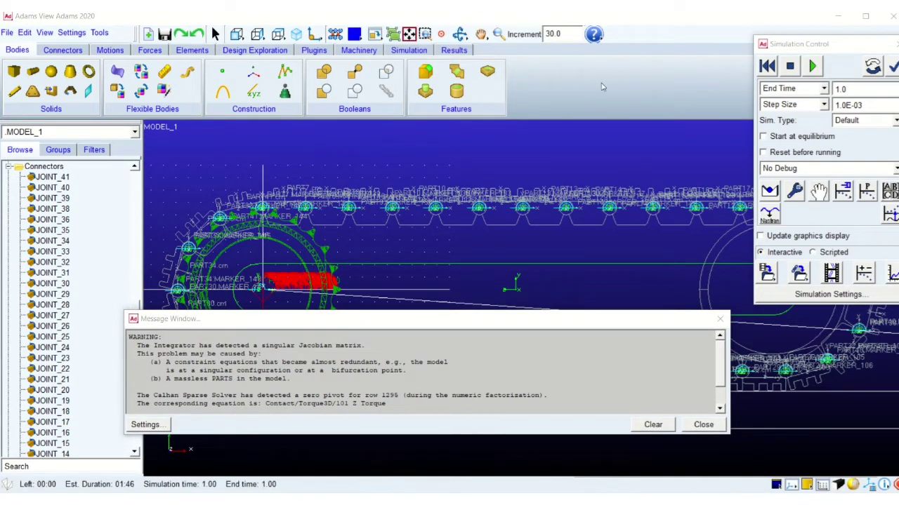
click(653, 425)
click(703, 424)
Fit the whole track in view and play the animation of the new run's results
key(z)
drag(520, 279, 459, 307)
key(t)
right_click(459, 306)
click(830, 273)
drag(653, 126, 798, 60)
click(856, 81)
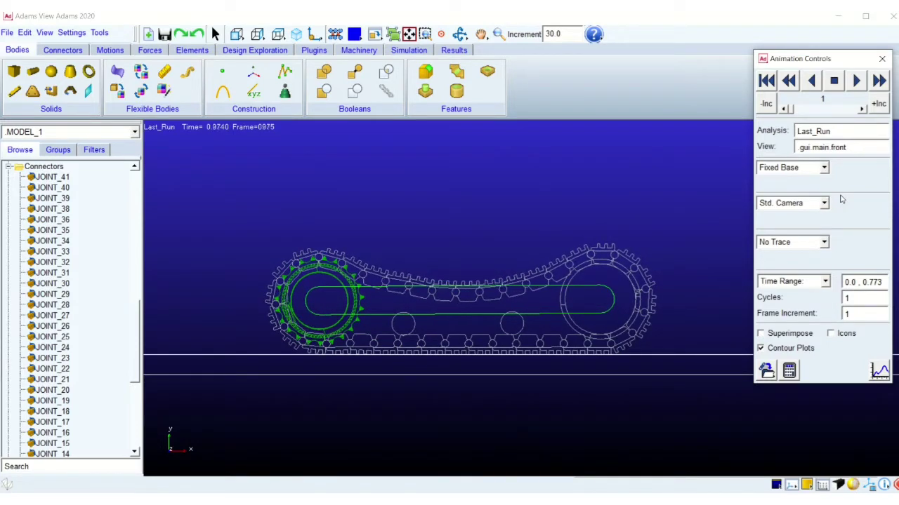
click(790, 370)
click(393, 34)
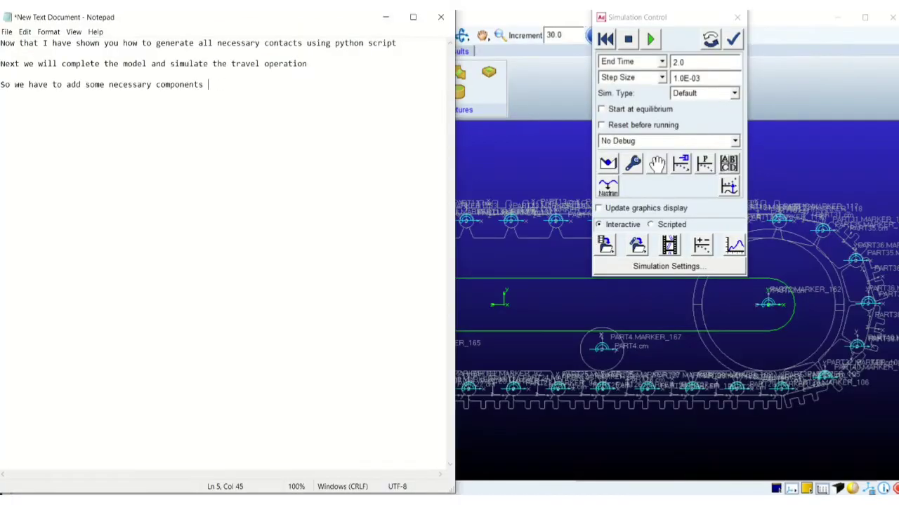
Complete the note's line about necessary components with "....track adjuster" and close the simulation controls in Adams View
text(....track adjuster)
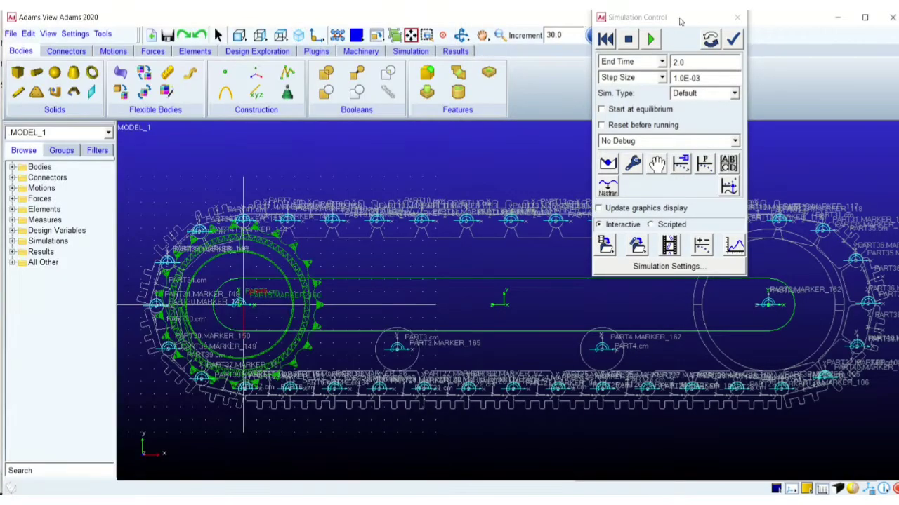
drag(680, 22, 737, 21)
click(795, 18)
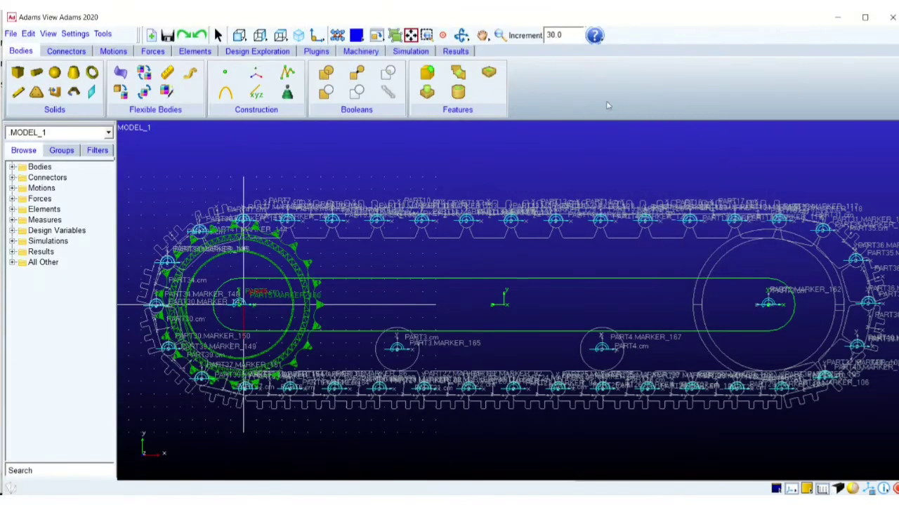
Expand Connectors in the model tree and highlight the revolute joint at the idler's centre
click(12, 178)
click(51, 180)
click(56, 199)
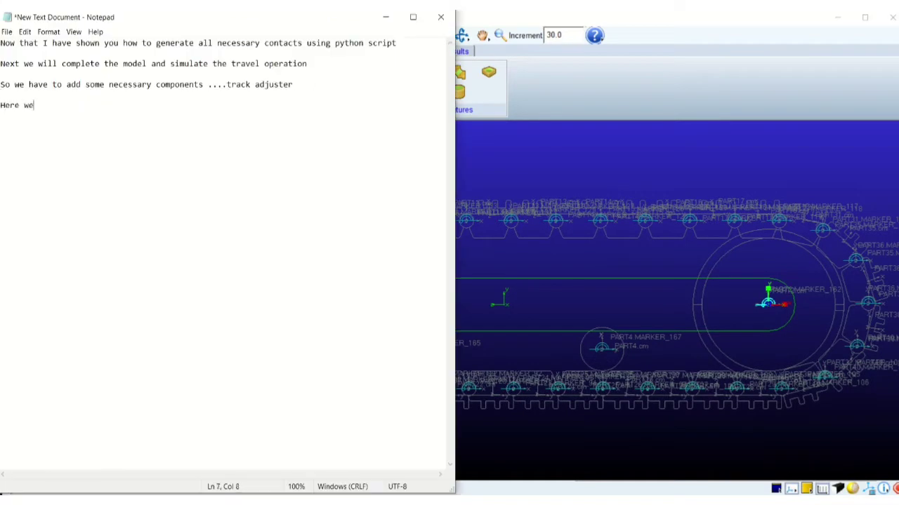
Continue the note's line with "'ll add the a combination of joint" and delete the idler's revolute joint JOINT_39 in Adams View
text('ll add the a combination of join)
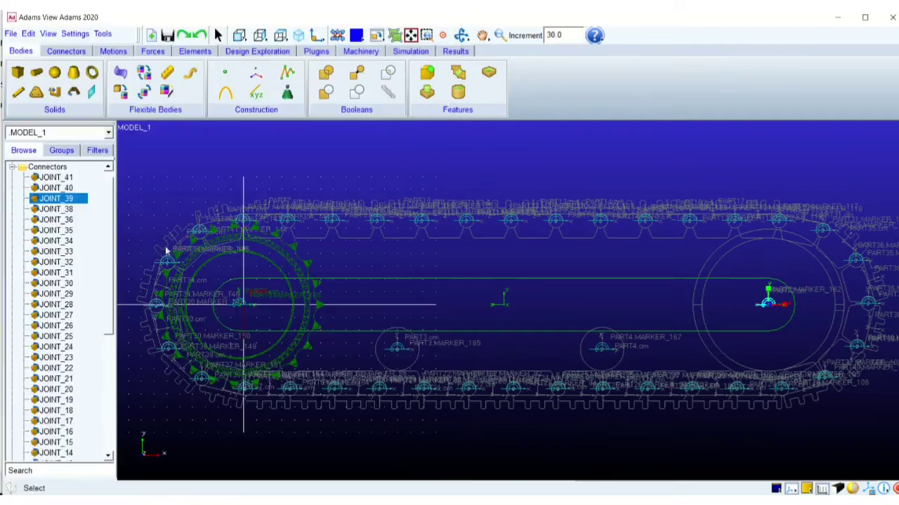
right_click(66, 198)
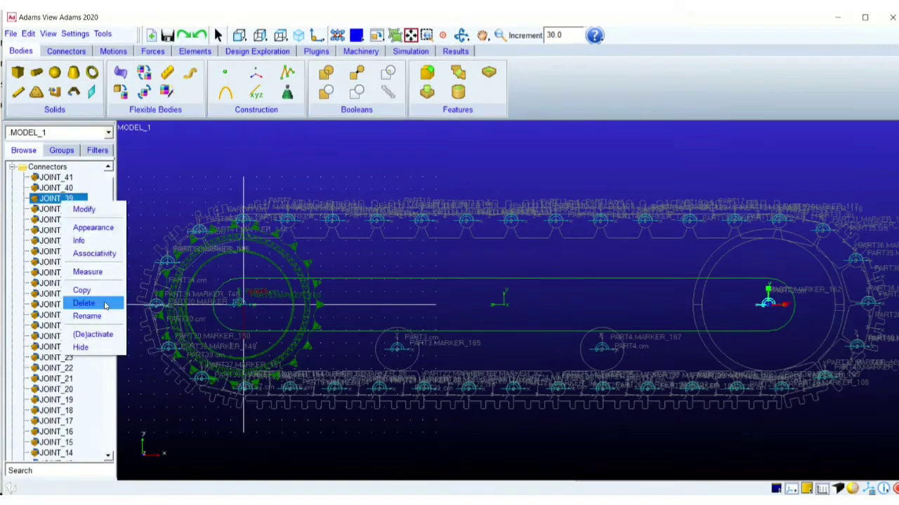
click(88, 302)
click(18, 73)
click(37, 72)
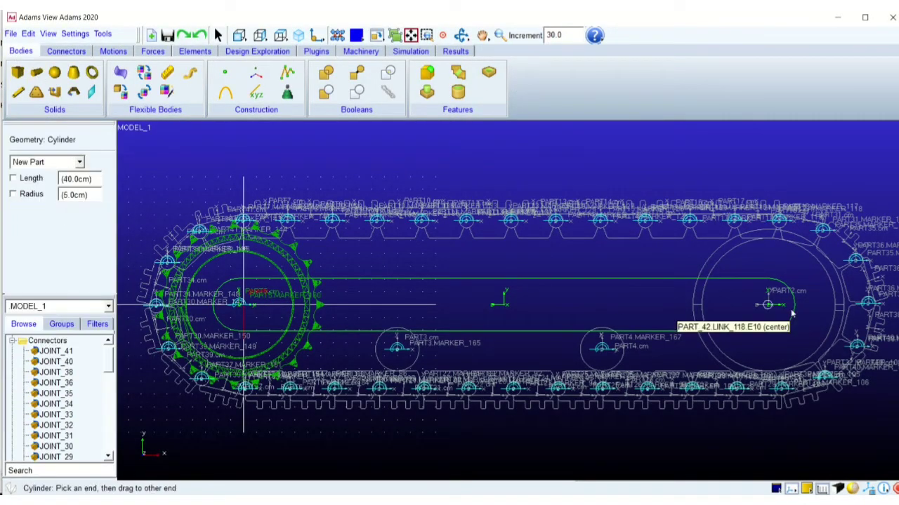
drag(770, 308, 770, 310)
click(13, 193)
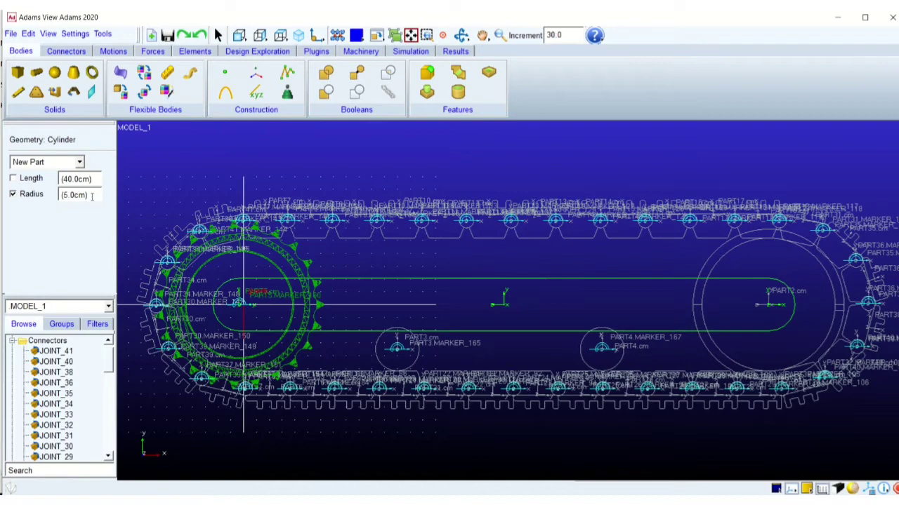
double_click(76, 194)
text(200)
click(243, 307)
key(Escape)
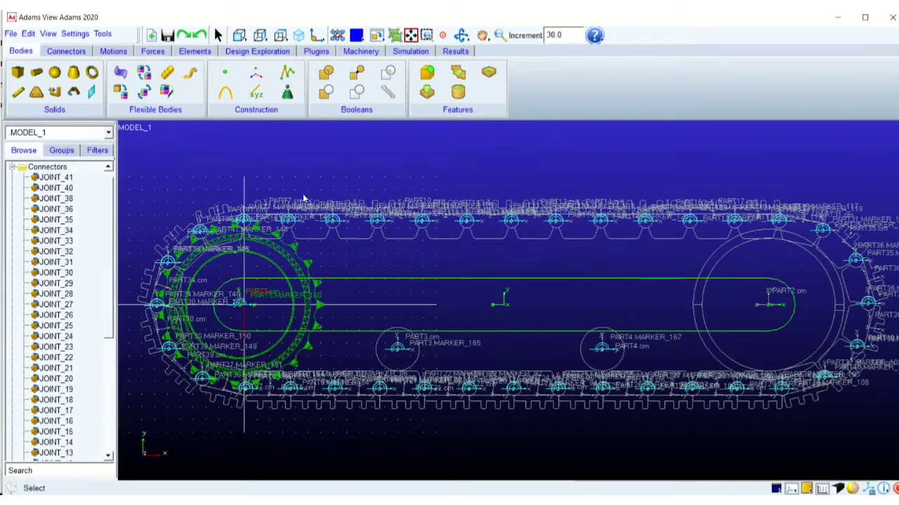
Create a cylinder as a new part running from the idler's centre to the sprocket's centre
click(36, 72)
drag(767, 307, 238, 303)
key(r)
drag(577, 253, 590, 282)
Set the radius of the new PART_43 cylinder to 100 mm and apply it
click(12, 167)
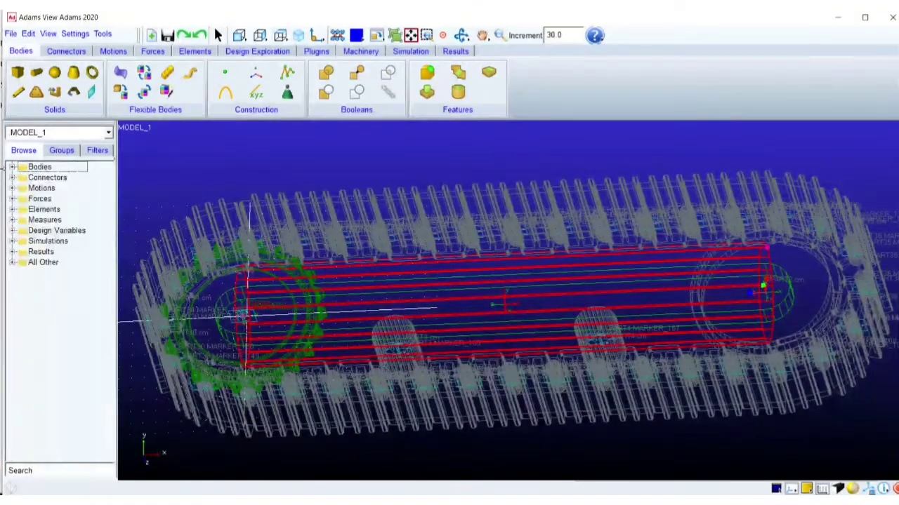
click(12, 167)
click(56, 178)
click(24, 177)
click(79, 189)
double_click(78, 191)
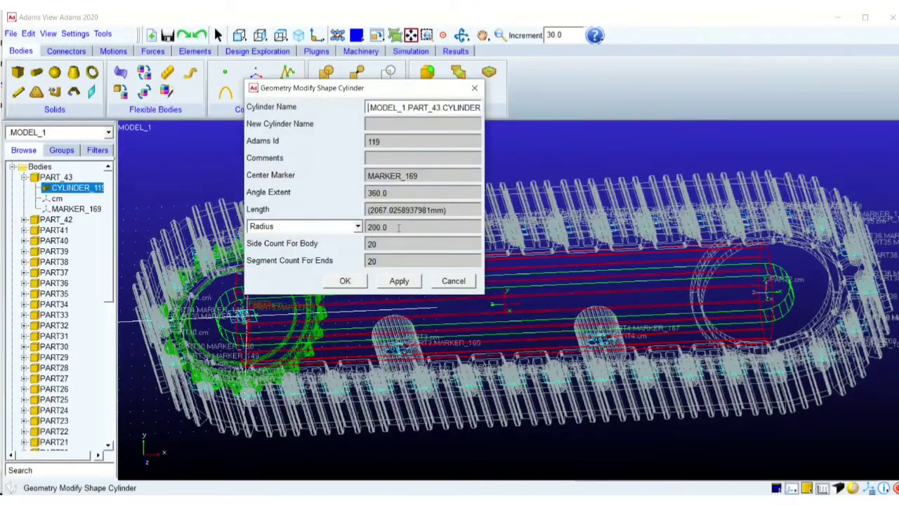
drag(383, 227, 345, 227)
text(100)
click(398, 280)
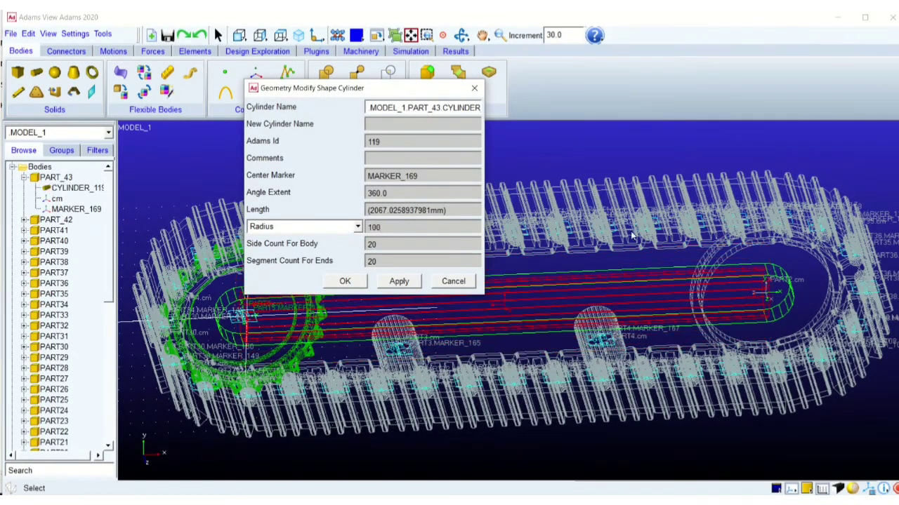
Set the length of the PART_43 cylinder to 300 mm and close its geometry dialog
click(631, 235)
key(r)
drag(625, 237, 650, 292)
triple_click(404, 210)
text(300)
click(399, 281)
click(453, 281)
key(r)
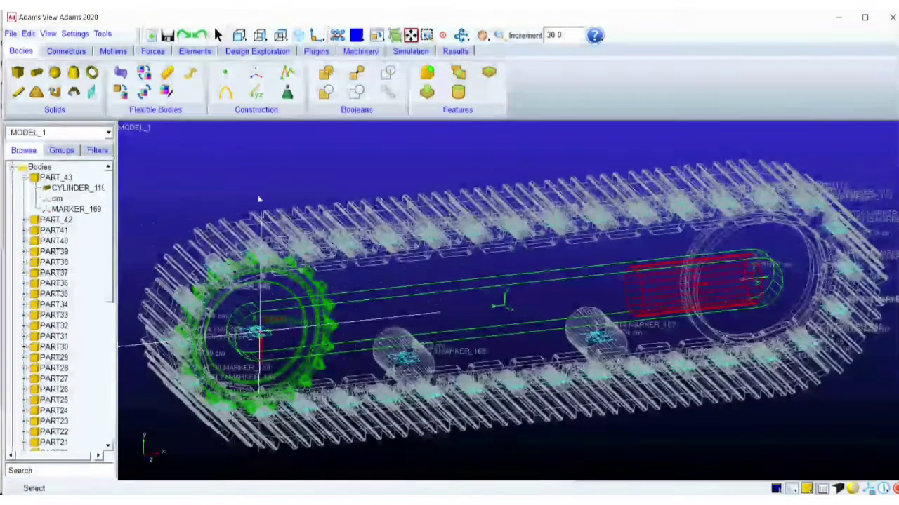
click(56, 177)
click(24, 178)
Create a translational joint between the long link PART_42 and the cylinder PART_43, directed along the cylinder's axis
click(67, 51)
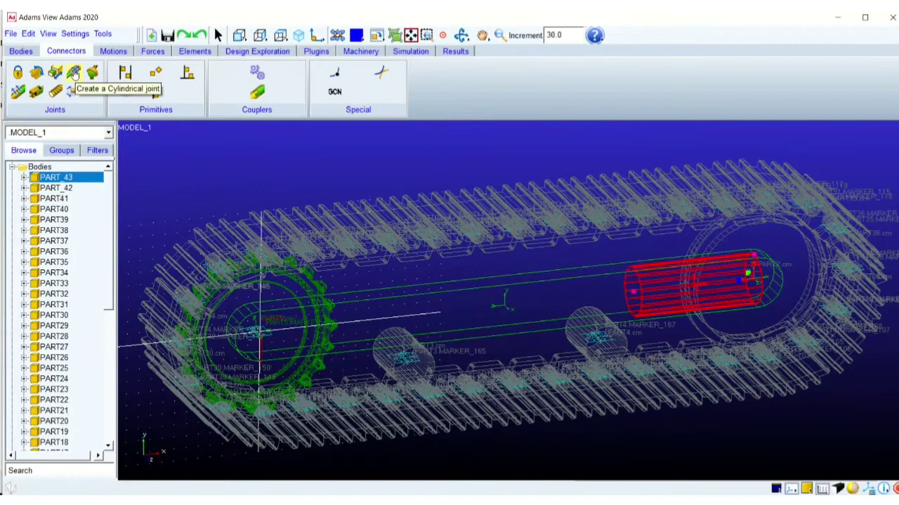
click(56, 72)
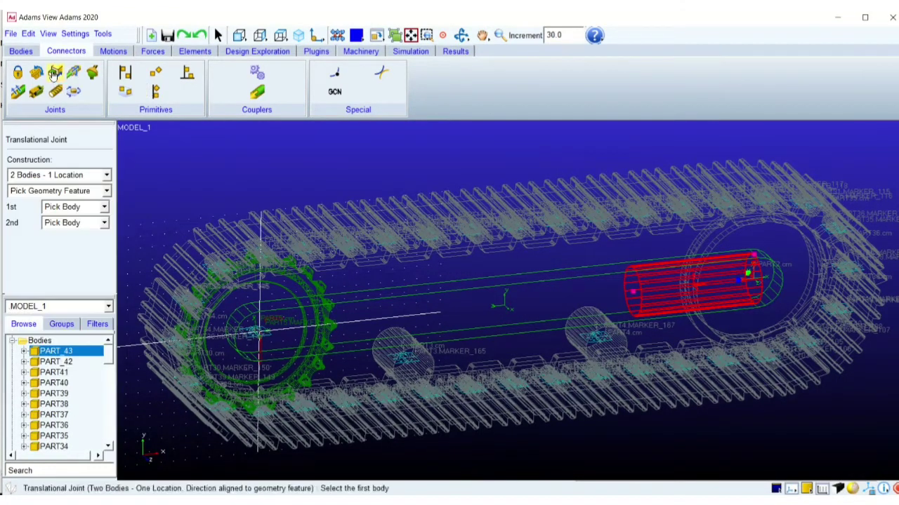
click(616, 269)
right_click(615, 269)
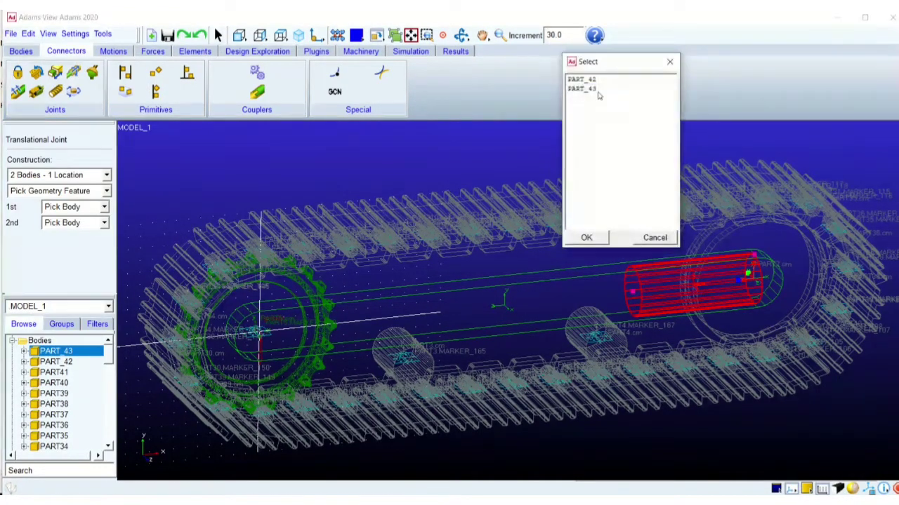
click(582, 92)
click(594, 238)
click(692, 285)
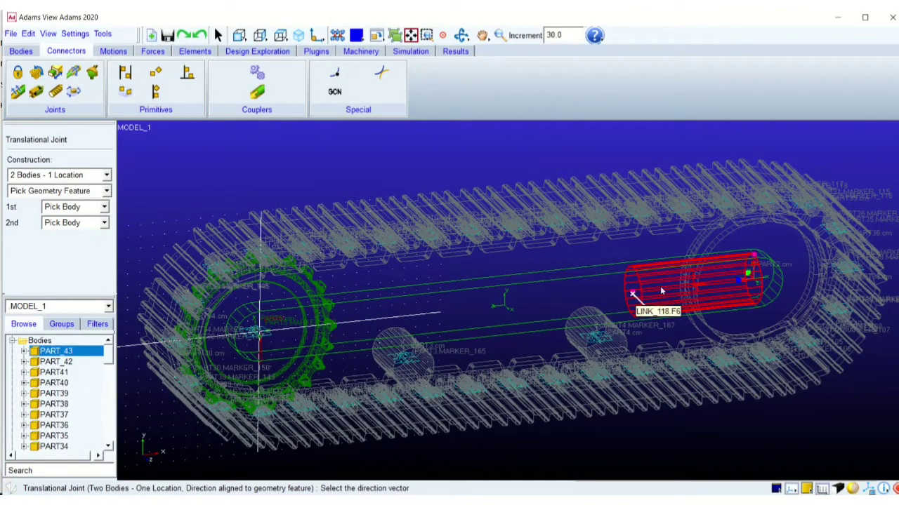
click(709, 275)
key(r)
drag(724, 282, 450, 250)
Create a revolute joint normal to the grid between the idler and the cylinder PART_43, located at PART2.cm
click(37, 72)
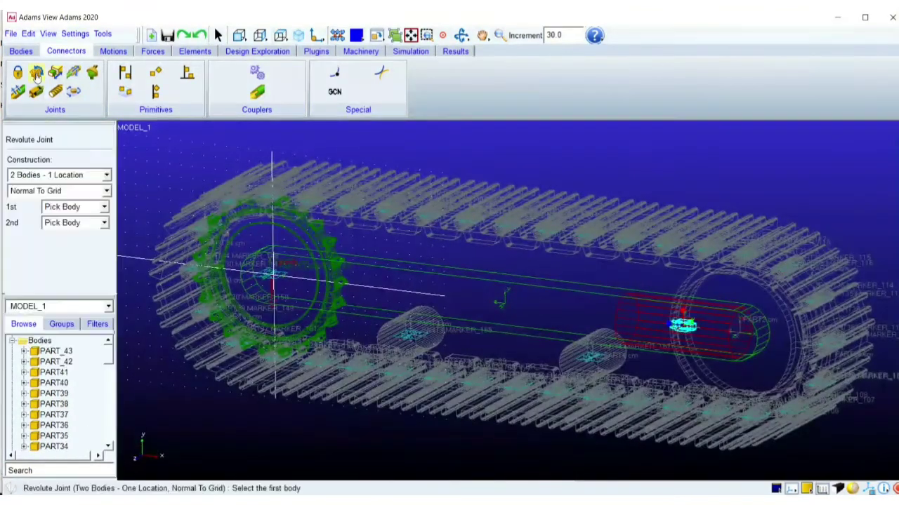
click(695, 283)
right_click(648, 295)
click(583, 89)
click(600, 241)
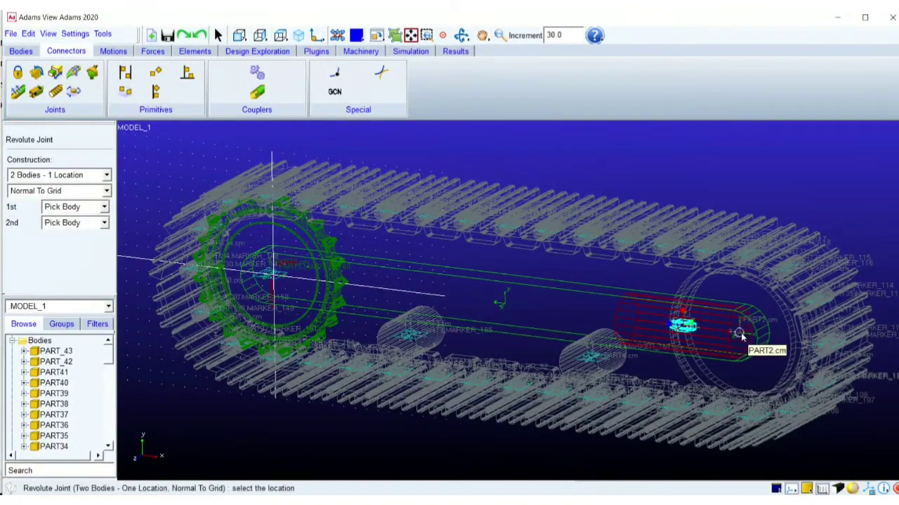
click(737, 334)
key(shift+f)
key(z)
drag(612, 188, 648, 178)
key(t)
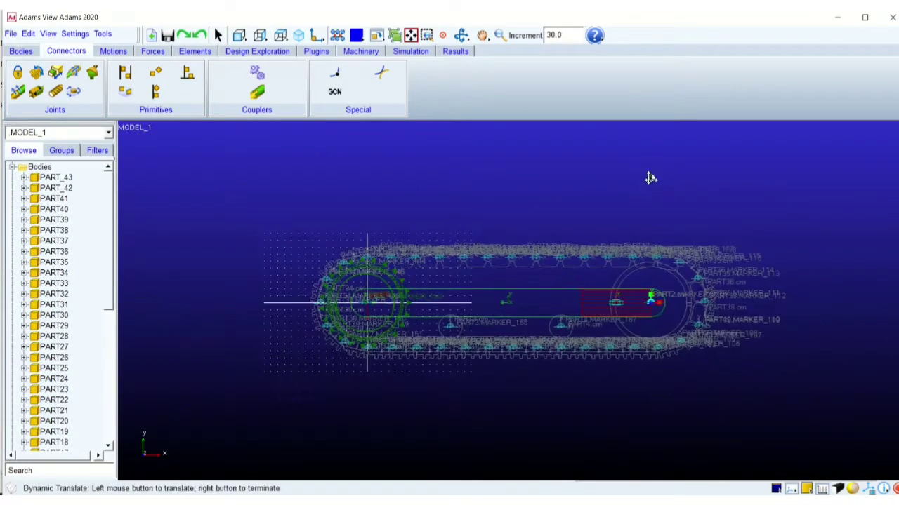
key(r)
drag(665, 247, 611, 301)
key(f)
In Notepad, finish the line with "...so with this the idler can move forward or backward", add "lets simulate ...", and return to Adams View
key(alt+Tab)
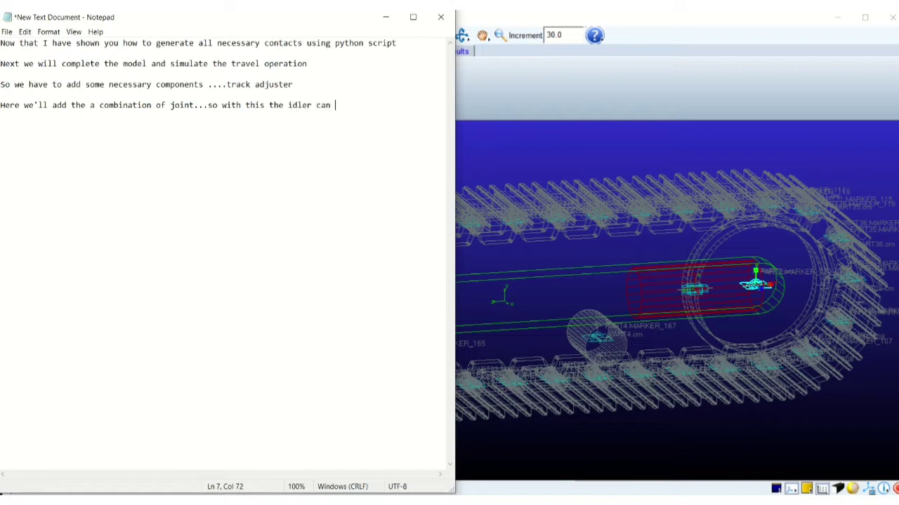
text(ckward)
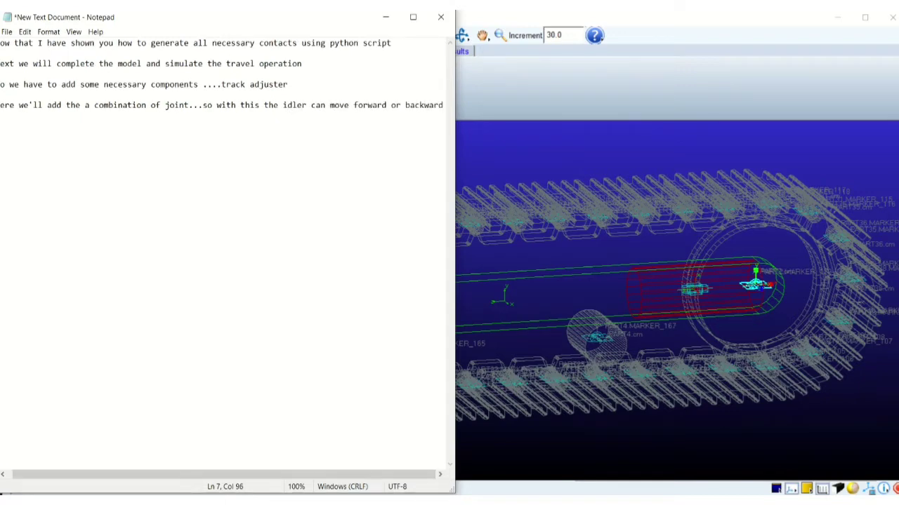
click(596, 88)
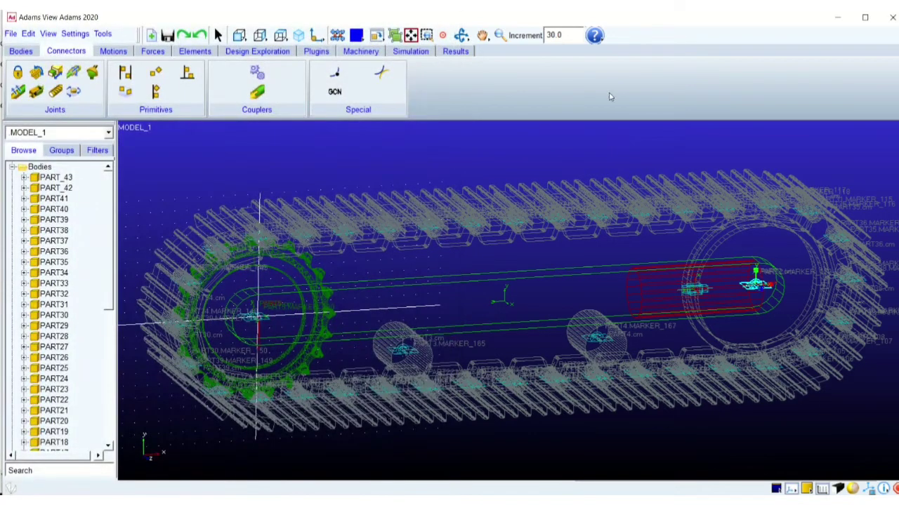
key(alt+Tab)
key(Return)
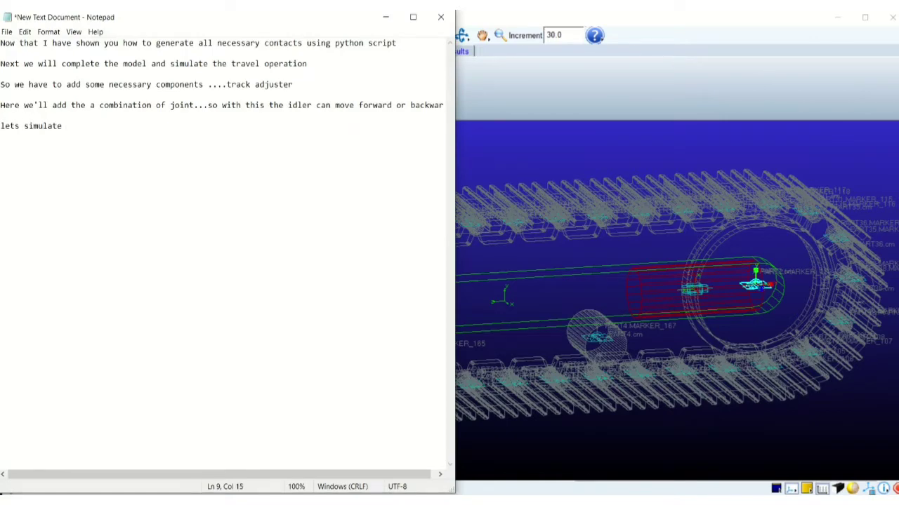
click(585, 104)
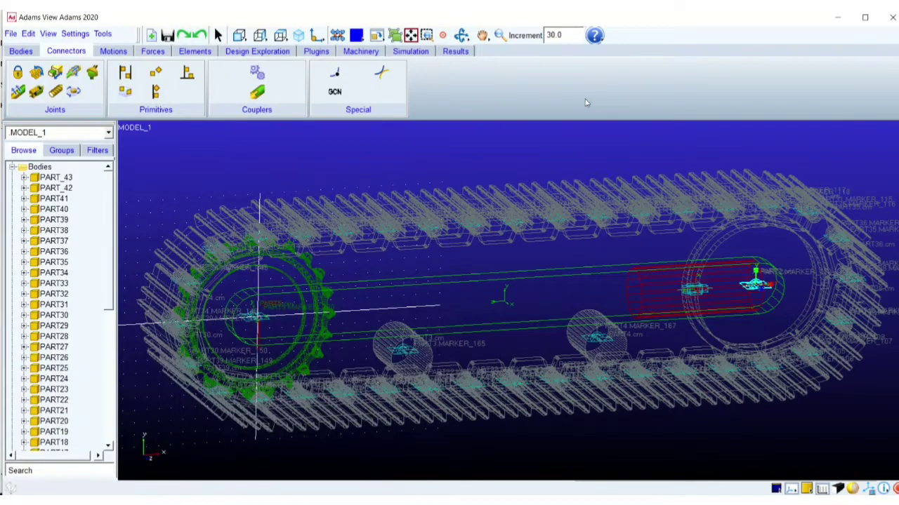
Check the forces in the model tree and add a Notepad line about needing to call the contacts script
drag(110, 267, 110, 419)
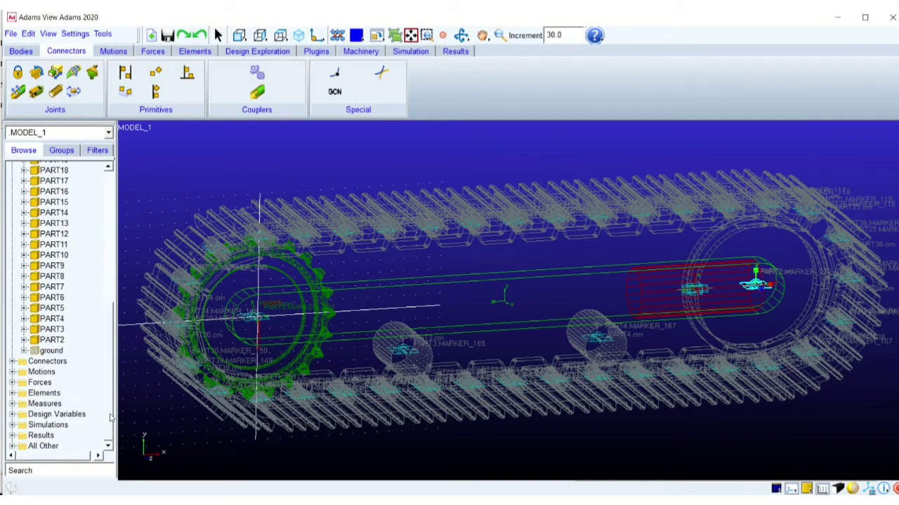
click(12, 383)
click(494, 497)
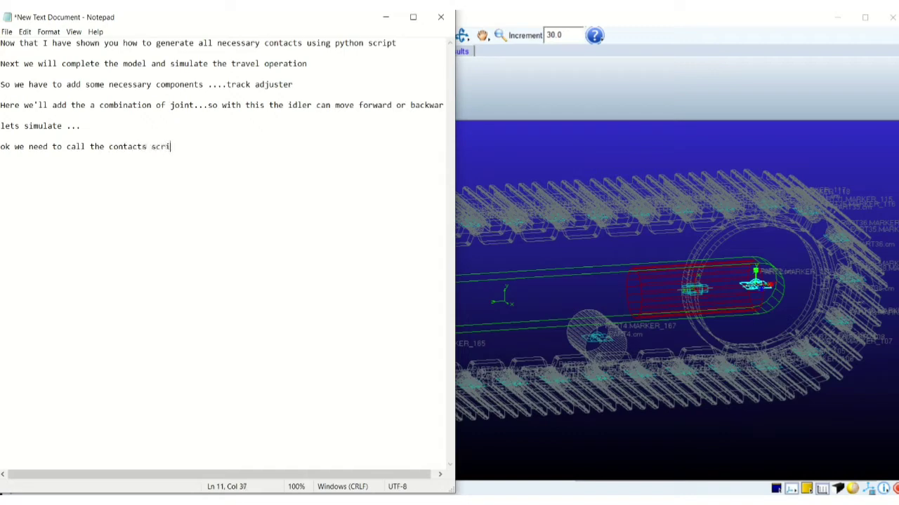
click(516, 83)
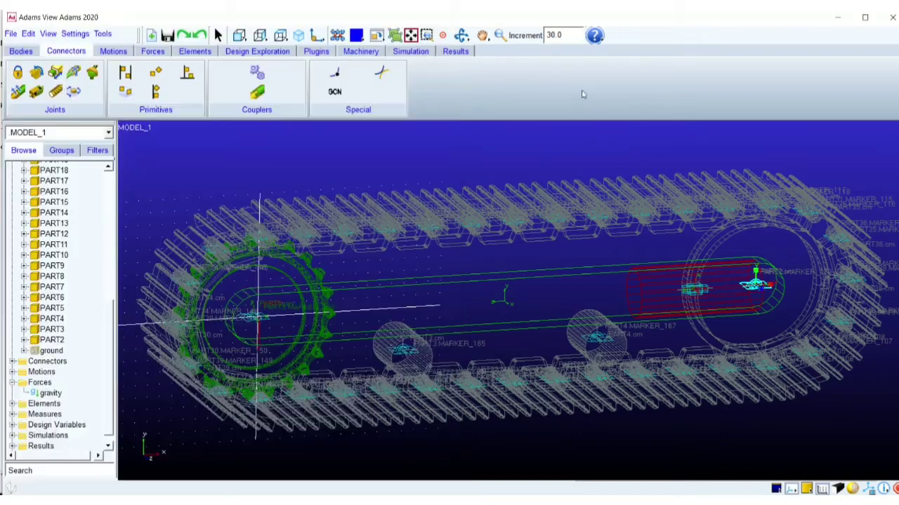
Import the contacts script into the model as an Adams View Python File (*.py)
click(11, 34)
click(24, 106)
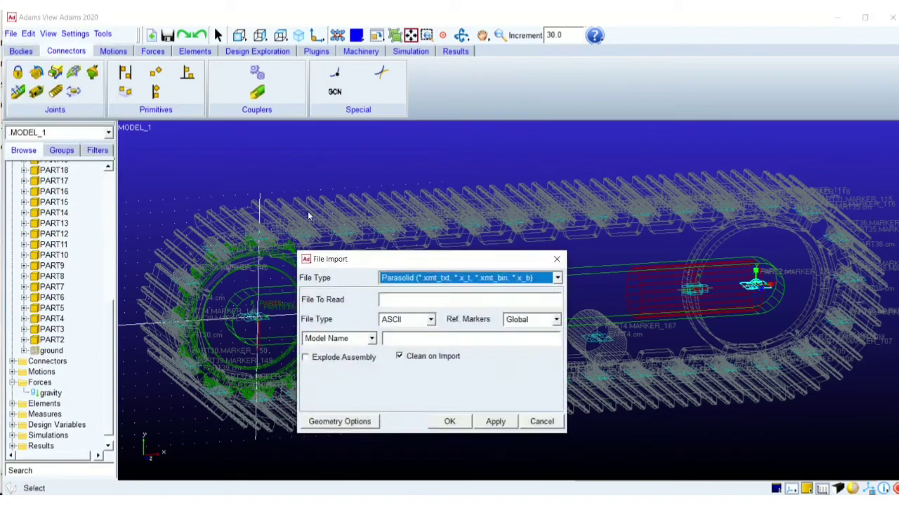
click(520, 280)
scroll(523, 318, up, 5)
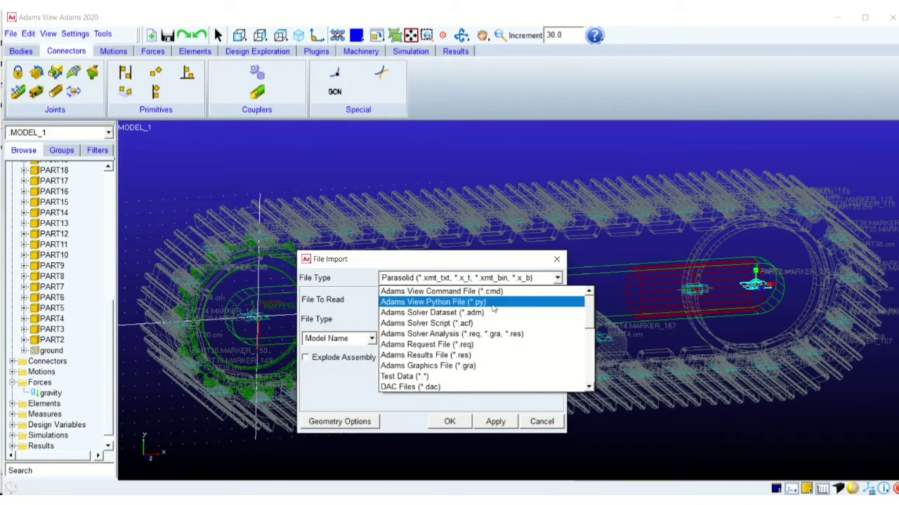
click(492, 306)
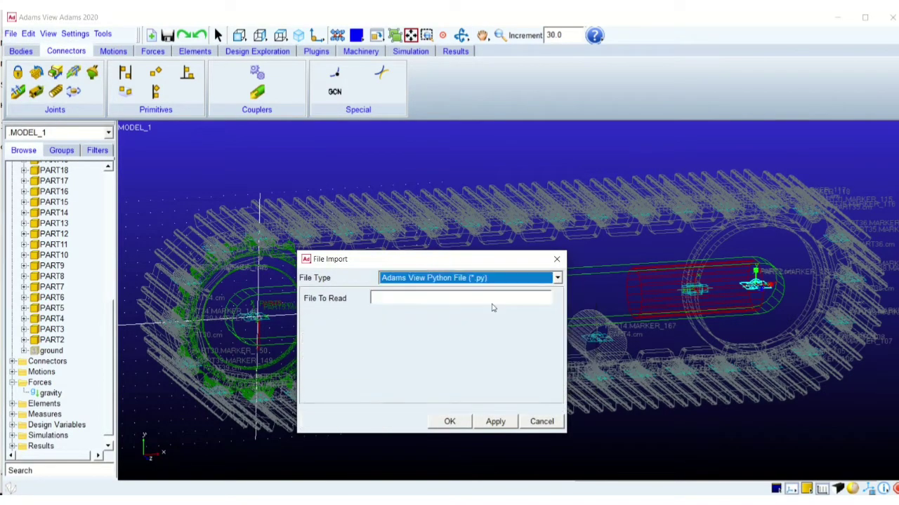
double_click(412, 296)
double_click(184, 149)
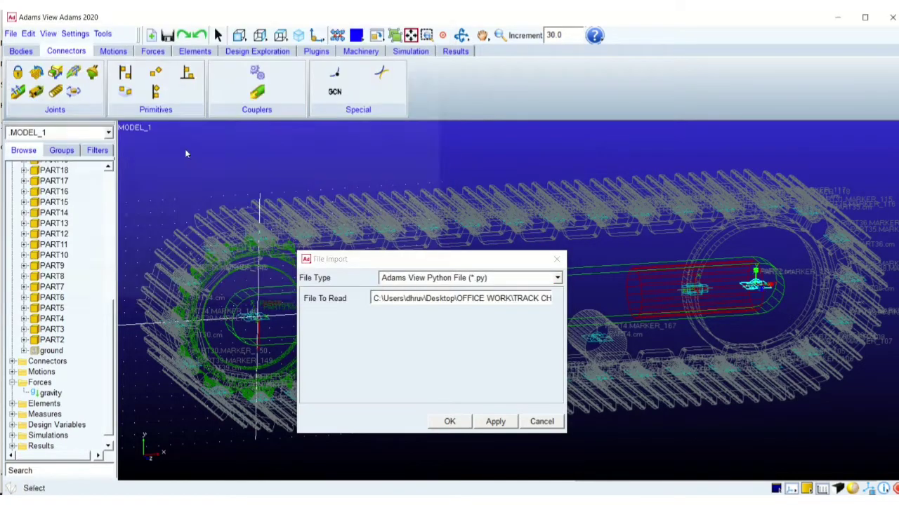
click(460, 421)
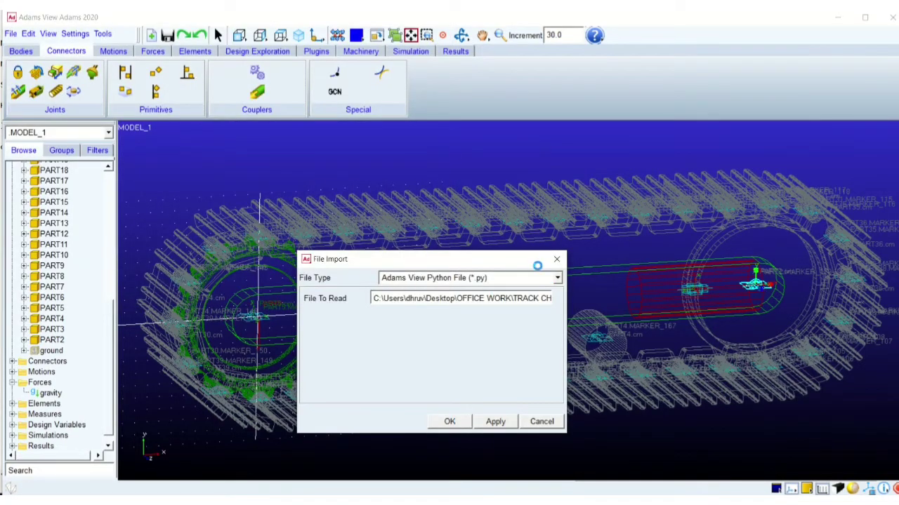
Widen the model tree and look through the generated roller, idler, sprocket and ground contacts among the forces
scroll(95, 375, down, 6)
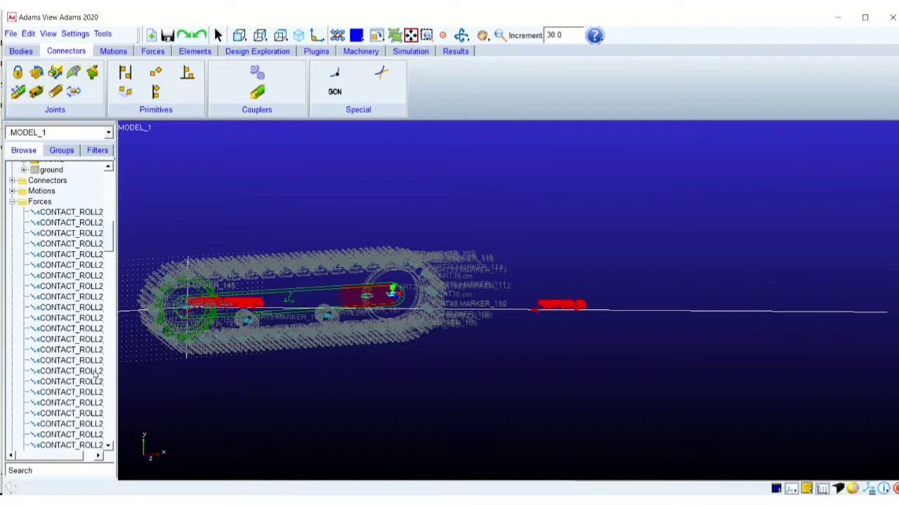
drag(116, 212, 144, 213)
click(103, 212)
click(103, 223)
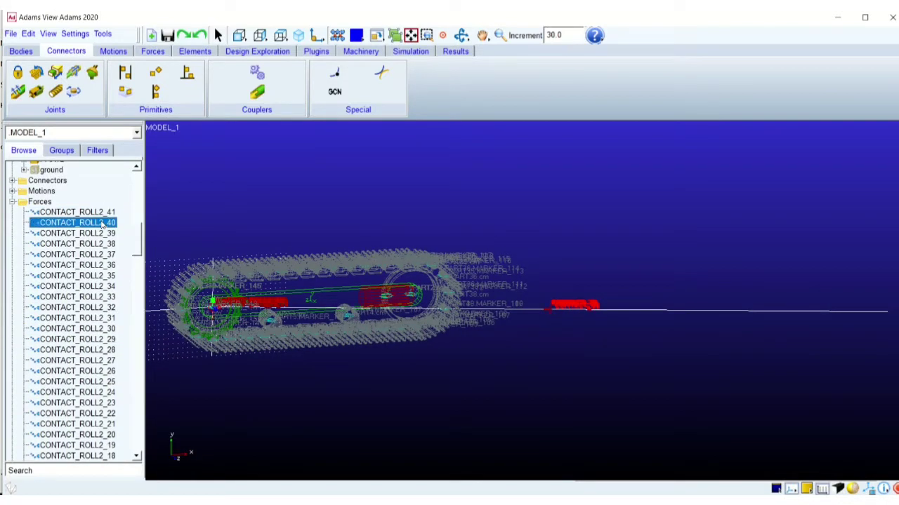
scroll(98, 301, down, 15)
scroll(97, 301, down, 20)
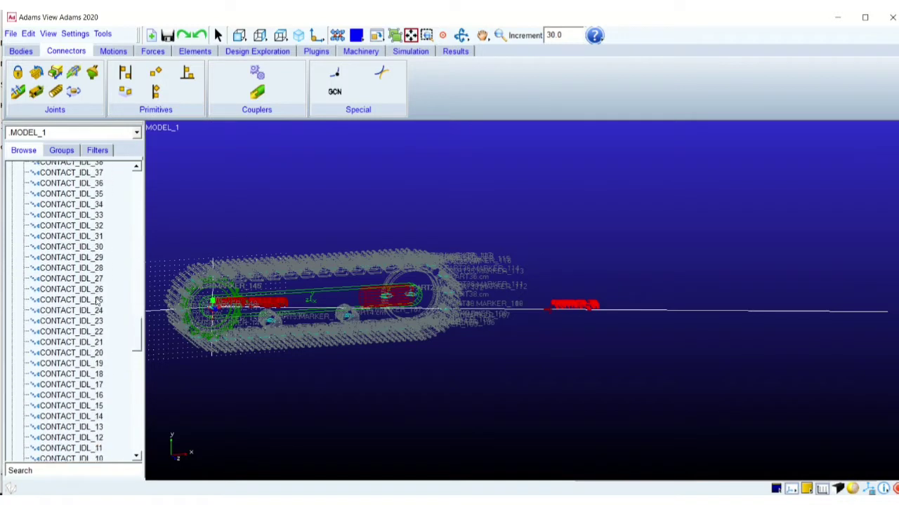
scroll(97, 300, down, 5)
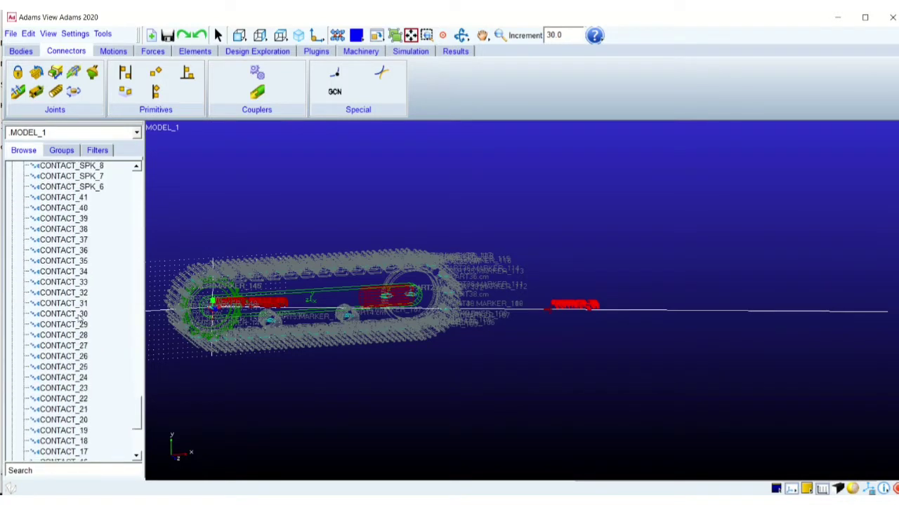
Check the settings of CONTACT_30, close its dialog and return to the start of the model tree
double_click(79, 316)
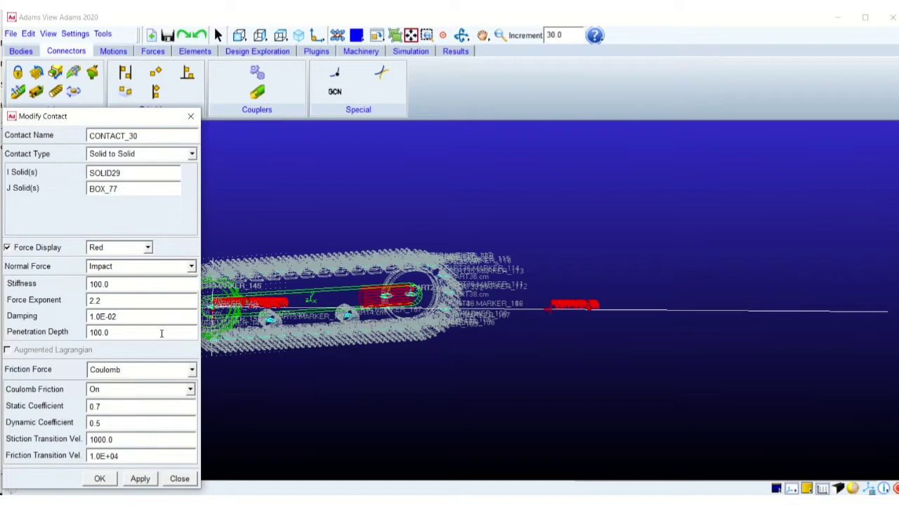
click(180, 480)
drag(141, 419, 144, 185)
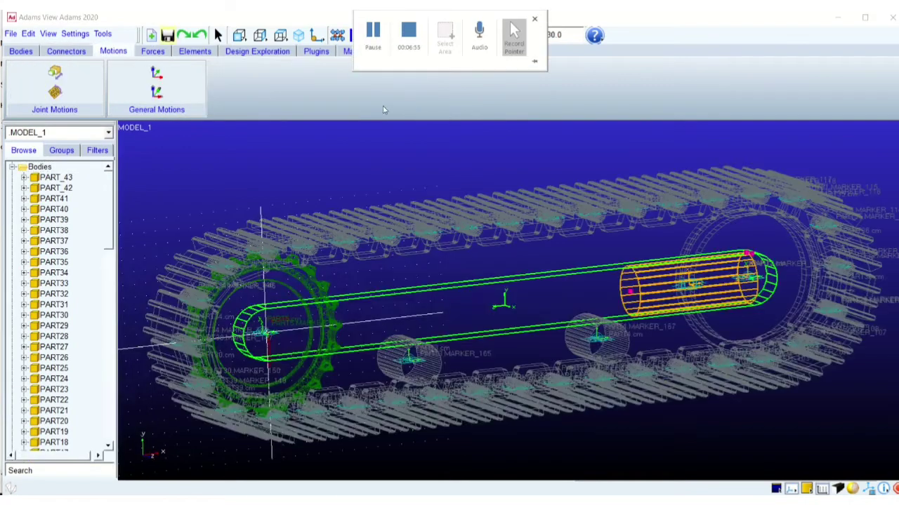
Create a constant two-body line-of-sight force with PART_43 as action body and PART_42 as reaction body at the adjuster cylinder
click(152, 51)
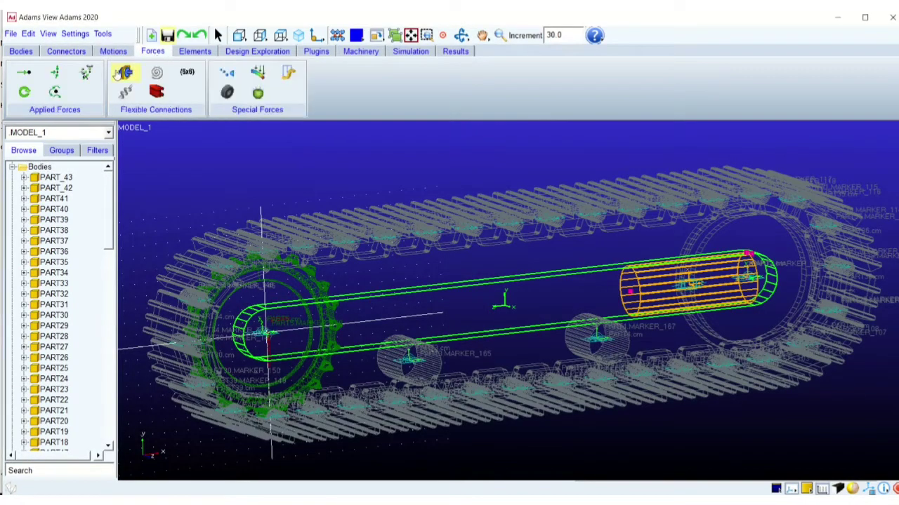
click(26, 74)
click(56, 176)
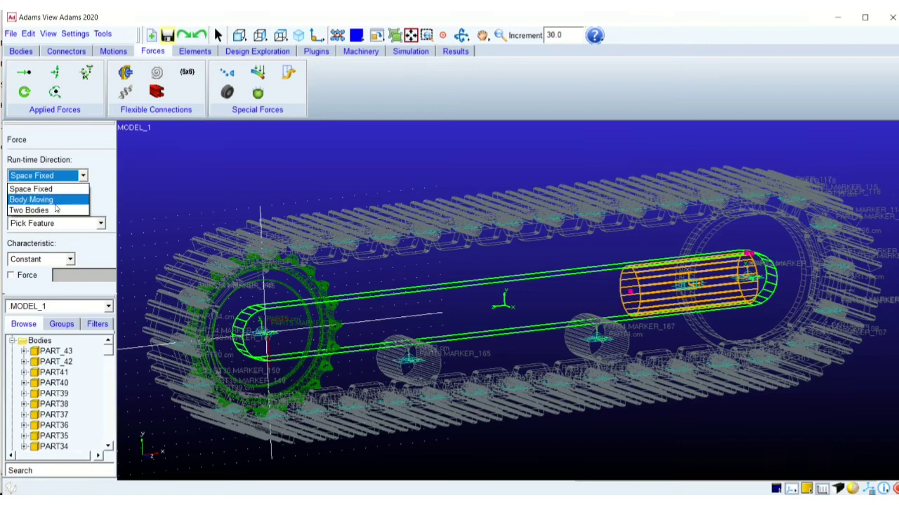
click(56, 210)
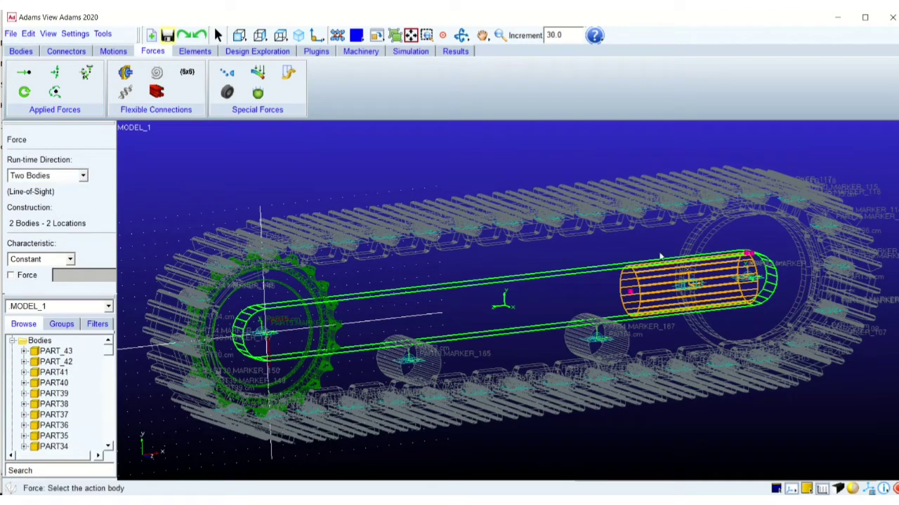
right_click(705, 282)
click(586, 237)
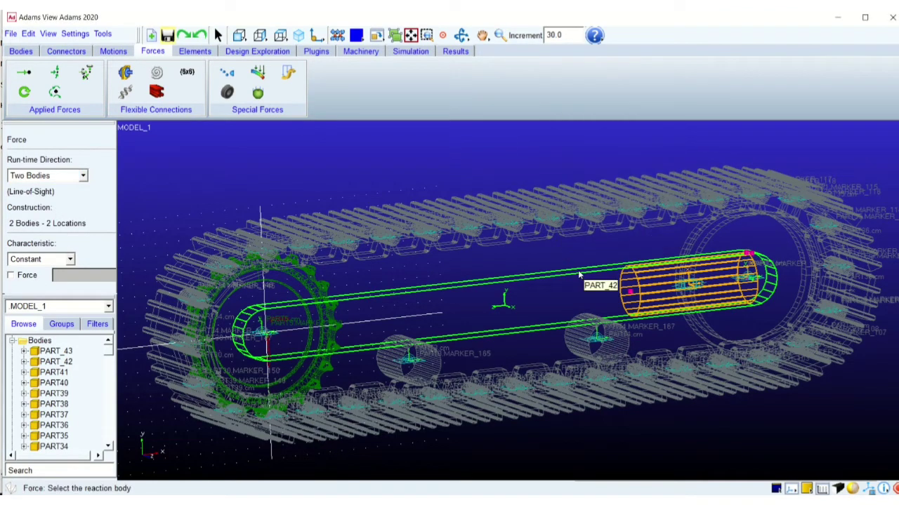
click(630, 292)
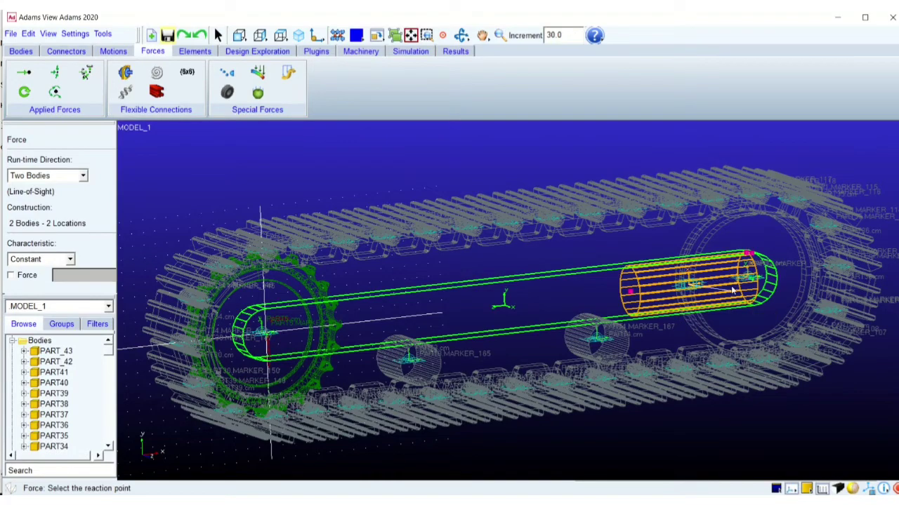
click(632, 295)
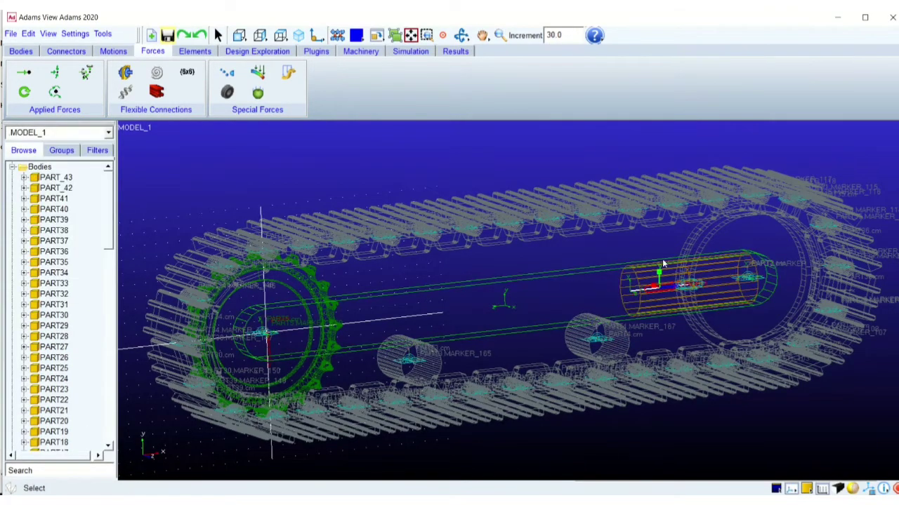
Set the function of SFORCE_1 to 20000 and confirm the force
key(w)
drag(617, 259, 705, 307)
key(z)
drag(560, 232, 548, 358)
click(12, 167)
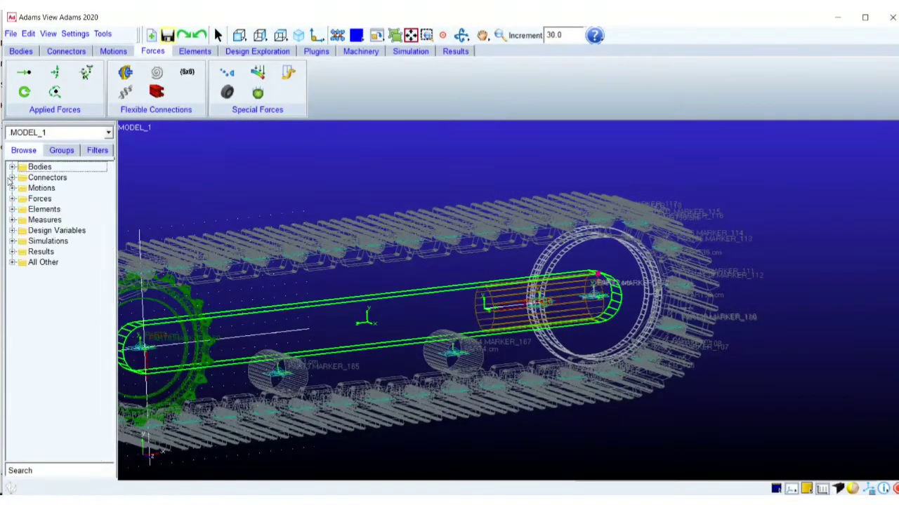
click(12, 198)
double_click(59, 210)
drag(209, 182, 158, 178)
text(20000)
click(274, 258)
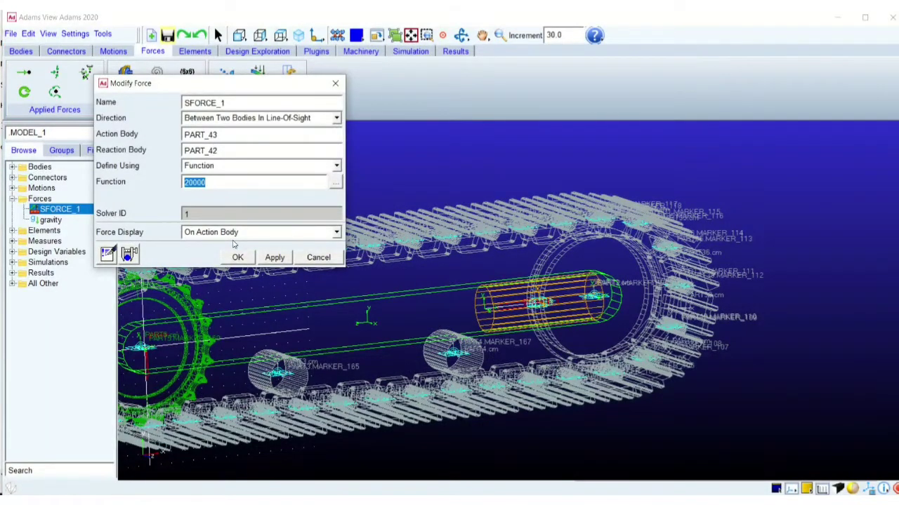
click(238, 257)
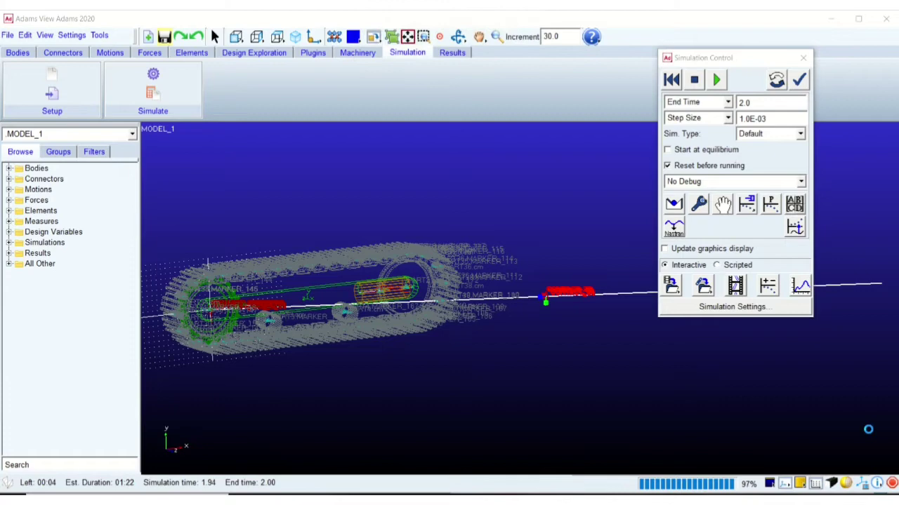
Play the last run's animation in front view with a frame increment of 5, rewind it and return to the simulation controls
click(735, 286)
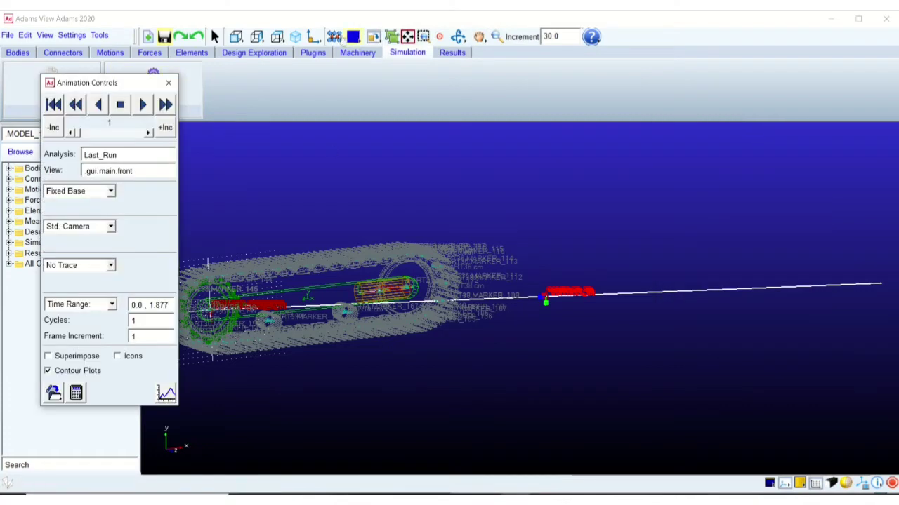
click(480, 36)
drag(365, 228, 517, 213)
click(236, 37)
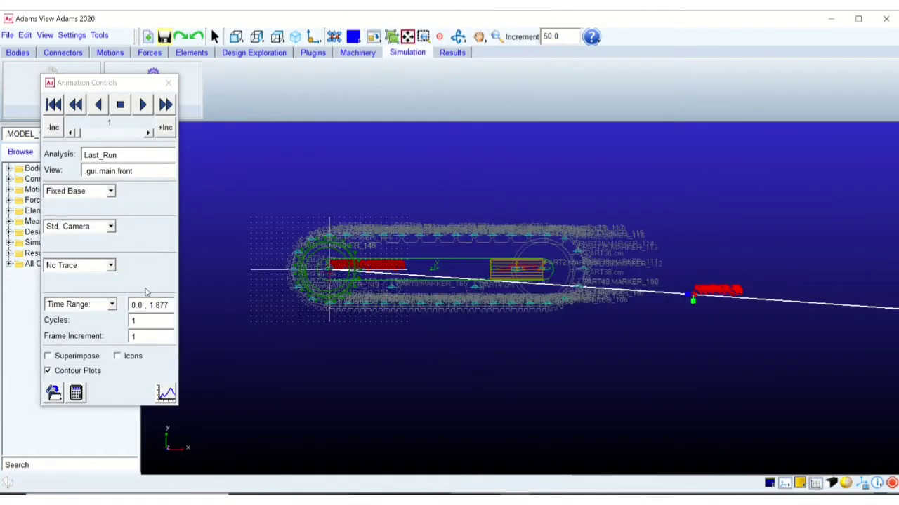
drag(144, 337, 121, 337)
text(5)
click(144, 105)
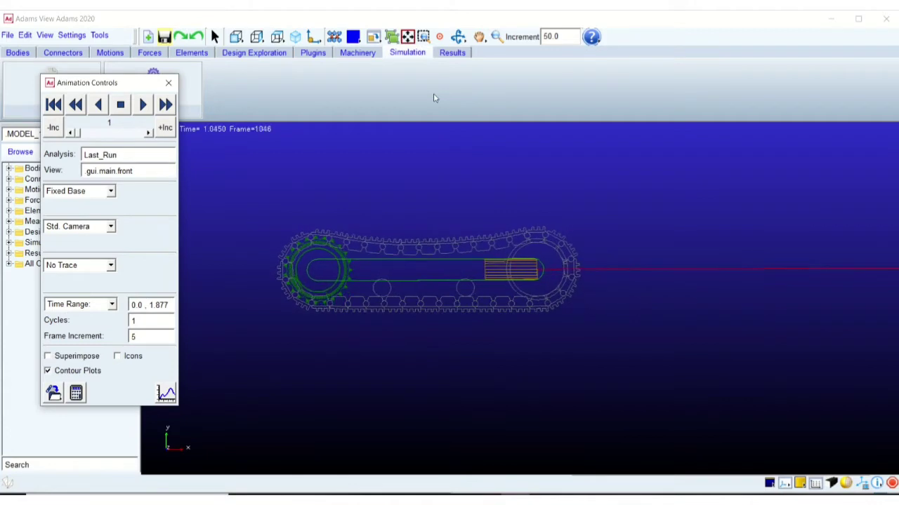
click(54, 106)
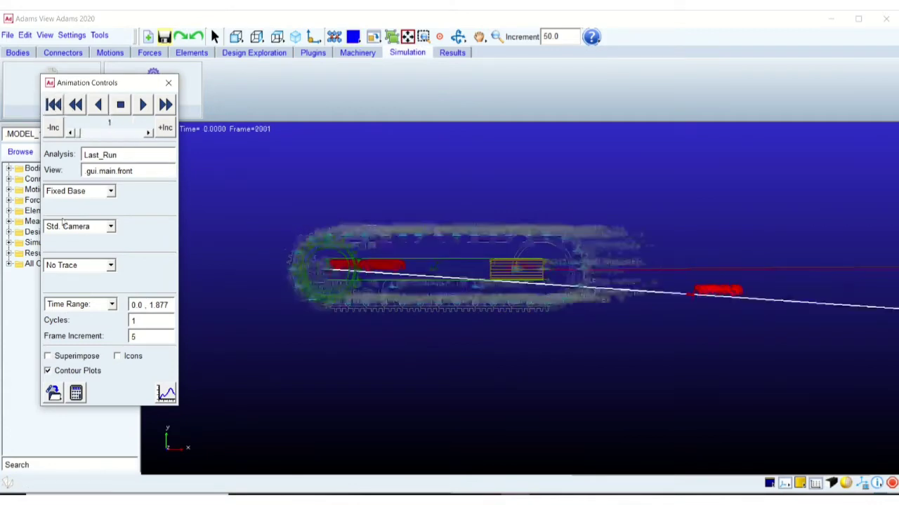
click(54, 393)
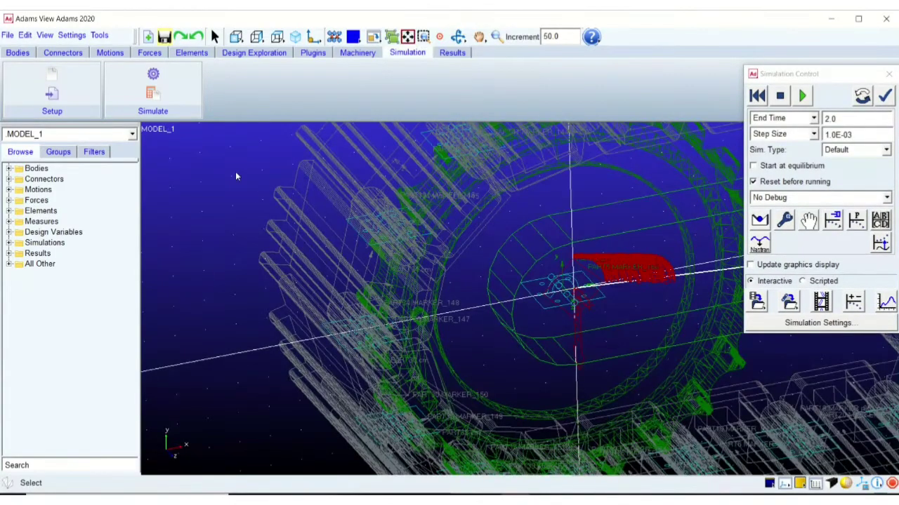
Add a rotational joint motion with a speed of 90 to the revolute joint JOINT_38 at the sprocket centre
click(64, 53)
click(110, 52)
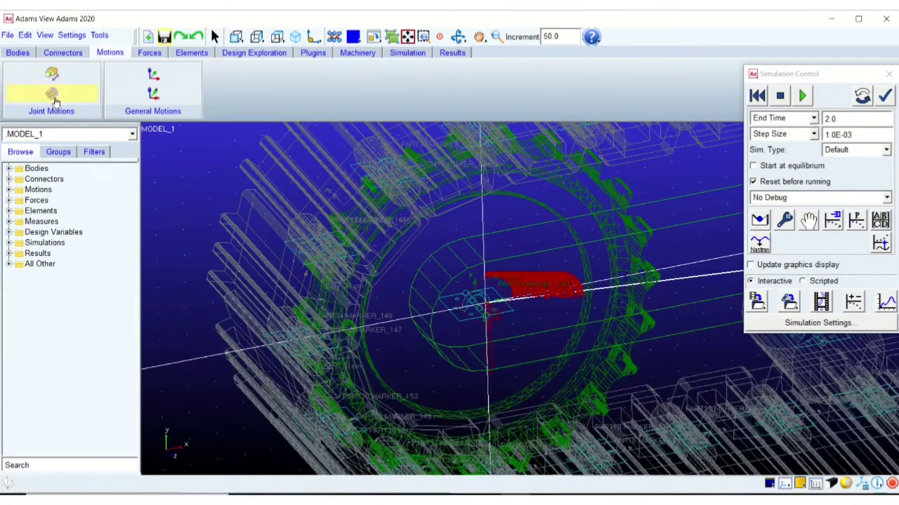
click(51, 92)
right_click(455, 292)
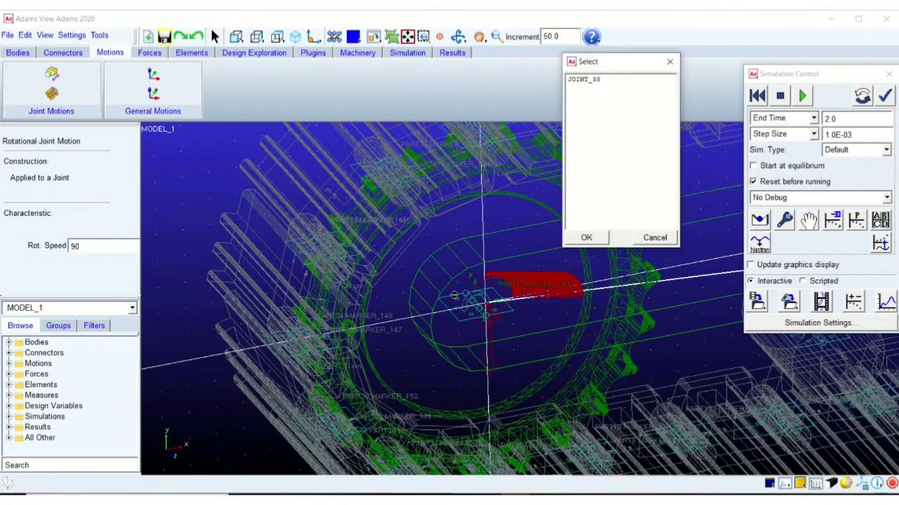
click(595, 81)
click(586, 237)
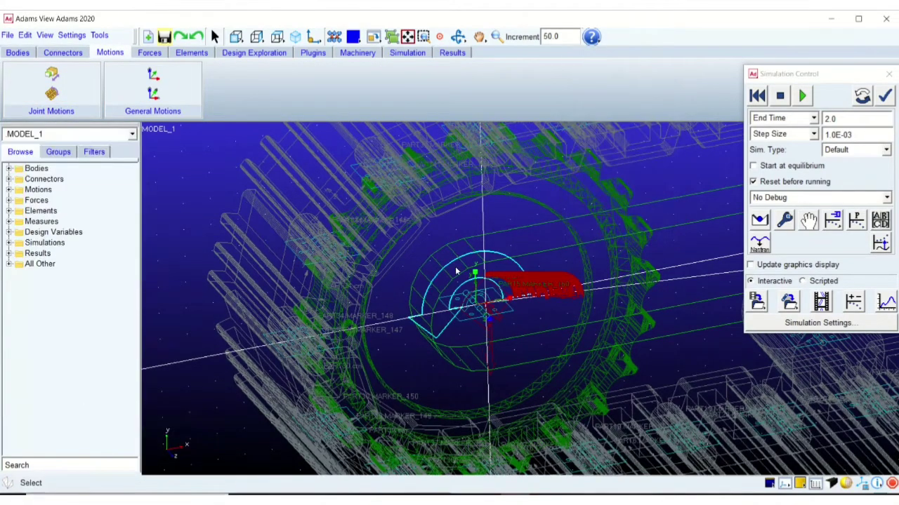
Open the function builder for MOTION_1 and clear its default function
click(9, 190)
double_click(56, 200)
drag(628, 267, 727, 59)
click(760, 169)
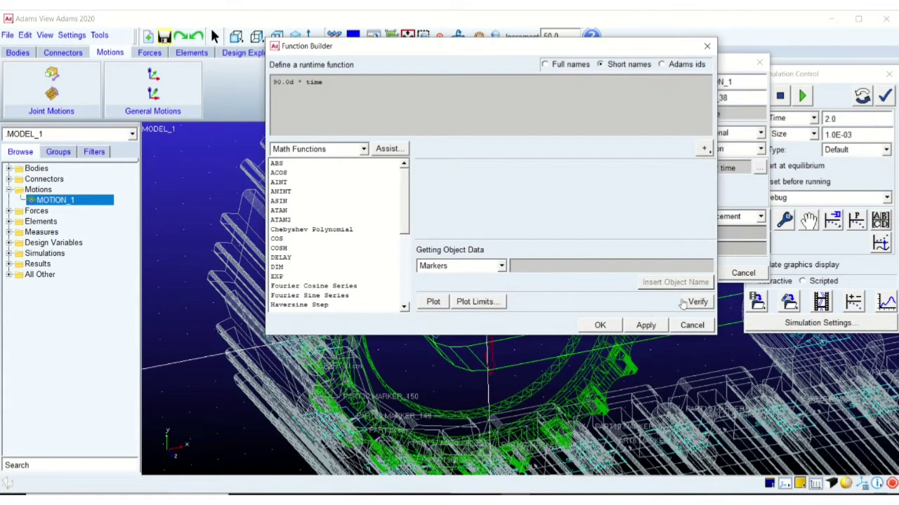
drag(323, 82, 269, 68)
key(BackSpace)
Choose the Step math function for the motion and open its assistant
scroll(349, 243, down, 6)
double_click(282, 271)
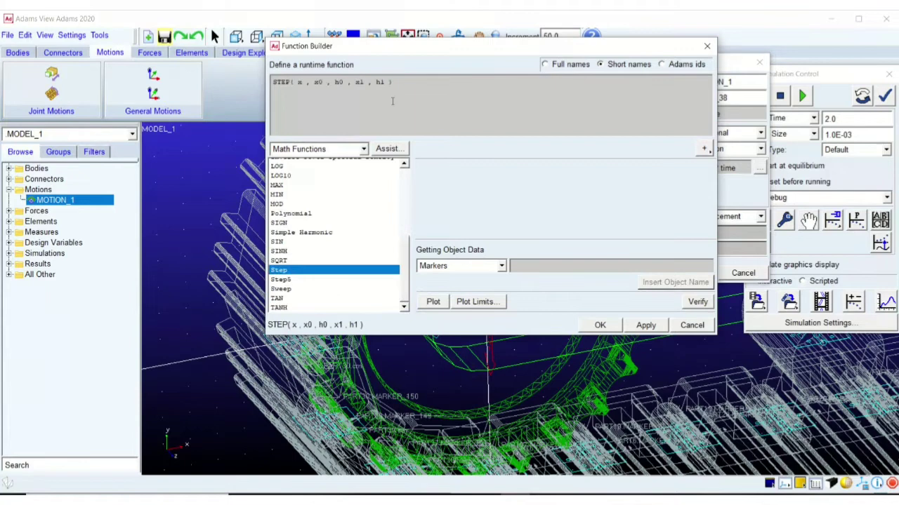
drag(395, 83, 269, 73)
key(BackSpace)
double_click(294, 271)
click(387, 148)
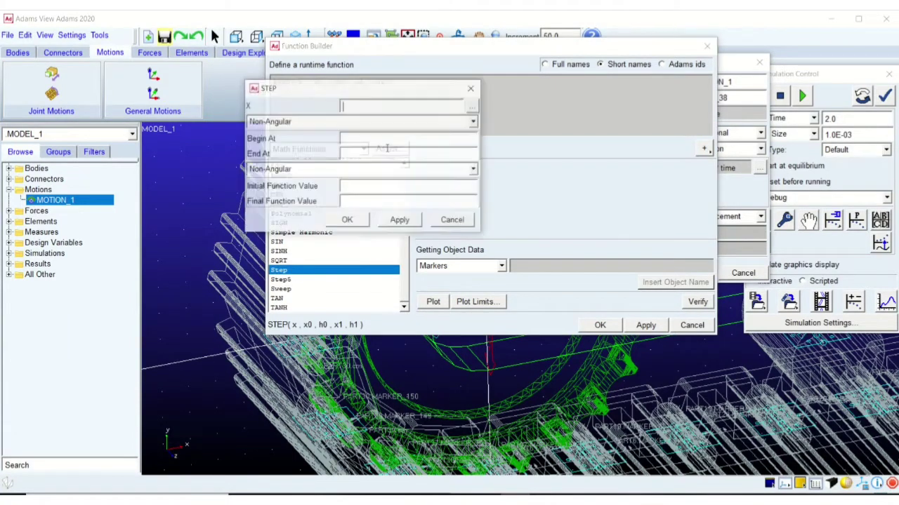
Define the STEP function over time from 1 to 1.3 with angular values from 0 to 90
click(372, 104)
text(time)
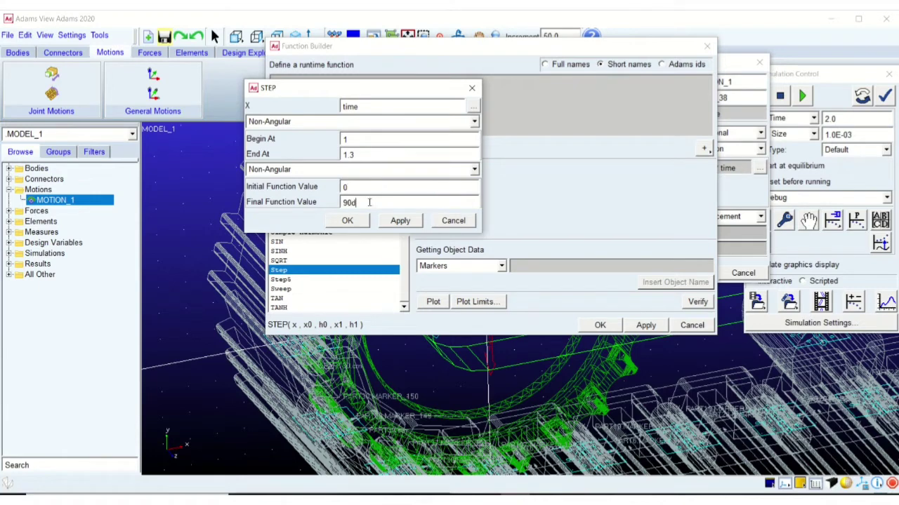
click(369, 172)
click(338, 193)
click(360, 224)
click(565, 211)
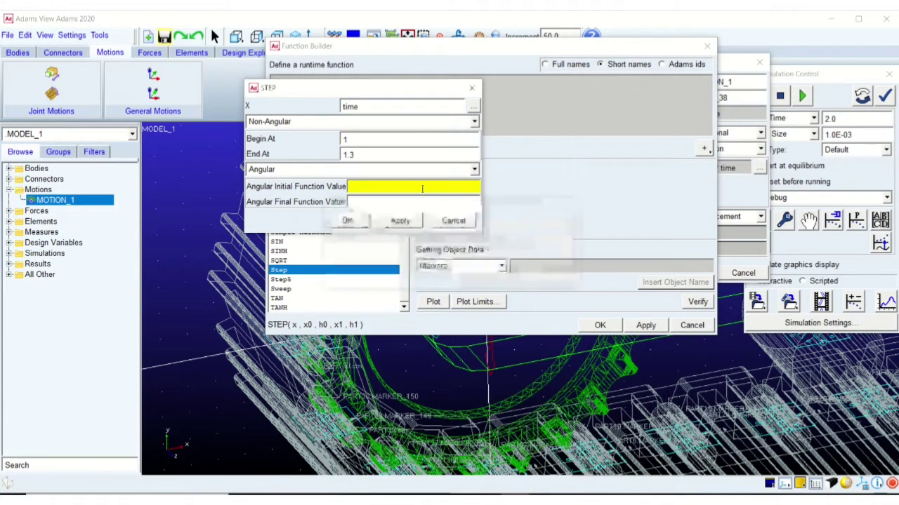
text(0)
key(Tab)
text(90)
click(347, 220)
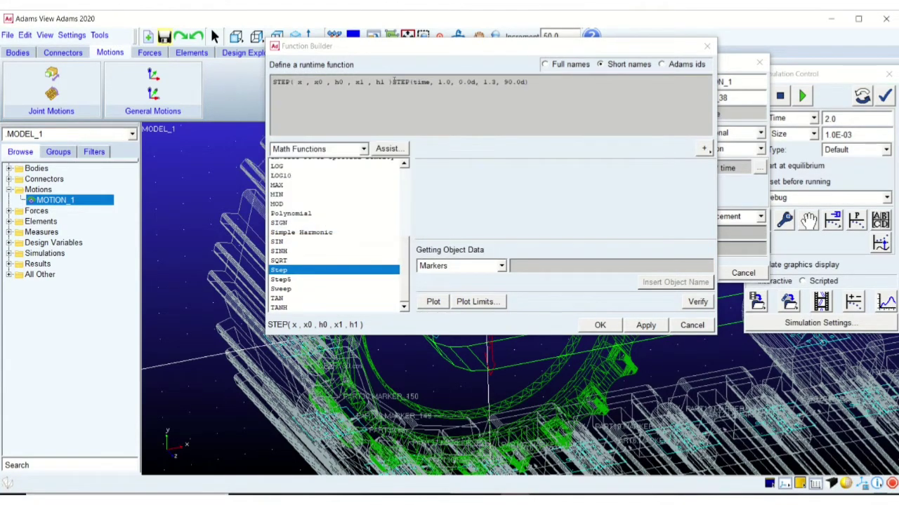
Remove the placeholder STEP expression, set MOTION_1's type to Velocity and confirm the motion
drag(394, 82, 272, 82)
key(BackSpace)
click(600, 325)
click(760, 216)
click(723, 237)
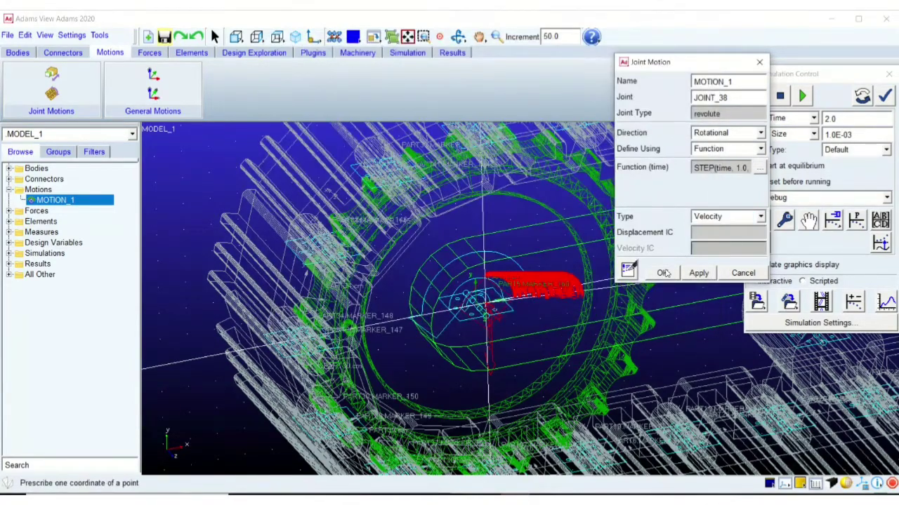
click(666, 273)
key(z)
key(f)
Save the model database under a new file name
click(8, 36)
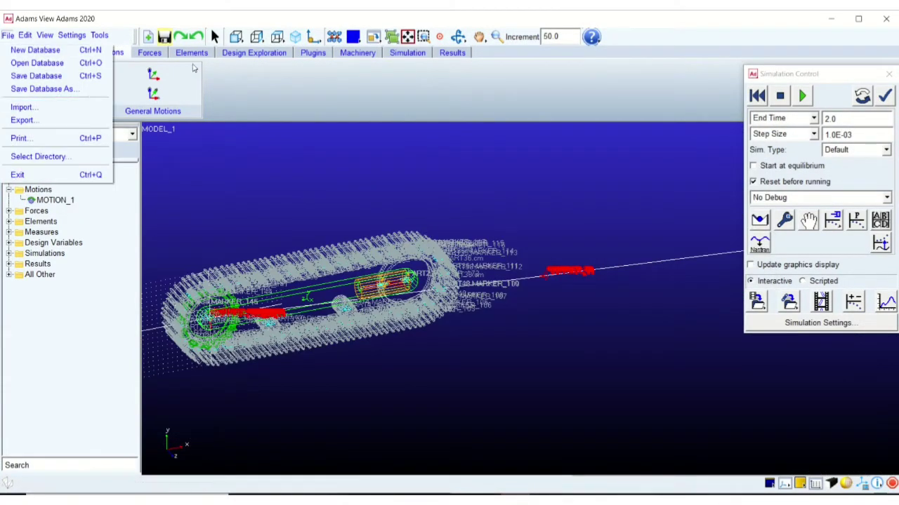
click(42, 88)
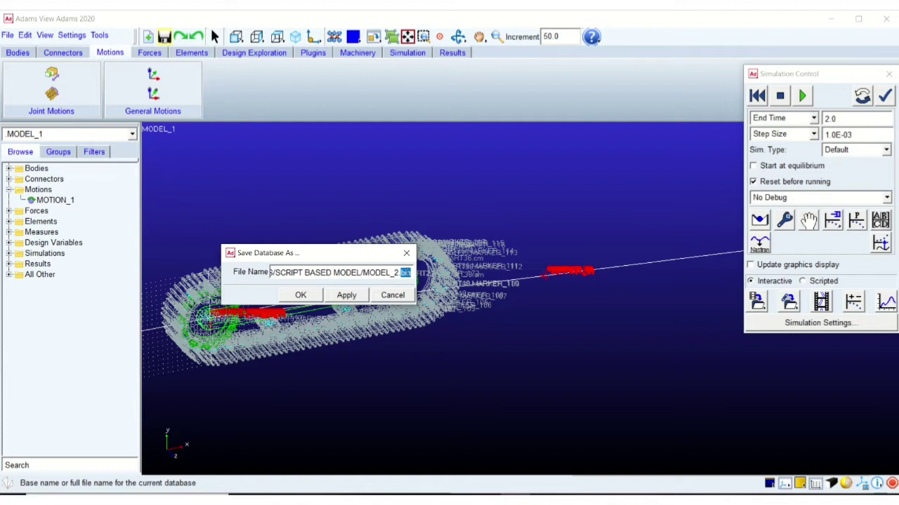
key(Return)
Set the simulation end time to 5 and run the simulation
key(z)
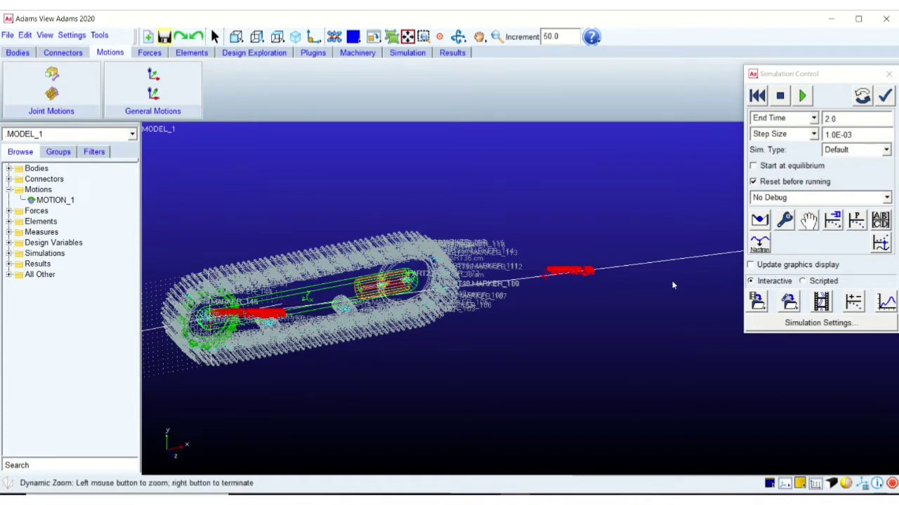
drag(837, 119, 819, 119)
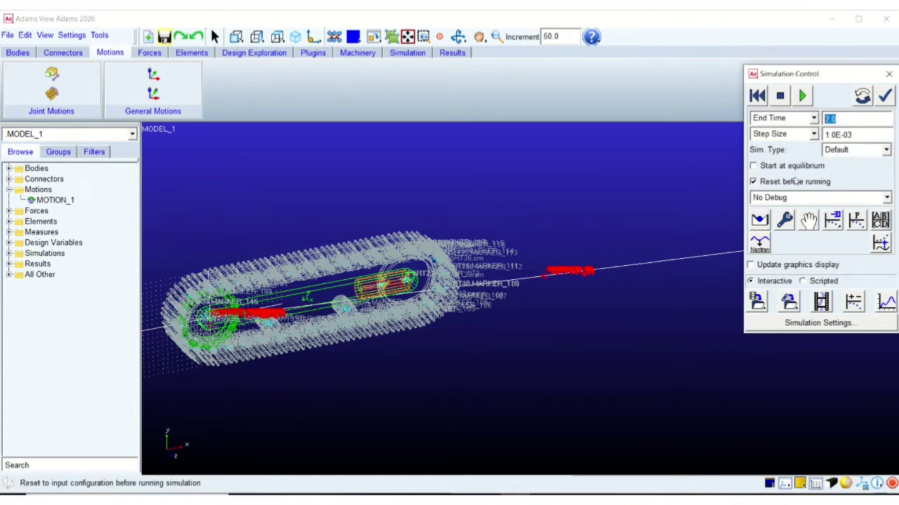
text(5)
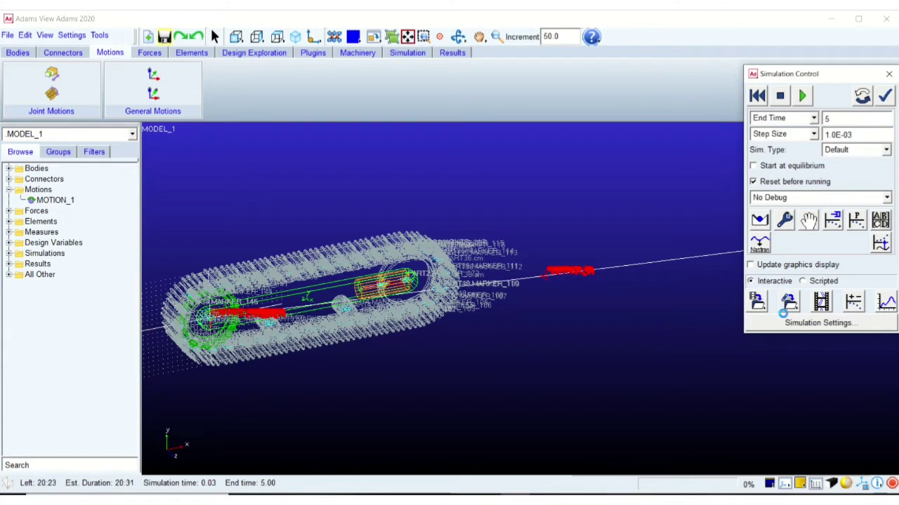
Reopen MOTION_1's STEP function, accept it together with the joint motion and rerun the simulation
double_click(47, 200)
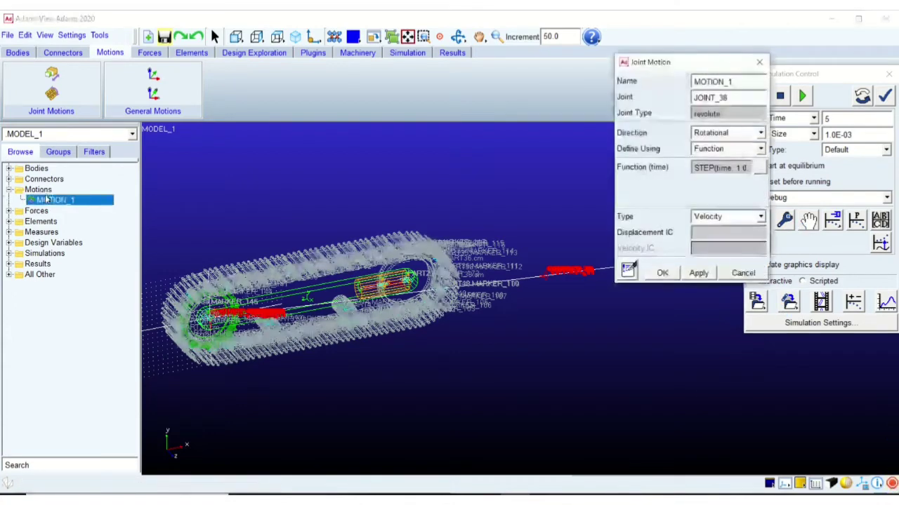
click(759, 170)
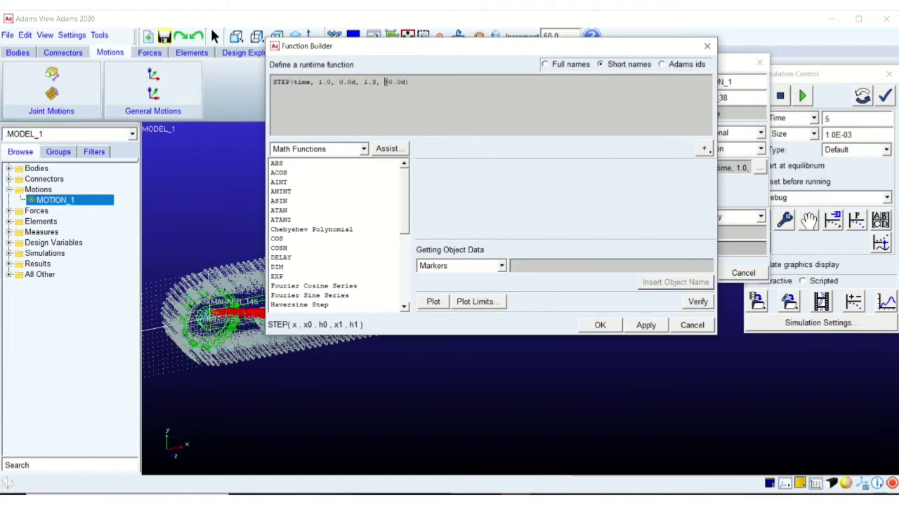
click(599, 325)
click(662, 269)
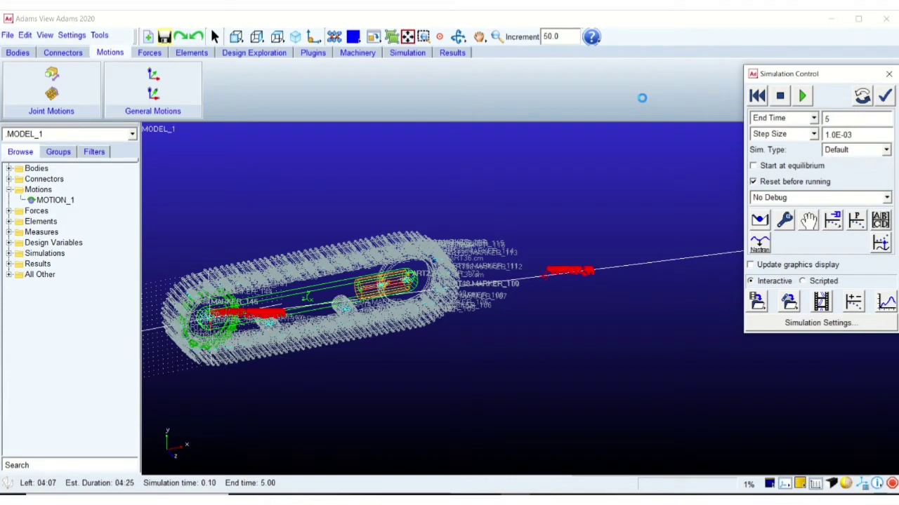
Save the database over FULL_MODEL1.bin without creating a backup copy
click(163, 37)
click(430, 271)
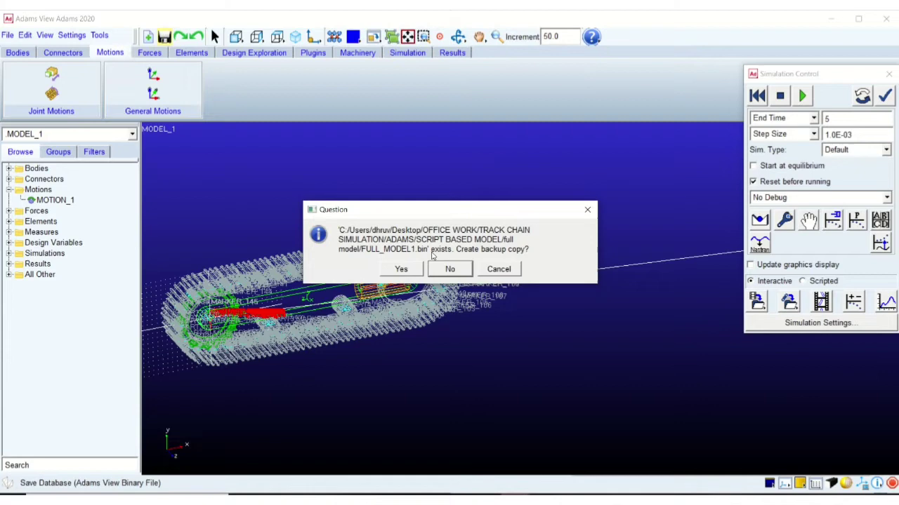
click(451, 269)
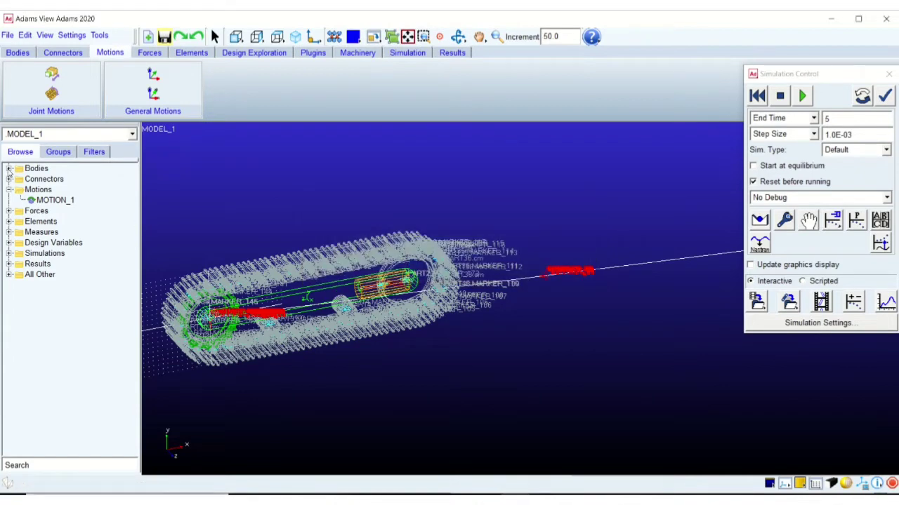
Show the ground body in the model view and switch to the front view of the track
click(9, 169)
scroll(51, 323, down, 10)
click(48, 344)
right_click(48, 345)
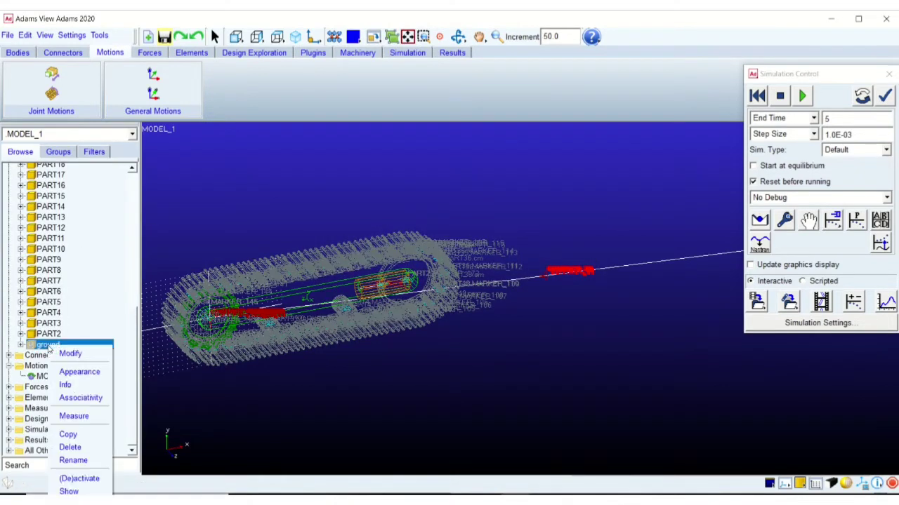
click(85, 493)
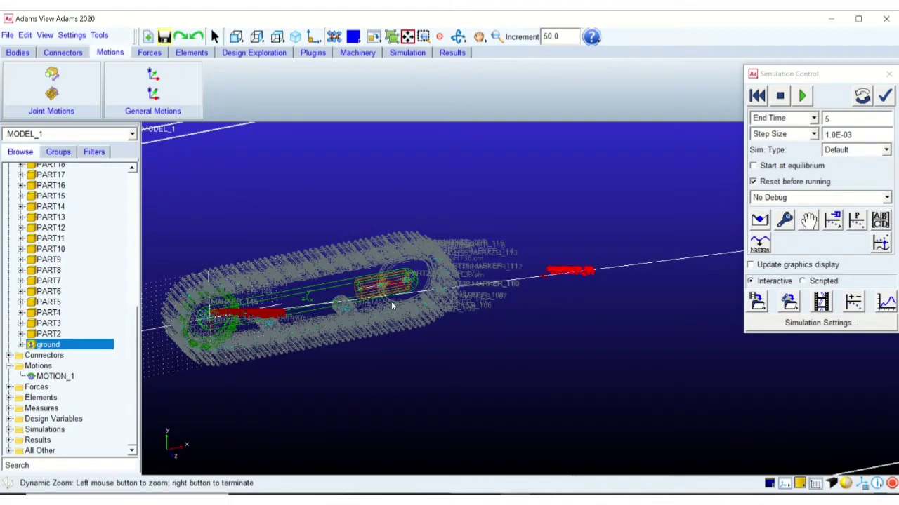
key(shift+f)
drag(490, 245, 497, 259)
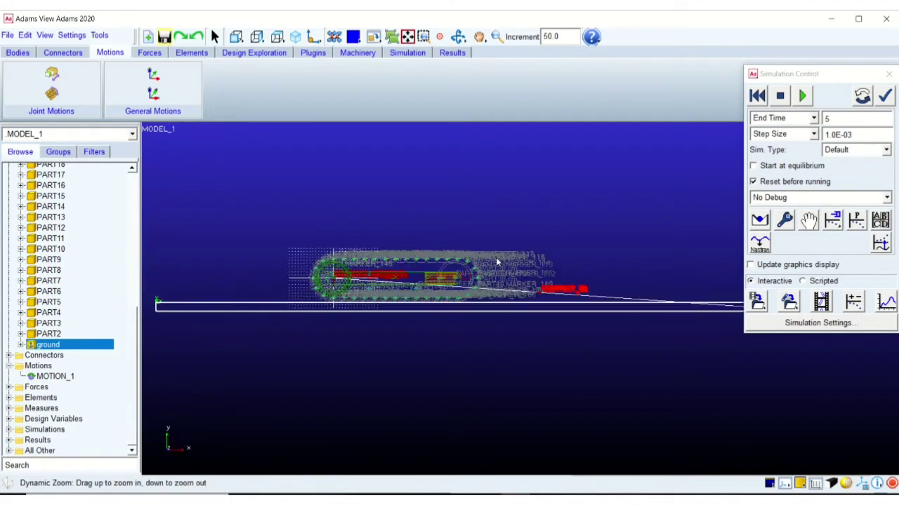
Play the Last_Run animation forward and watch a close-up of the track travelling over the ground
click(821, 302)
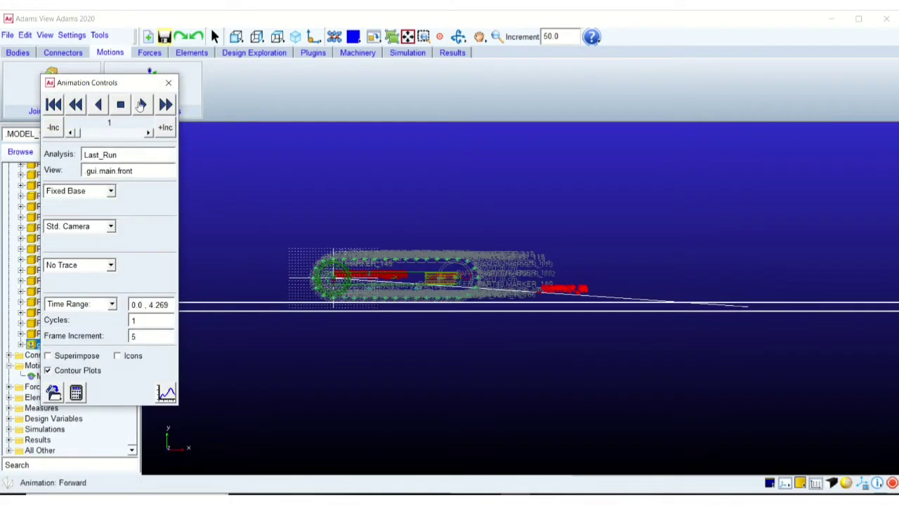
click(143, 104)
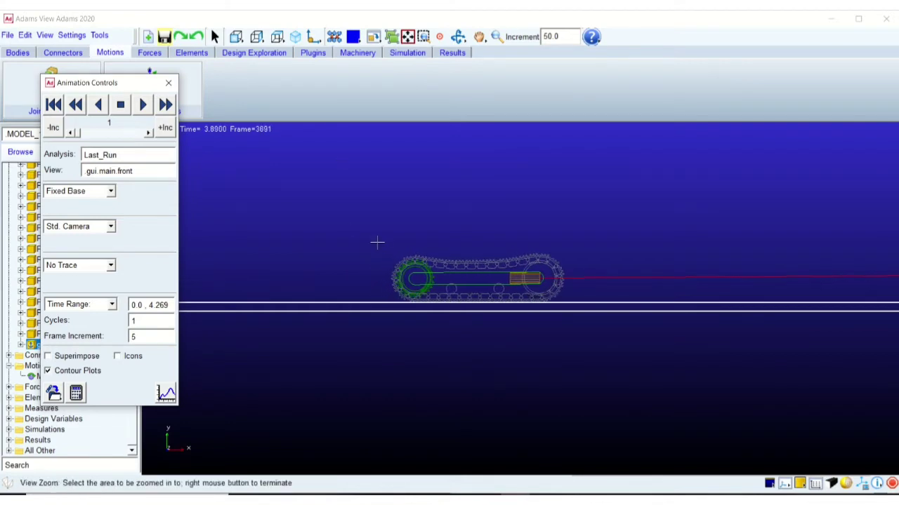
drag(384, 245, 639, 322)
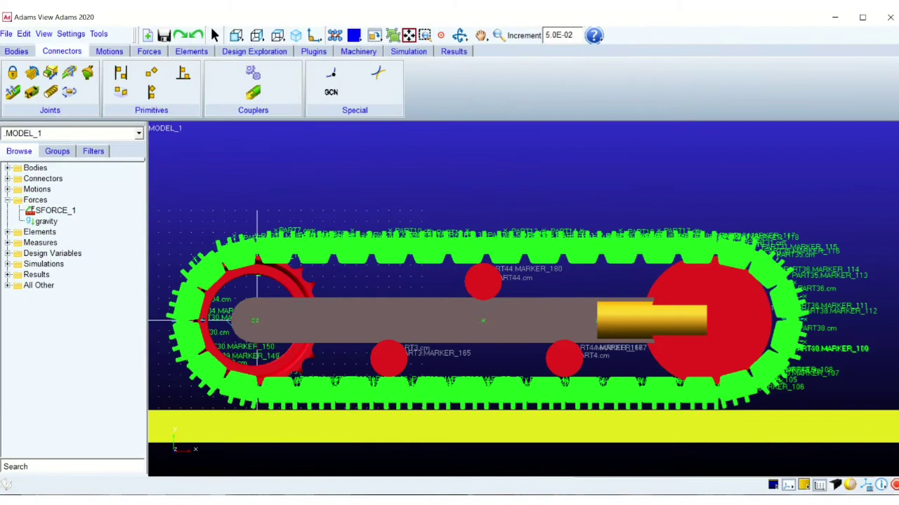
Open the command window and arrange it side by side with the main modelling window, showing the start of its text lines
click(485, 501)
click(531, 472)
drag(518, 191, 521, 31)
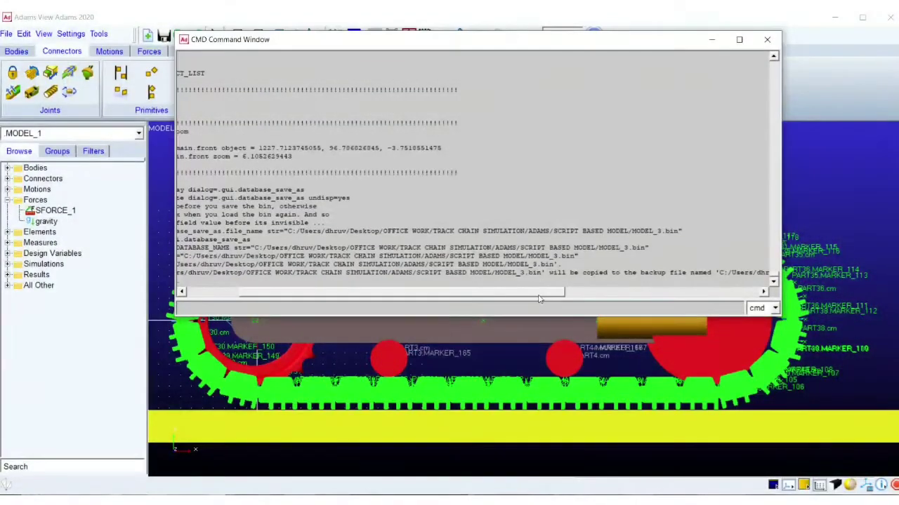
drag(535, 317, 537, 394)
drag(414, 48, 674, 43)
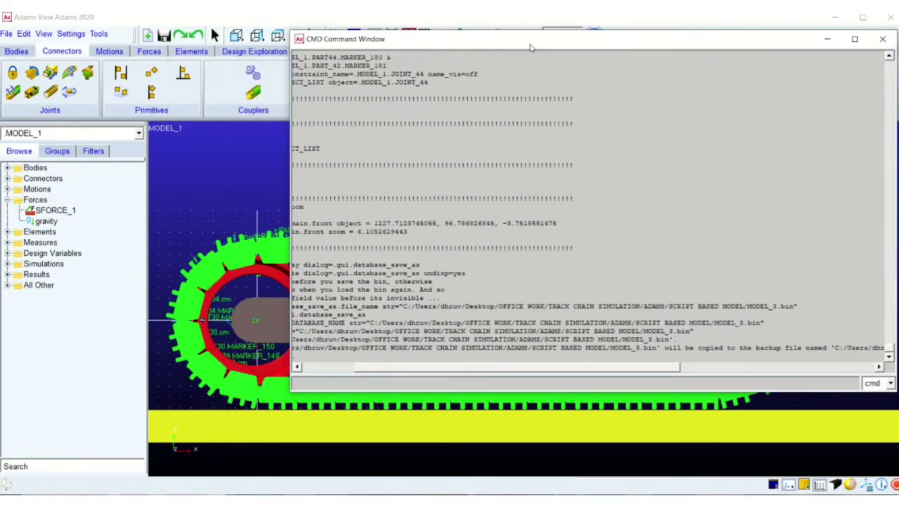
click(333, 23)
drag(314, 23, 1, 63)
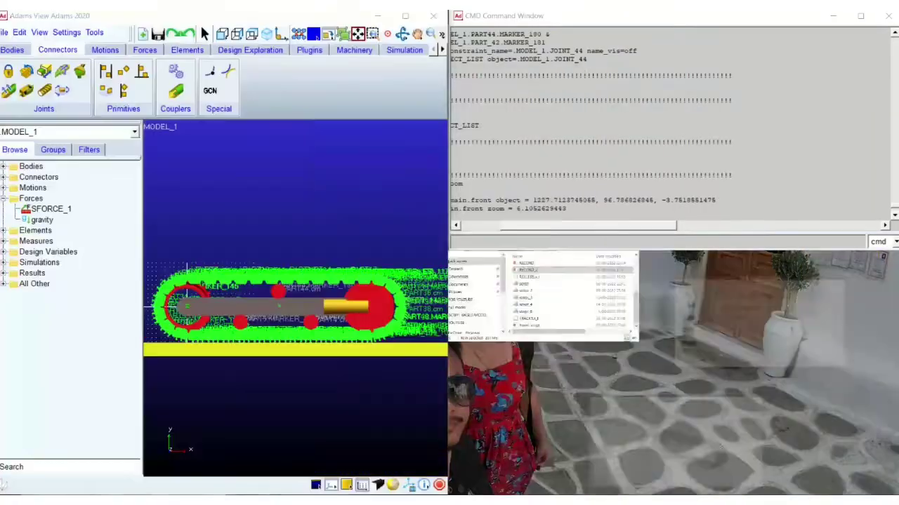
drag(605, 14, 898, 21)
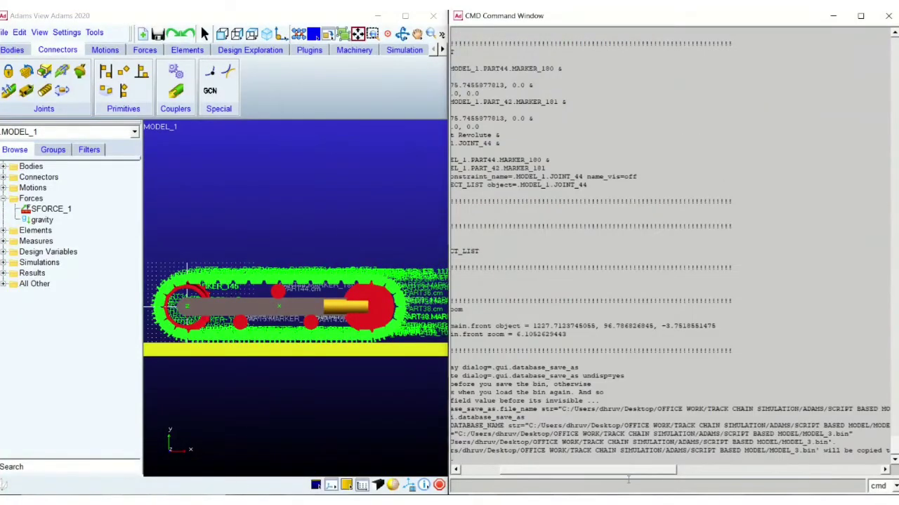
drag(634, 470, 542, 481)
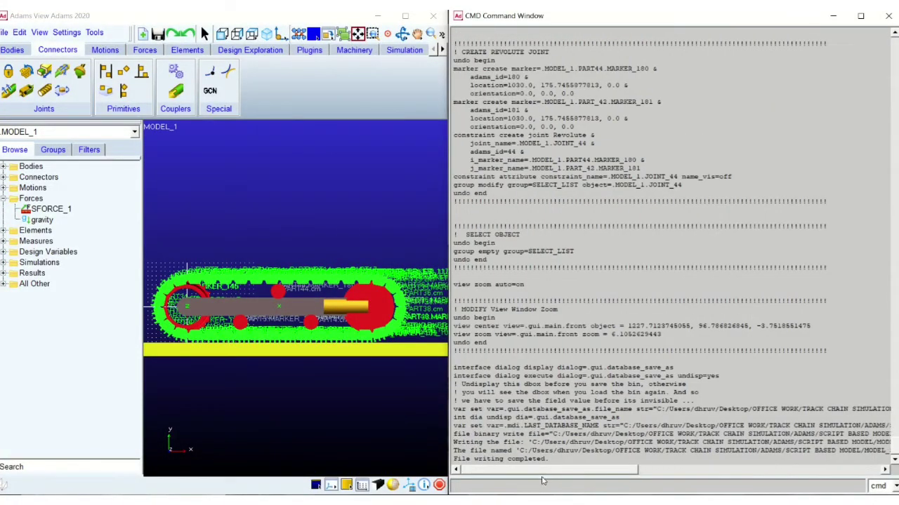
Import the Adams View Python file script_5 from the SCRIPT BASED MODEL folder with the Forces group in view
click(6, 33)
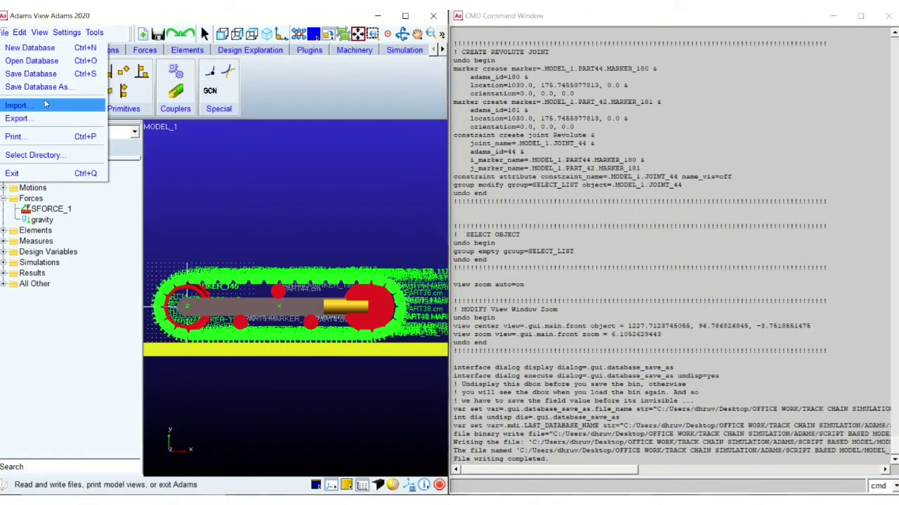
click(45, 105)
triple_click(465, 299)
key(BackSpace)
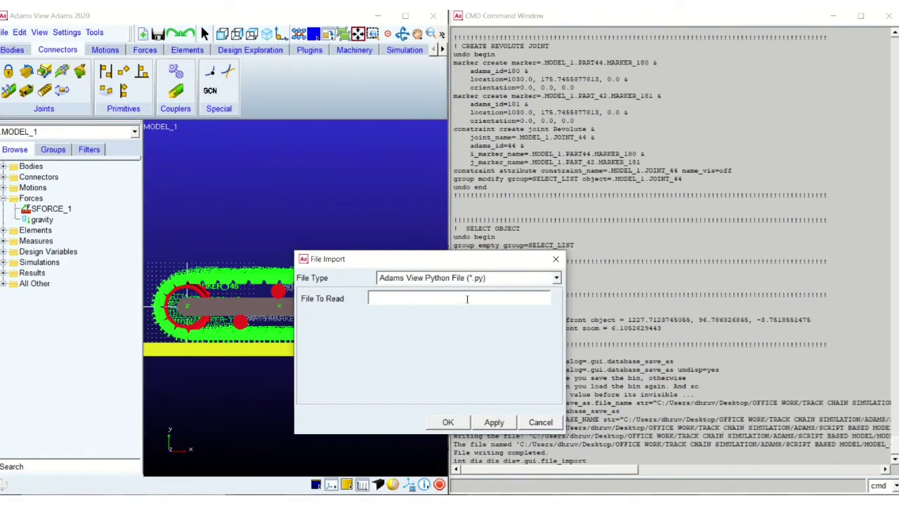
double_click(465, 299)
click(157, 55)
double_click(192, 184)
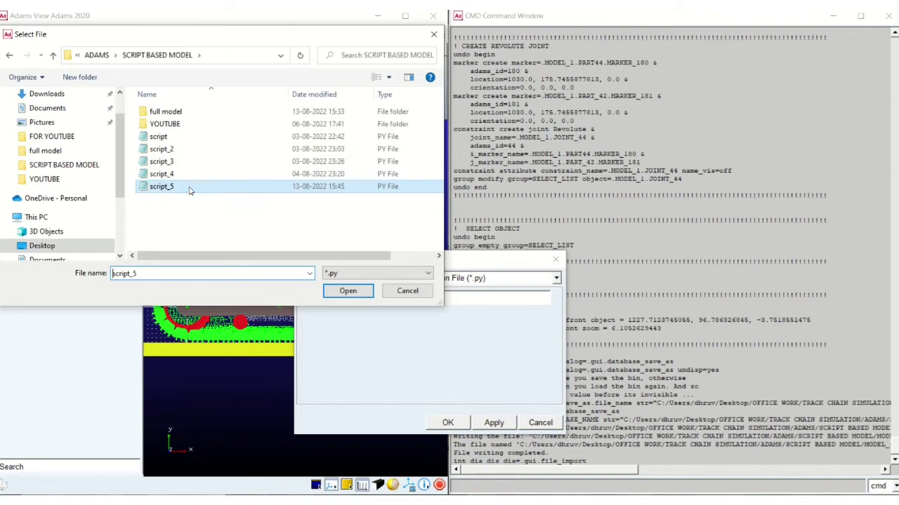
drag(404, 260, 229, 158)
click(30, 199)
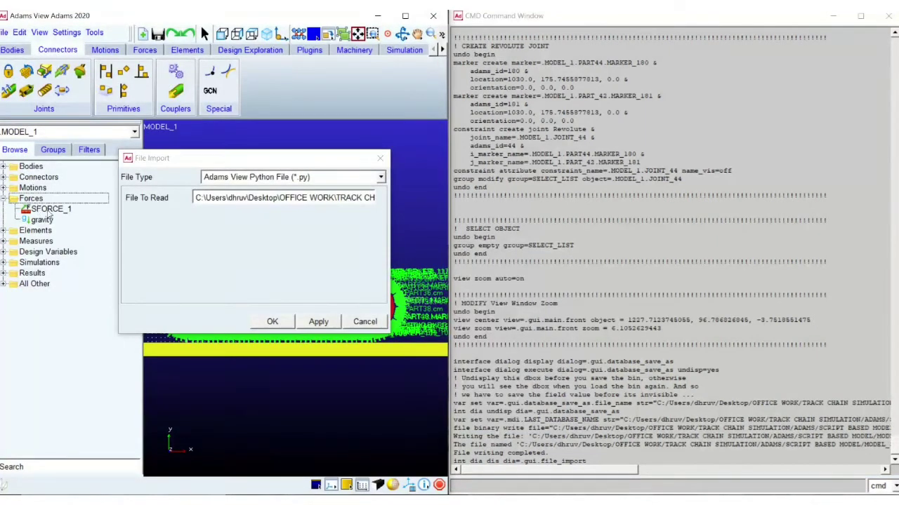
click(276, 321)
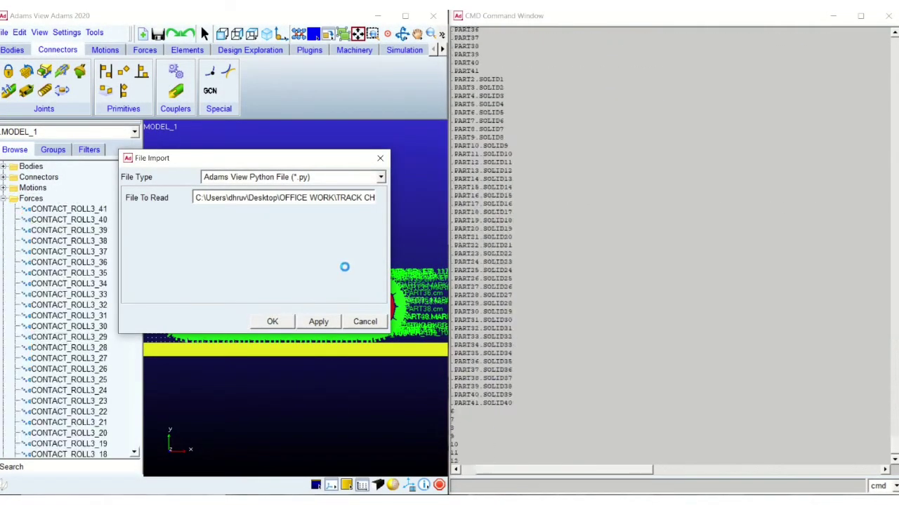
Highlight the CONTACT_ROLL3 entries in the command log and examine the upper roller beneath the track links up close
drag(520, 387, 453, 97)
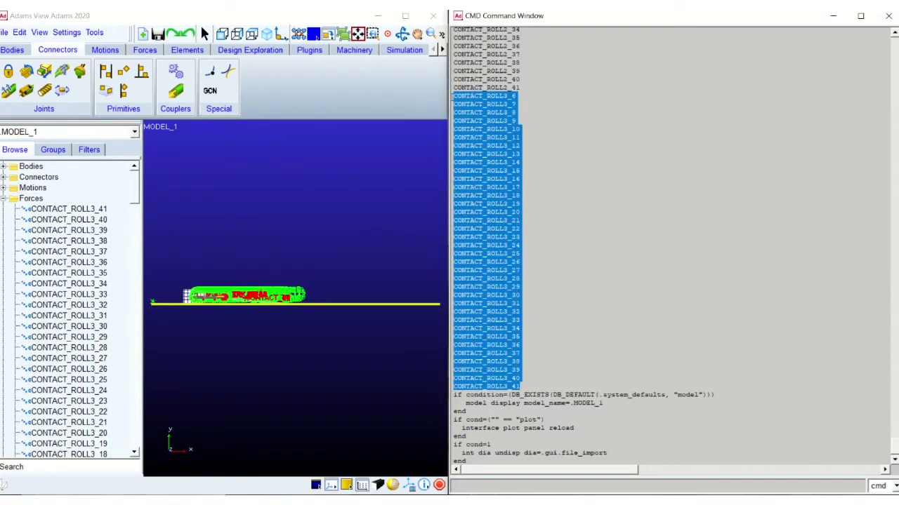
click(408, 92)
key(w)
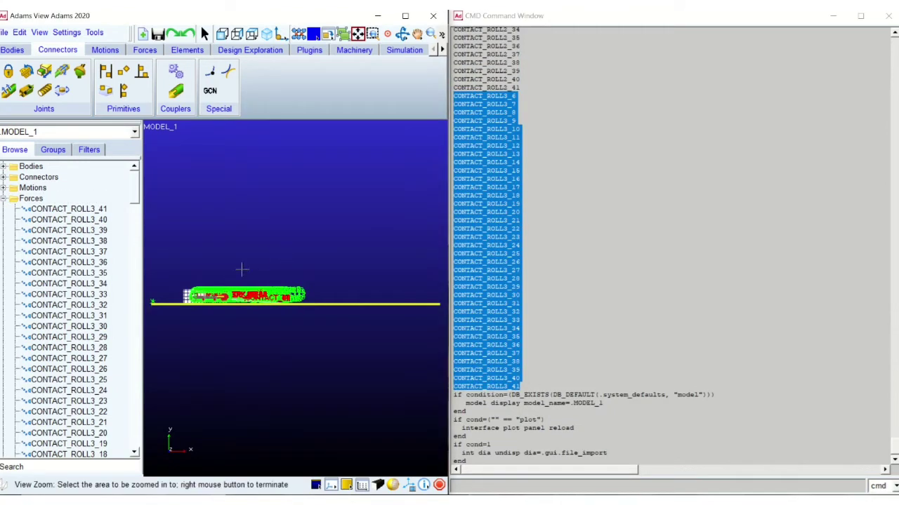
drag(233, 273, 266, 303)
key(f)
key(w)
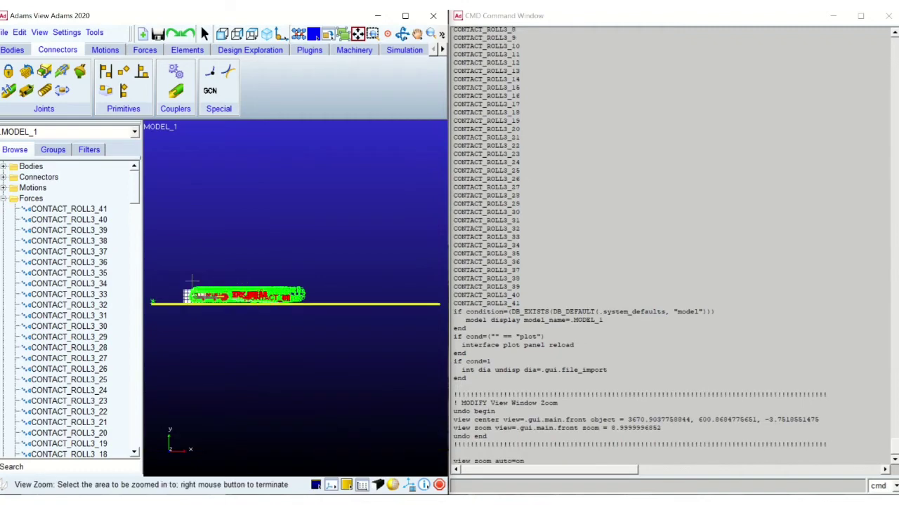
mouse_move(192, 281)
mouse_down()
mouse_move(288, 304)
mouse_move(289, 312)
mouse_up()
key(w)
drag(165, 273, 270, 283)
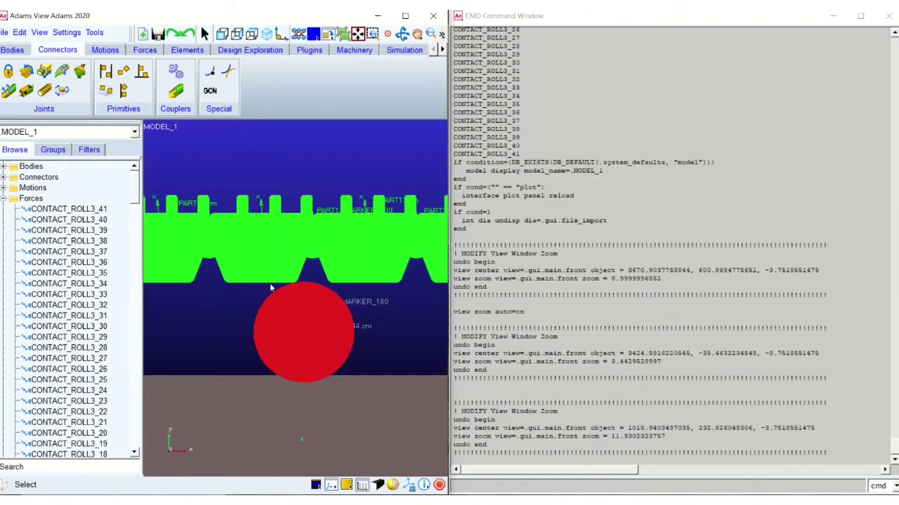
key(z)
drag(305, 191, 302, 306)
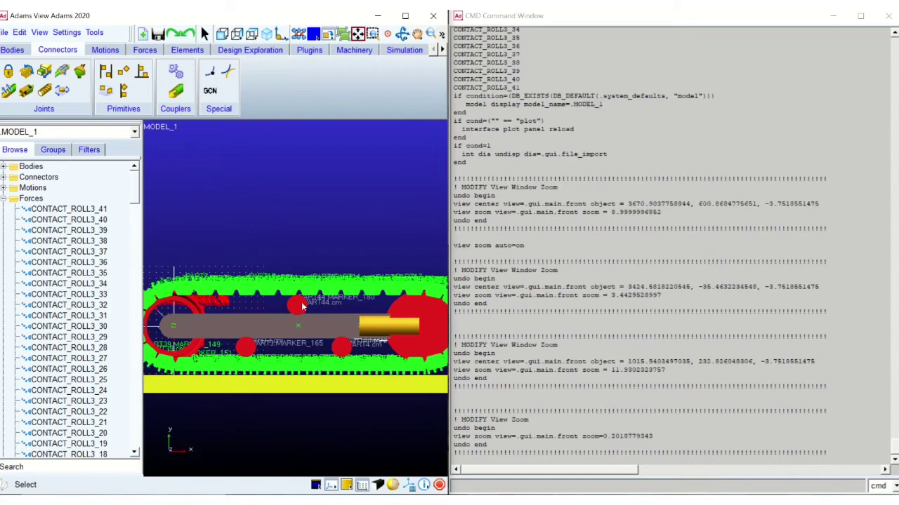
Highlight CONTACT_ROLL3_6 to CONTACT_ROLL3_41 in the command log again and identify the upper roller PART44 among the bodies
scroll(605, 194, up, 14)
scroll(605, 194, down, 1)
drag(526, 420, 445, 123)
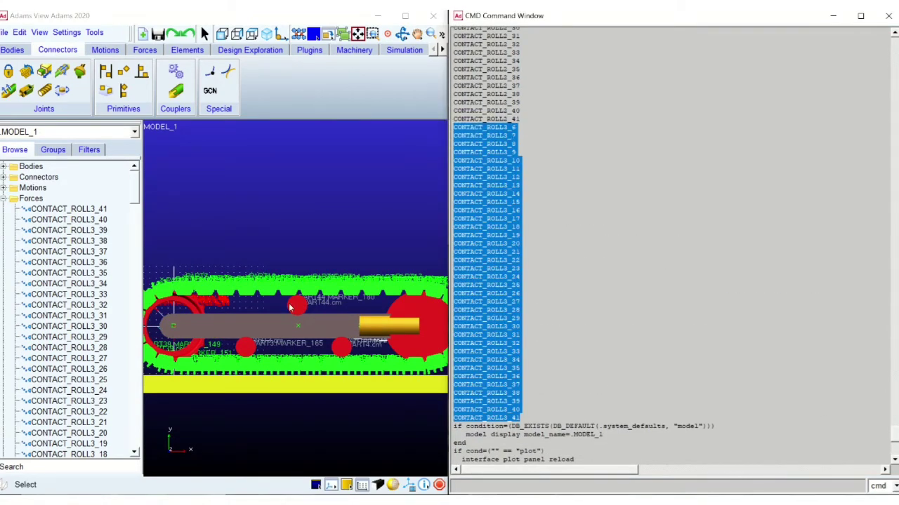
click(4, 169)
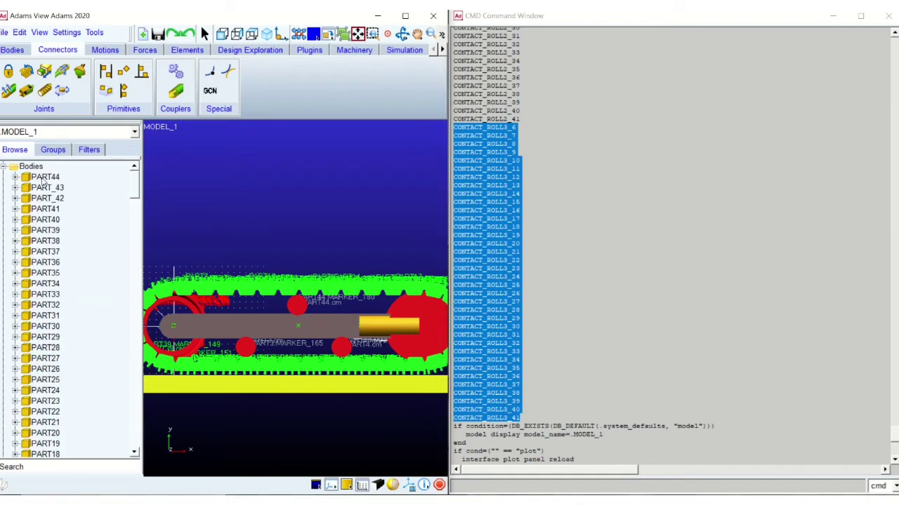
click(45, 177)
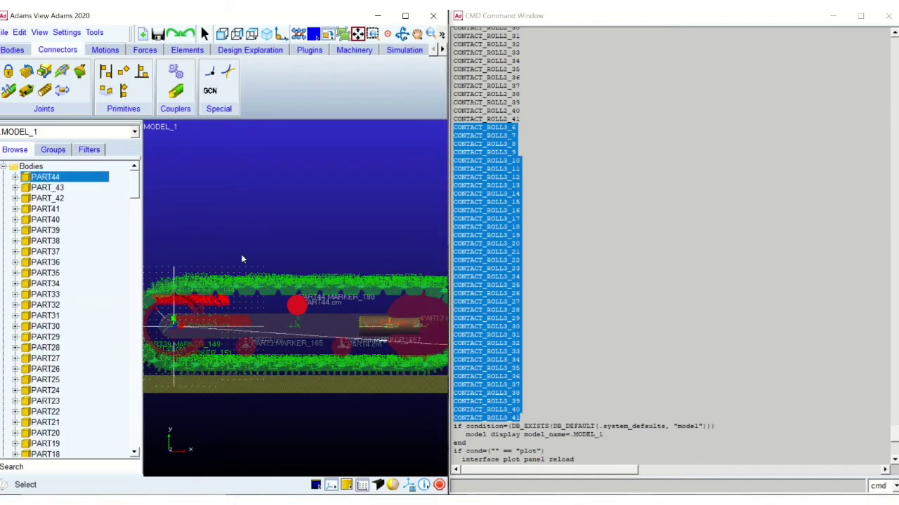
Select all contacts under Forces, from CONTACT_6 through CONTACT_ROLL3_41
click(4, 166)
click(60, 210)
scroll(70, 281, down, 20)
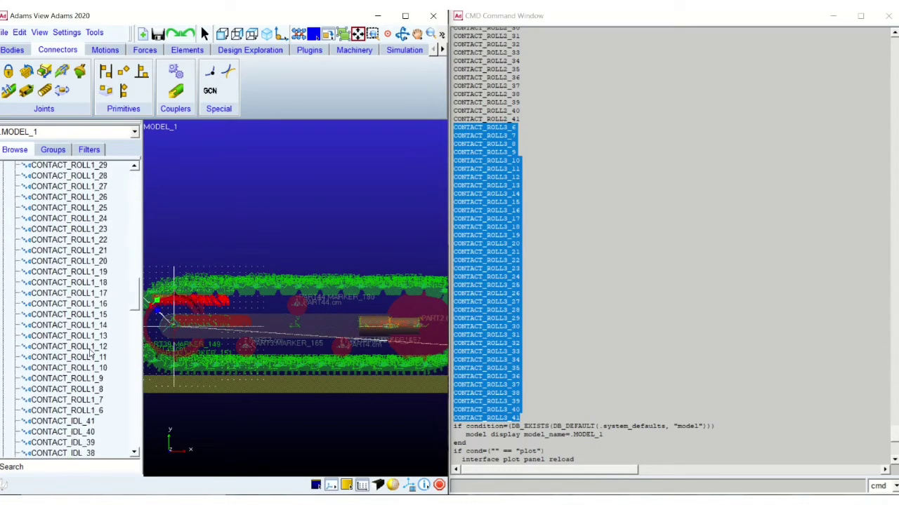
scroll(89, 353, down, 5)
click(63, 368)
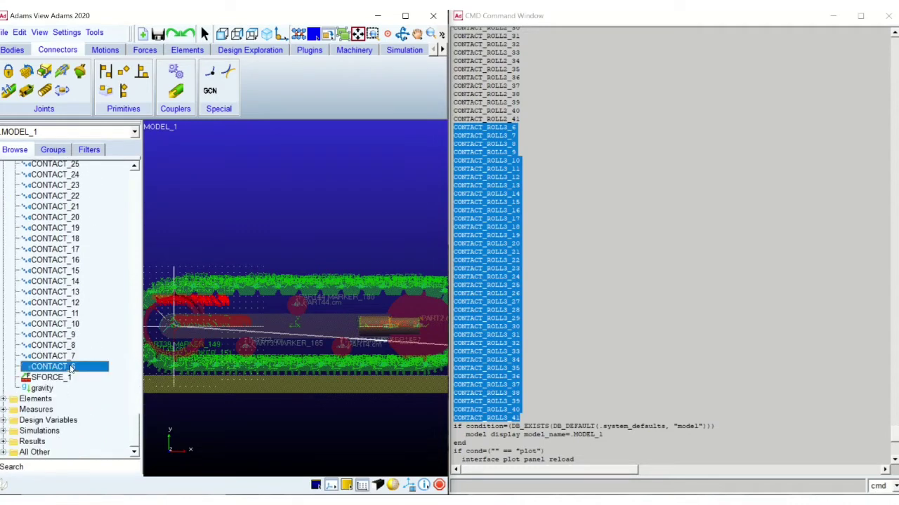
scroll(63, 337, up, 20)
scroll(63, 280, up, 15)
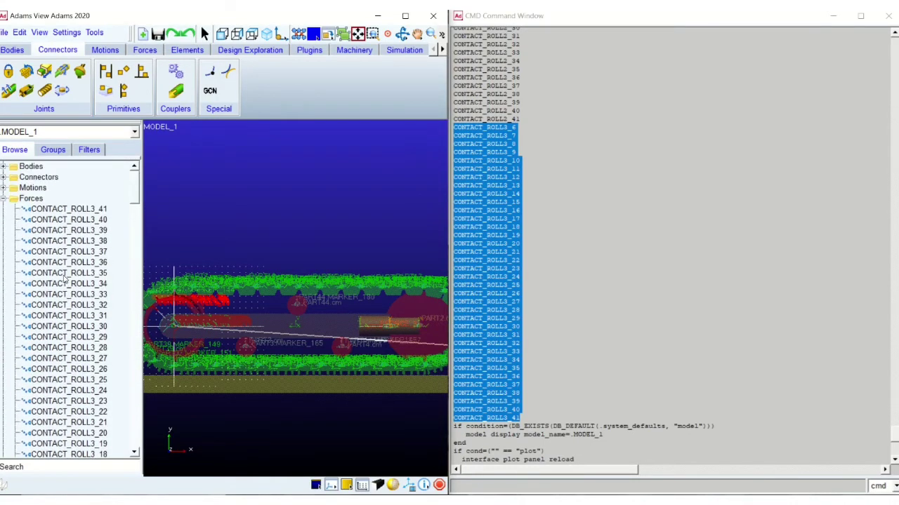
shift+click(79, 212)
scroll(86, 324, down, 15)
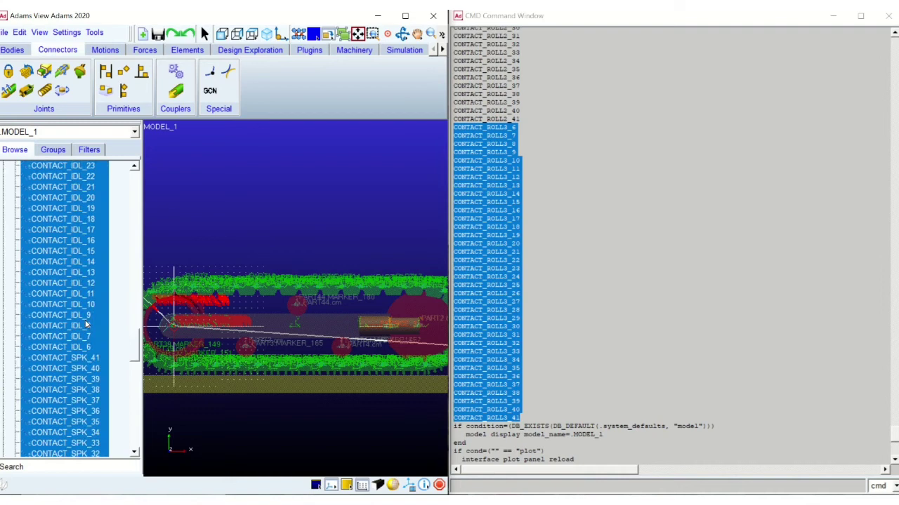
scroll(85, 325, up, 15)
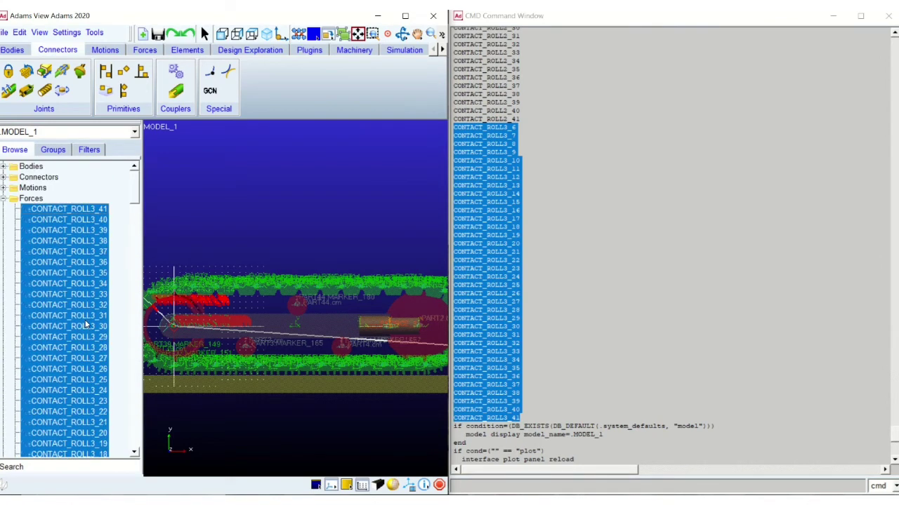